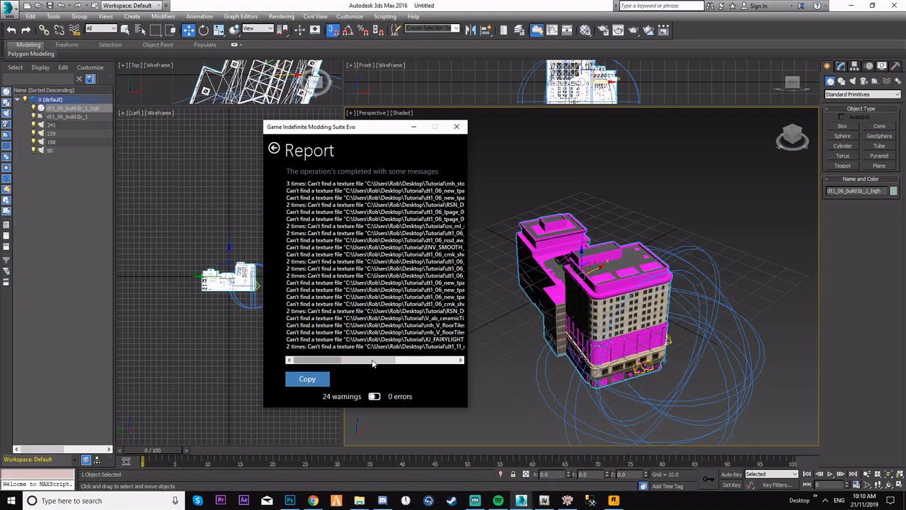
Review the missing texture file names in the import report, then return to the main page and minimize the modding suite.
drag(375, 361, 458, 366)
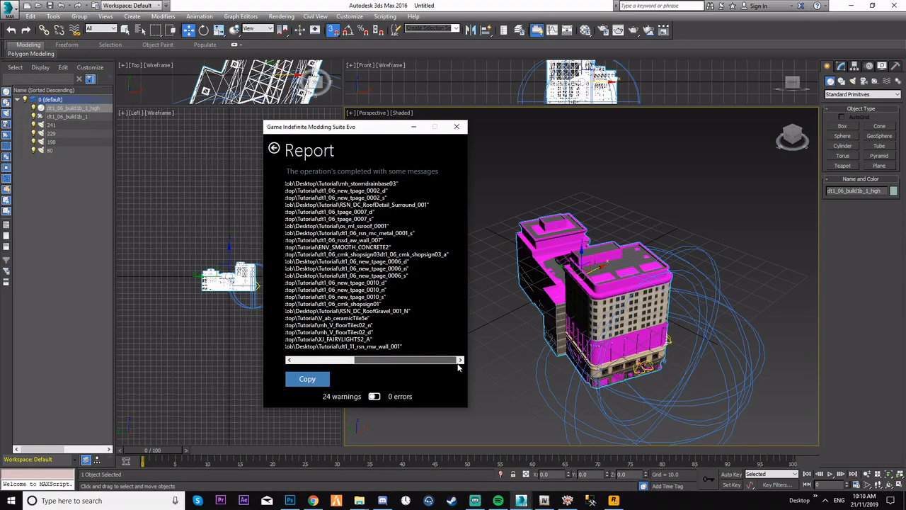
click(362, 347)
ctrl+click(356, 340)
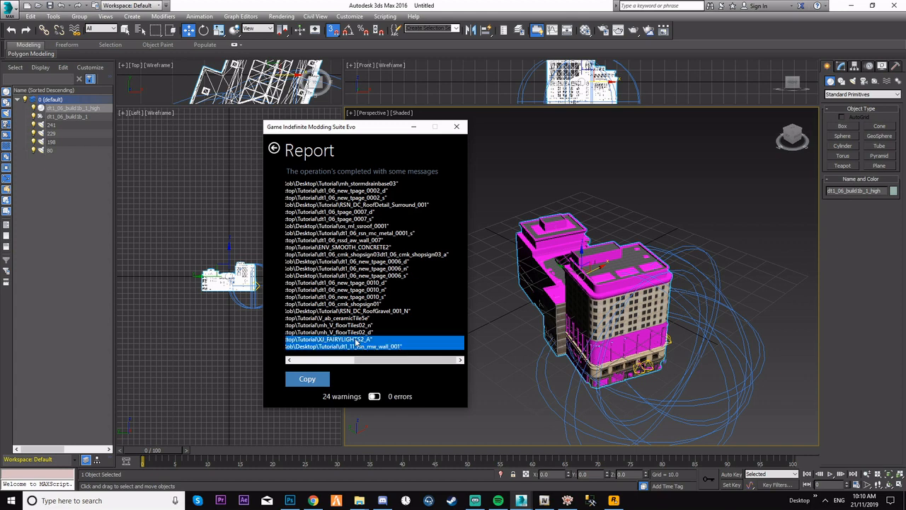
ctrl+click(358, 333)
ctrl+click(363, 326)
ctrl+click(399, 333)
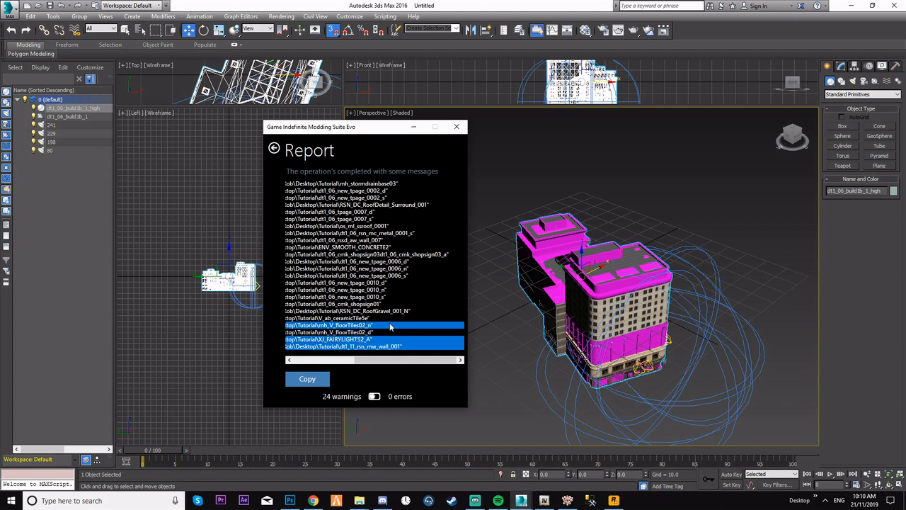
ctrl+click(390, 326)
ctrl+click(388, 340)
ctrl+click(388, 347)
drag(402, 360, 295, 360)
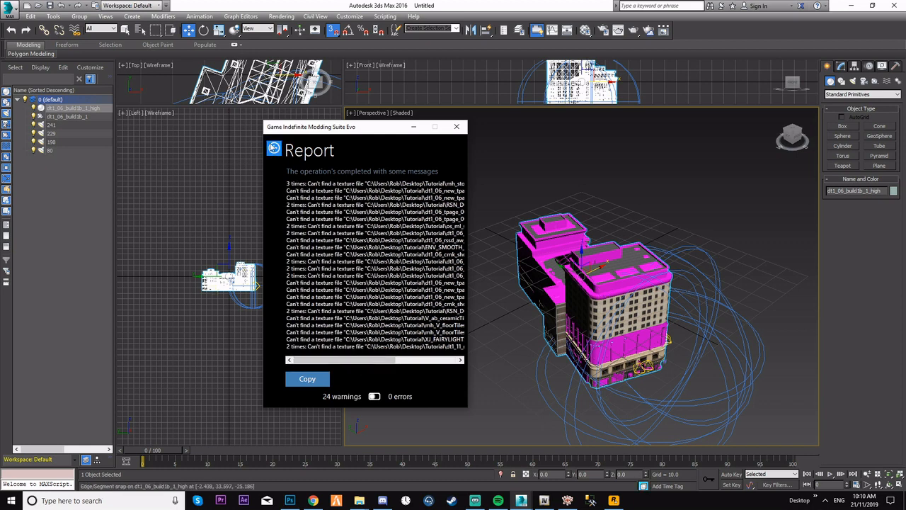
click(273, 147)
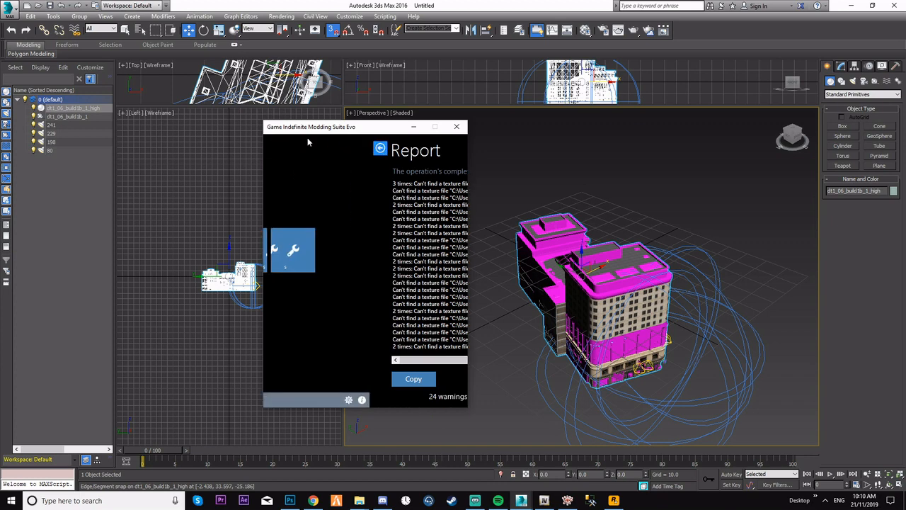
click(416, 128)
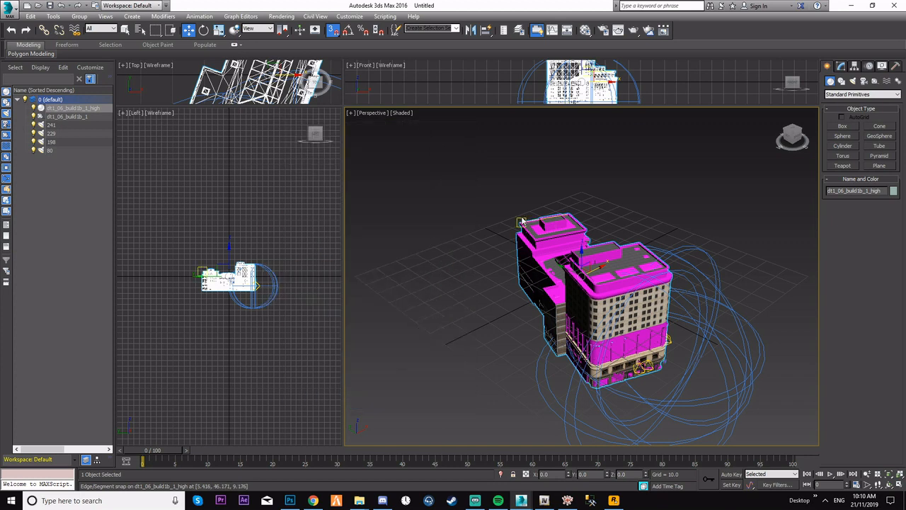
Delete the magenta door panel in the brick wall from the dt1_06_build1b_1_high Editable Mesh as an element.
key(Up)
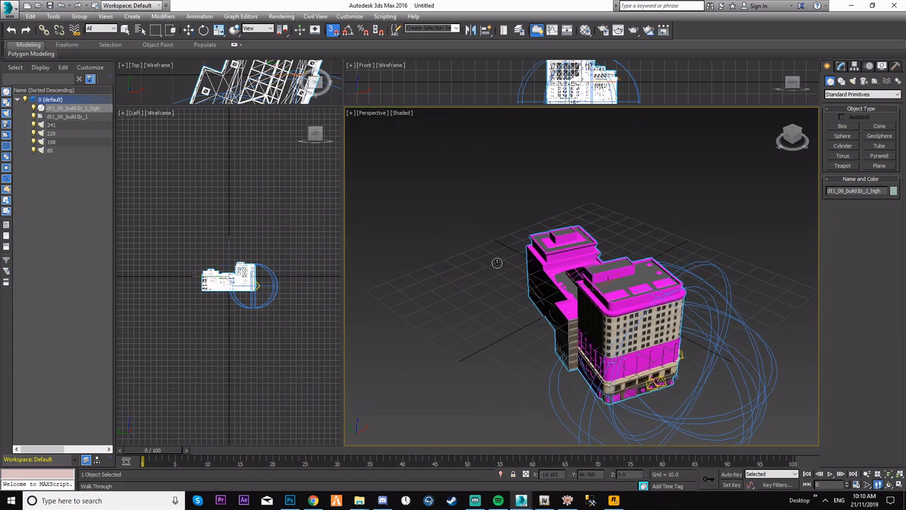
drag(497, 262, 613, 259)
key(Up)
key(Up)
key(Down)
key(Up)
key(Down)
right_click(613, 259)
click(840, 66)
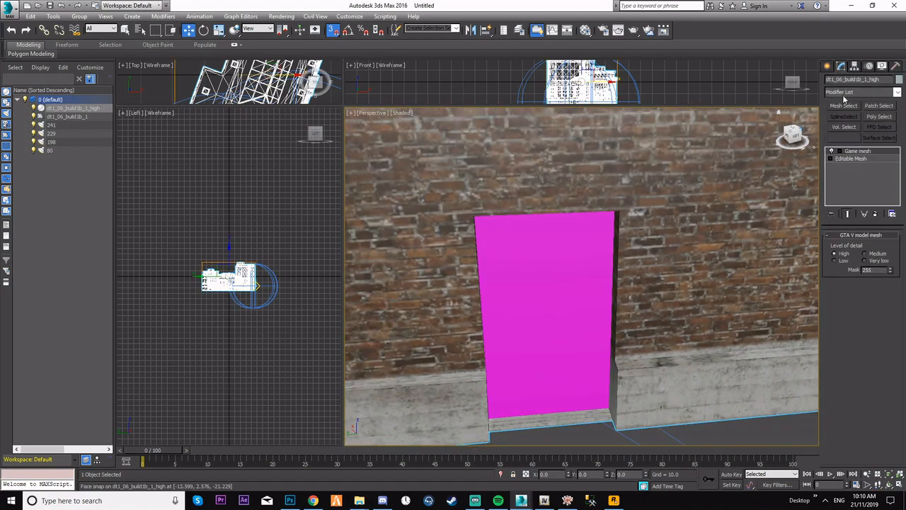
click(870, 159)
click(882, 249)
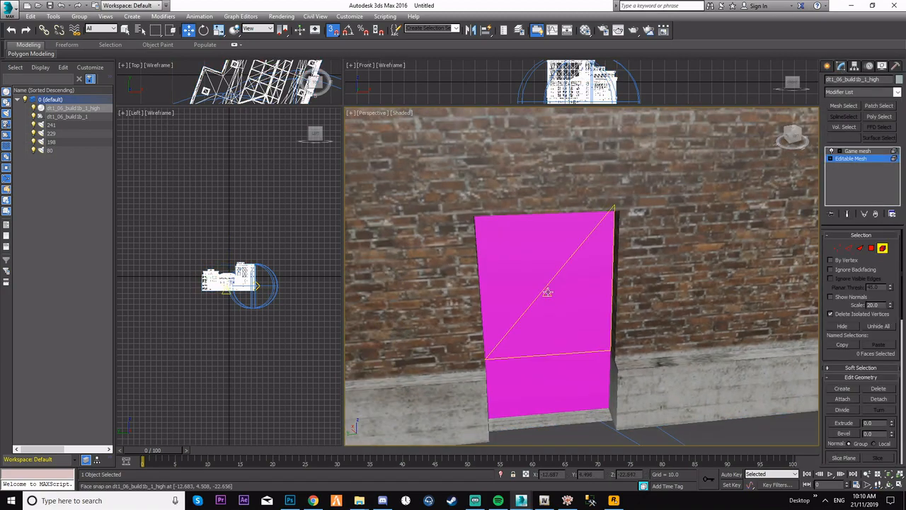
click(547, 291)
key(Delete)
Examine the open doorway in the brick wall up close, then leave element editing and deselect the building.
key(Up)
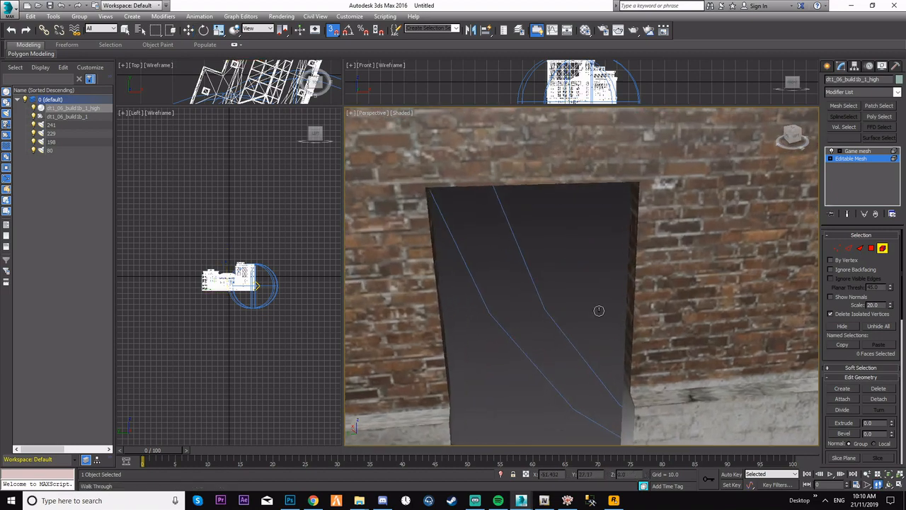
drag(599, 309, 441, 269)
key(Right)
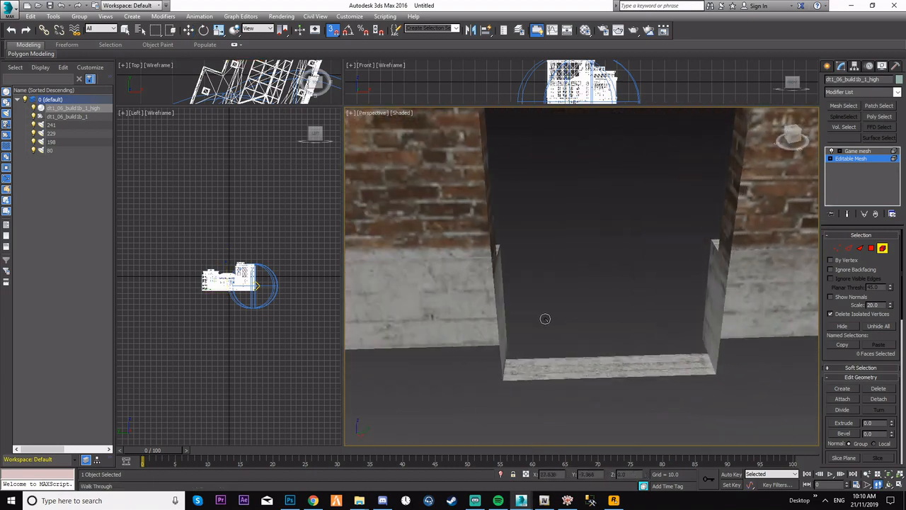
key(Up)
drag(614, 330, 657, 345)
key(Up)
key(Down)
key(Right)
key(Down)
click(879, 250)
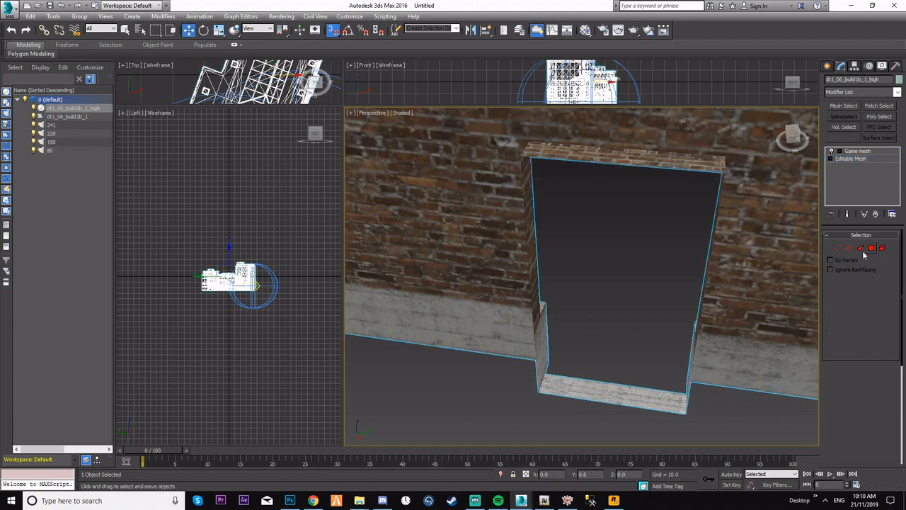
click(625, 300)
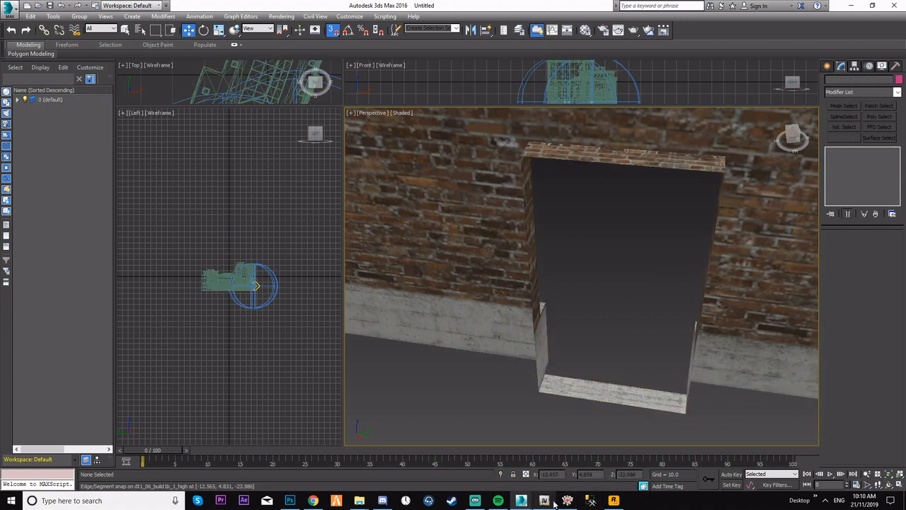
Export the edited building with the GTA V modding suite to the Tutorial folder.
mouse_move(521, 500)
click(574, 456)
click(337, 197)
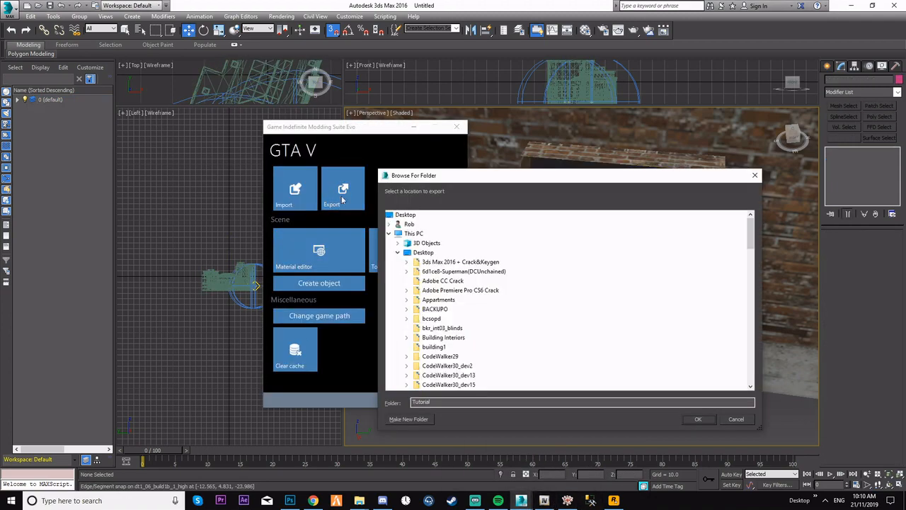
click(696, 419)
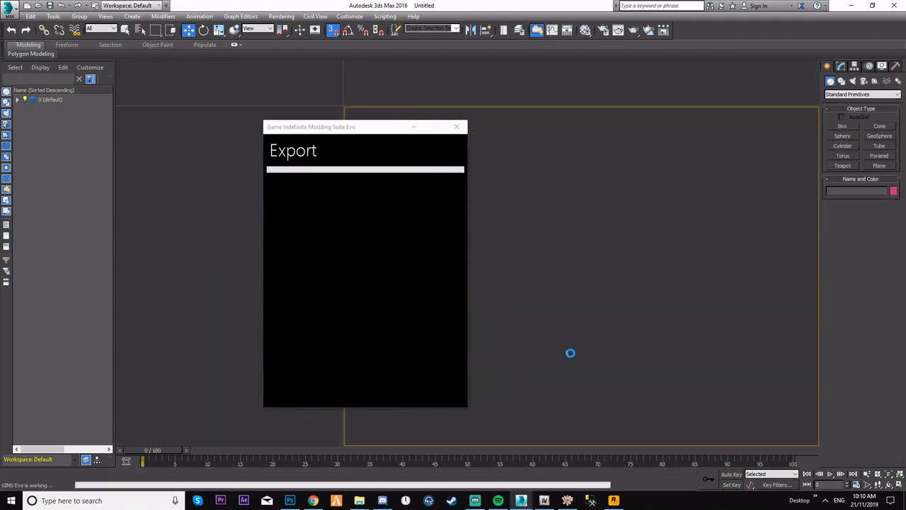
click(436, 396)
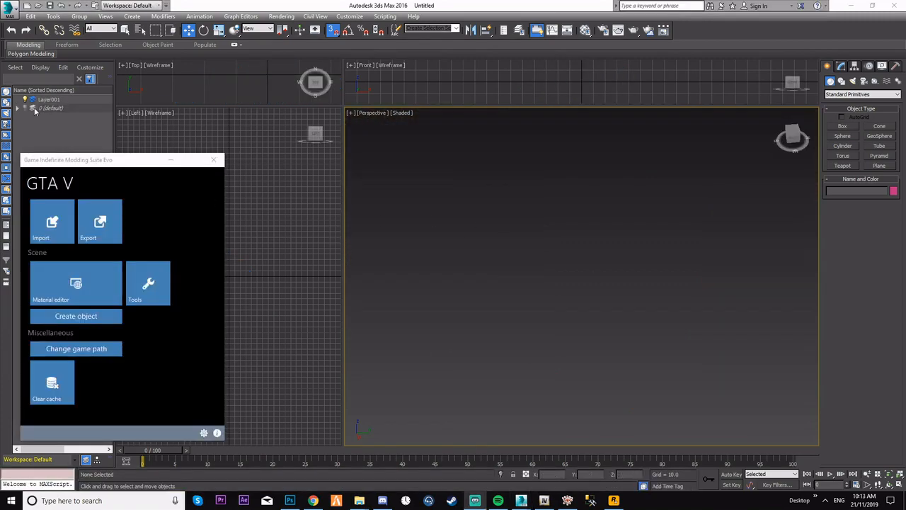
Show the 0 (default) layer to check the building and its doorway, then hide that layer again.
click(25, 108)
scroll(549, 269, down, 5)
scroll(552, 270, up, 8)
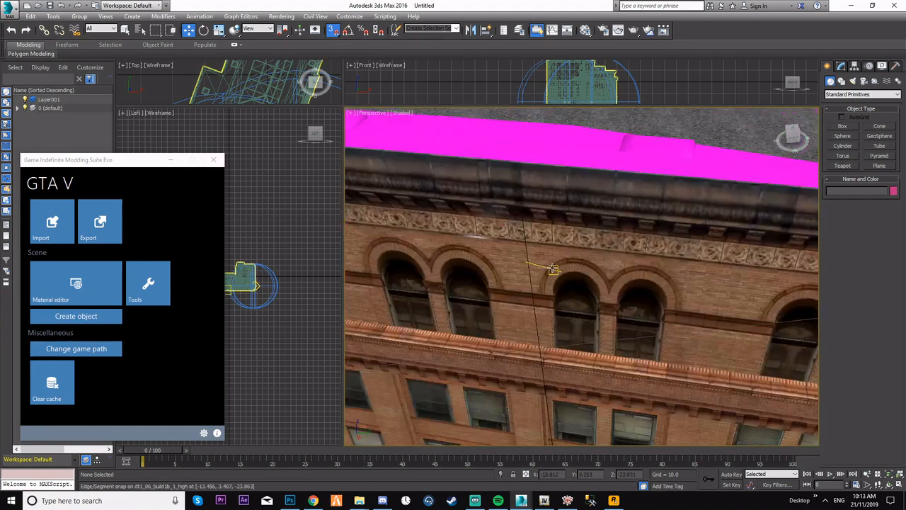
scroll(567, 276, up, 10)
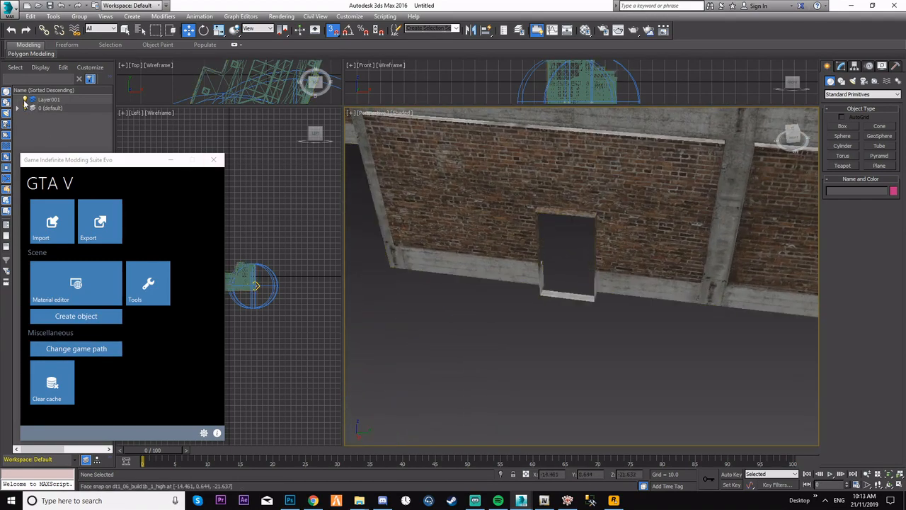
click(24, 108)
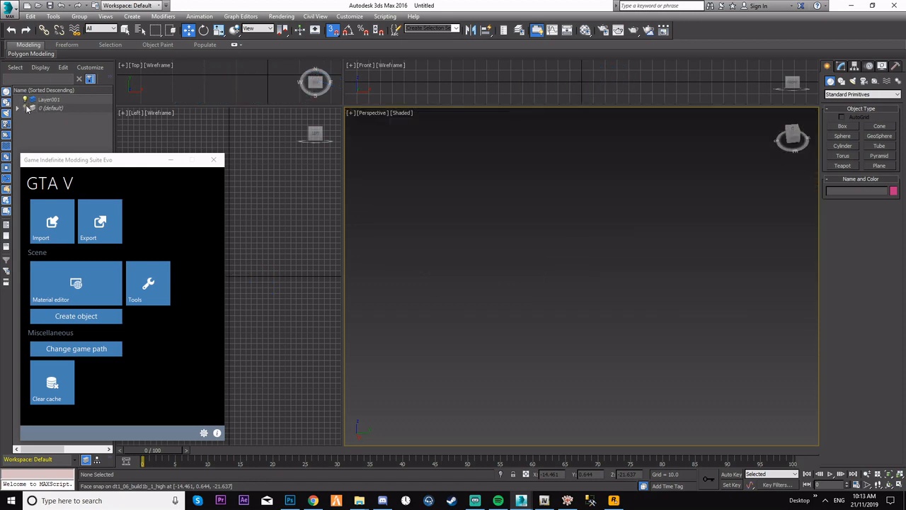
Import the collision file dt1_06_0.obn from the Tutorial folder with Layer001 selected.
click(44, 101)
click(18, 109)
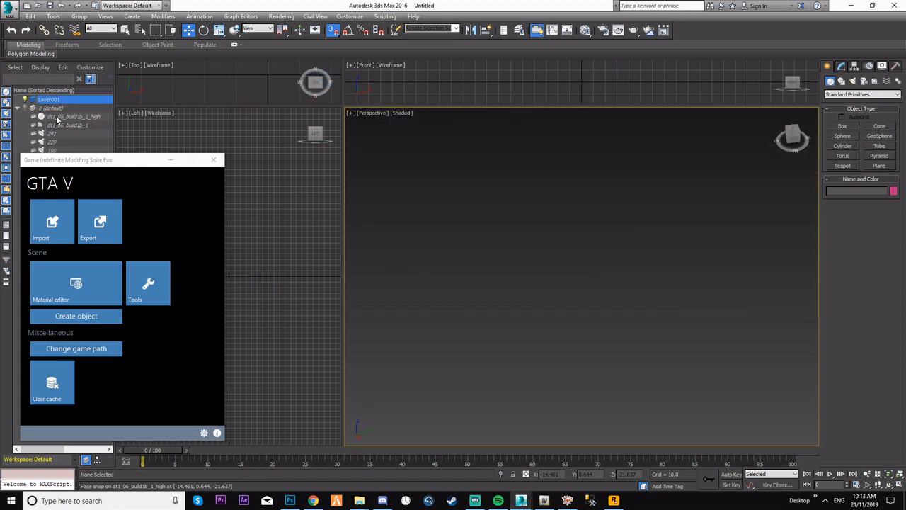
click(18, 109)
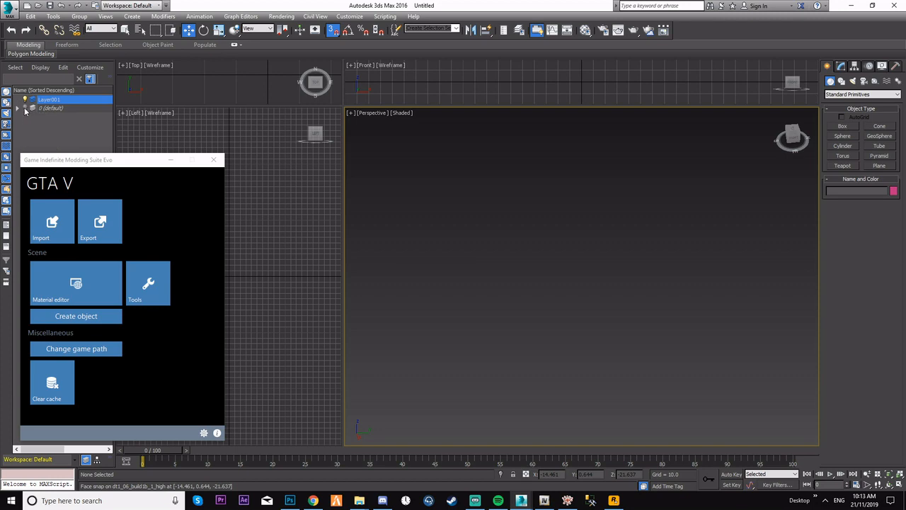
click(62, 234)
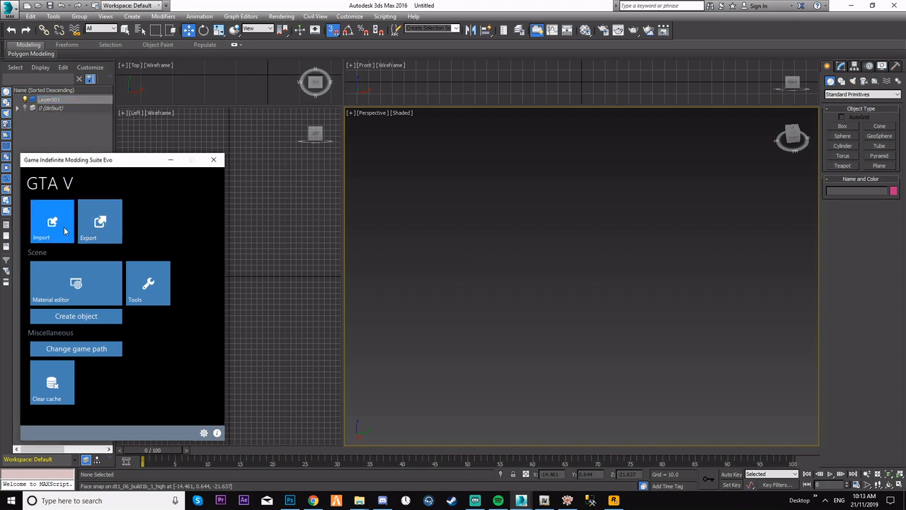
click(168, 265)
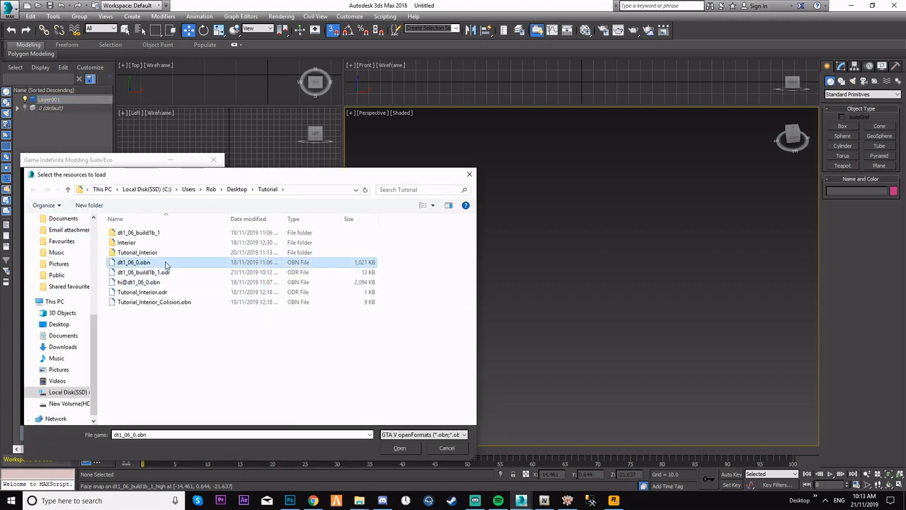
click(400, 448)
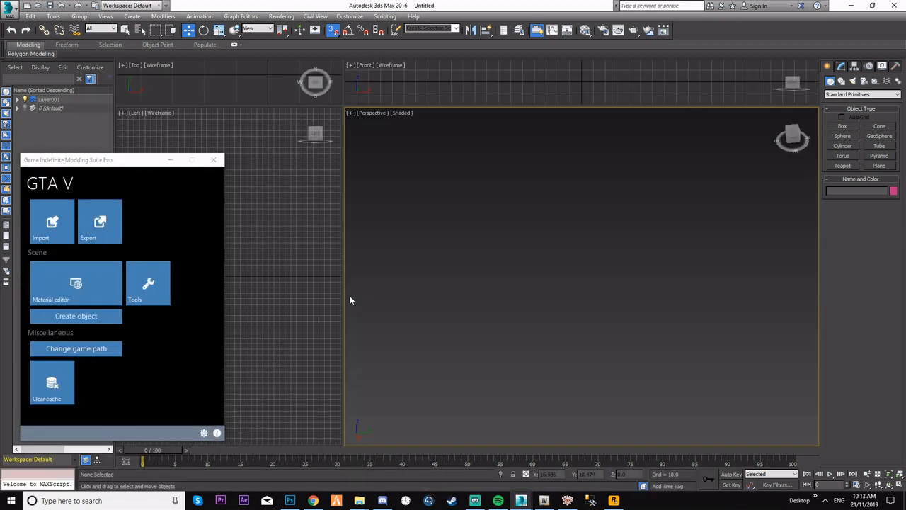
Reset the perspective to its home view, minimize the modding suite and look through the objects contained in Layer001.
click(778, 114)
scroll(649, 254, down, 3)
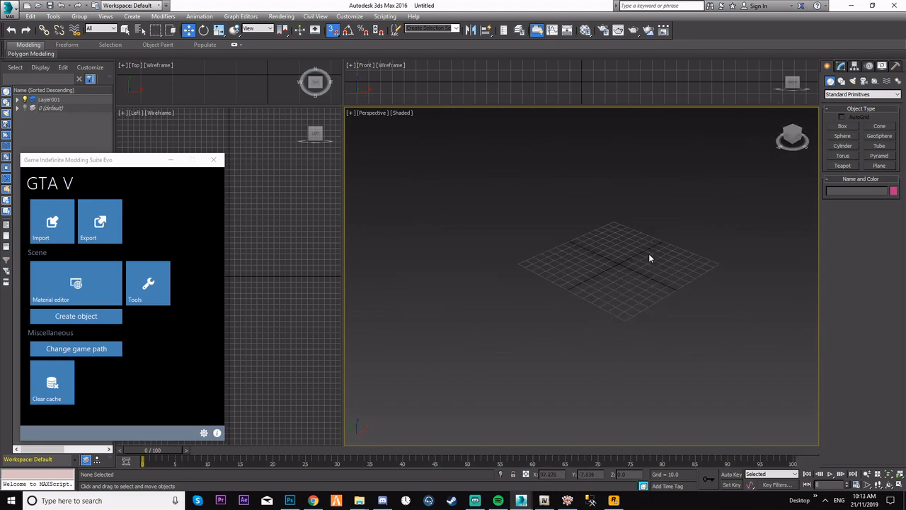
scroll(649, 256, up, 3)
click(171, 159)
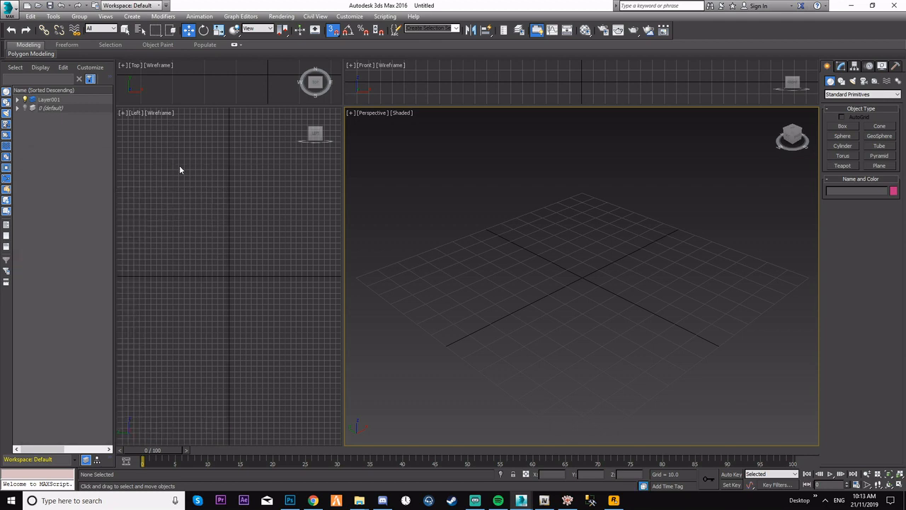
click(17, 99)
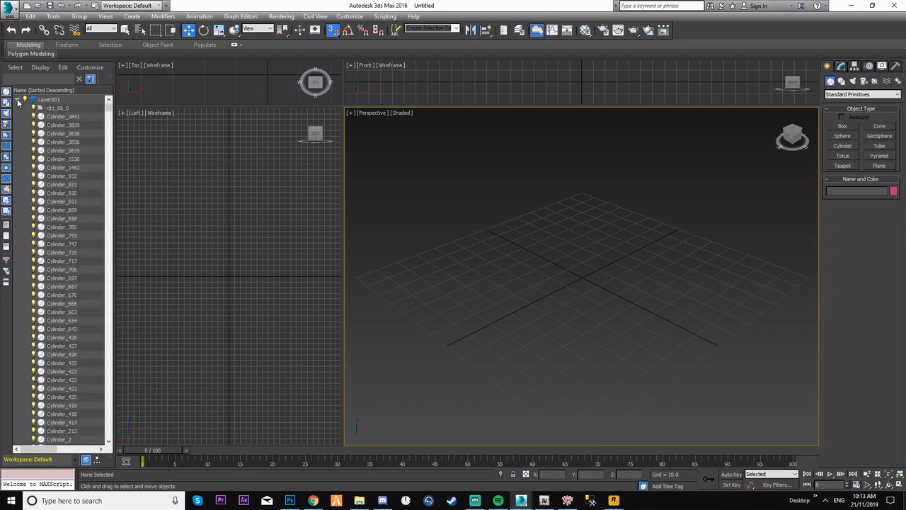
click(18, 100)
Locate the imported collision model in the perspective view and examine its buildings around the flat parking area.
scroll(634, 276, down, 8)
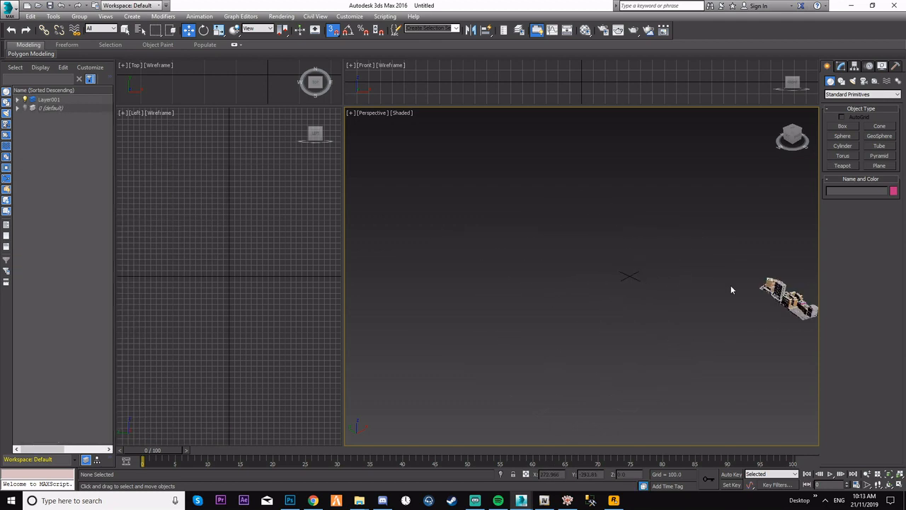
middle_drag(731, 289, 616, 248)
scroll(587, 273, up, 8)
scroll(752, 234, up, 5)
key(Up)
drag(752, 229, 602, 270)
key(Up)
key(Up)
key(Up)
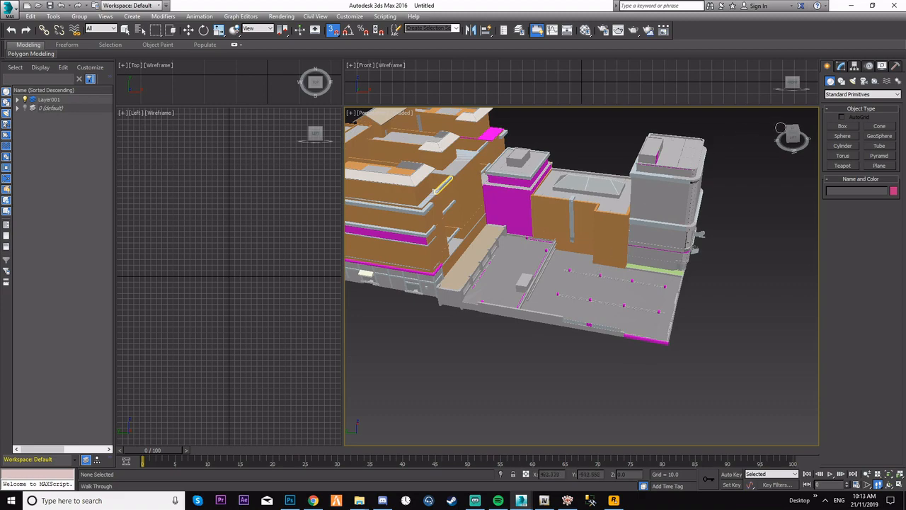
drag(792, 132, 782, 145)
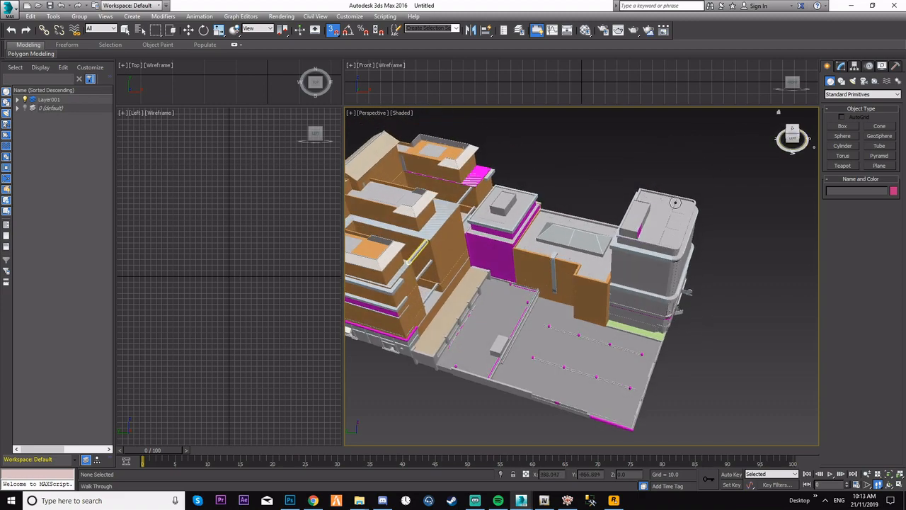
Inspect the orange collision wall beside the parking area up close, around the grey vertical duct.
scroll(549, 316, up, 5)
drag(603, 303, 627, 288)
scroll(627, 285, up, 2)
scroll(628, 285, down, 2)
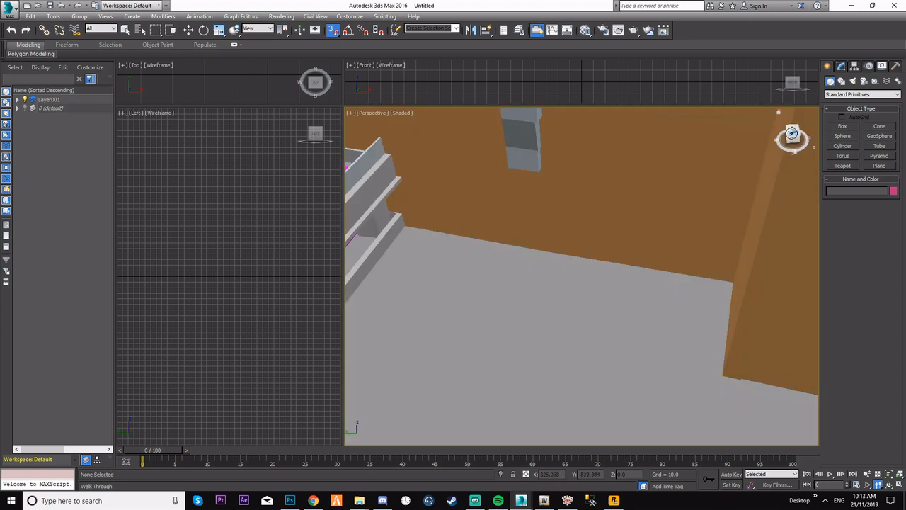
mouse_move(791, 133)
mouse_down()
mouse_move(714, 211)
mouse_move(523, 347)
mouse_move(631, 311)
mouse_move(604, 304)
mouse_up()
drag(652, 275, 647, 235)
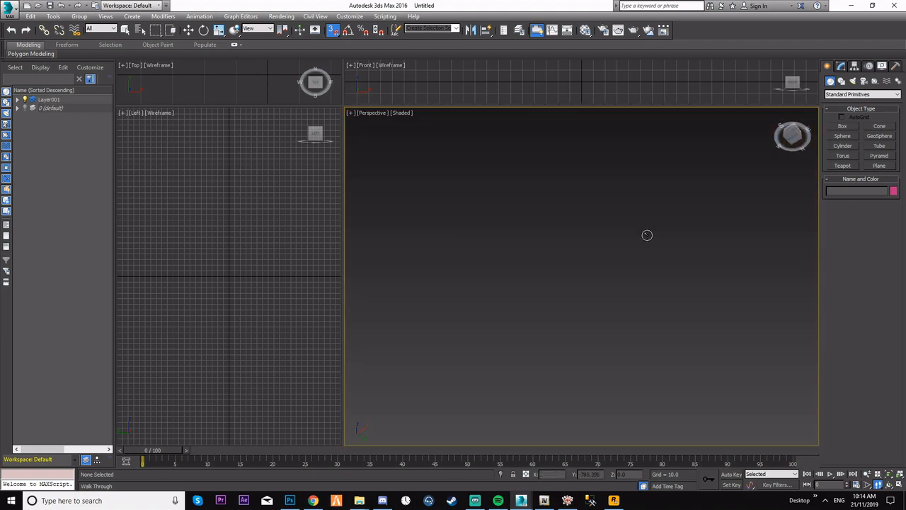
drag(605, 322, 783, 171)
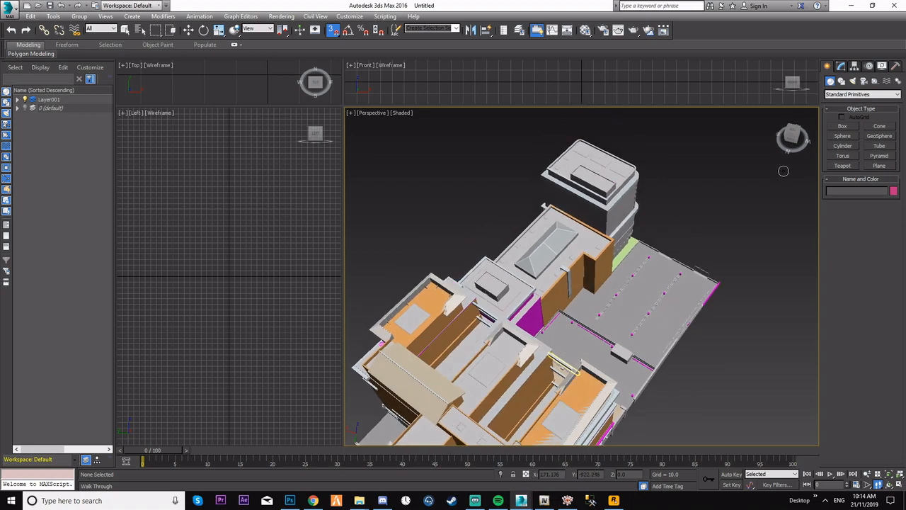
drag(778, 112, 666, 333)
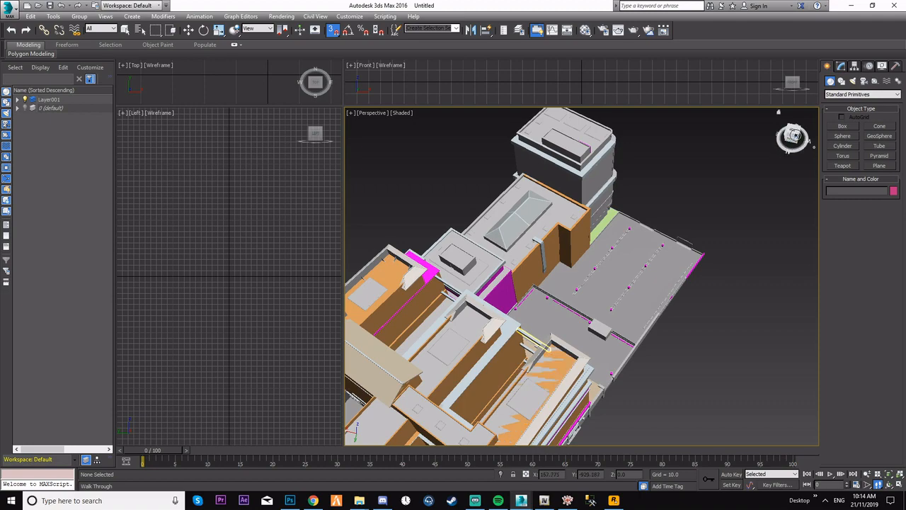
drag(777, 111, 730, 226)
drag(777, 111, 613, 274)
key(w)
key(w)
key(w)
key(w)
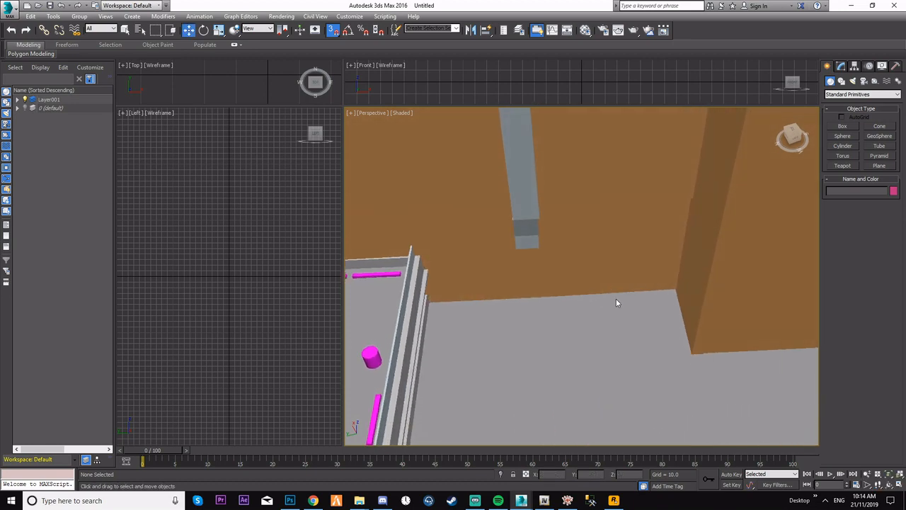
Select the lower collision box of the orange wall, set the reference coordinate system to Local, and display the box's primitive parameters.
right_click(612, 274)
click(612, 274)
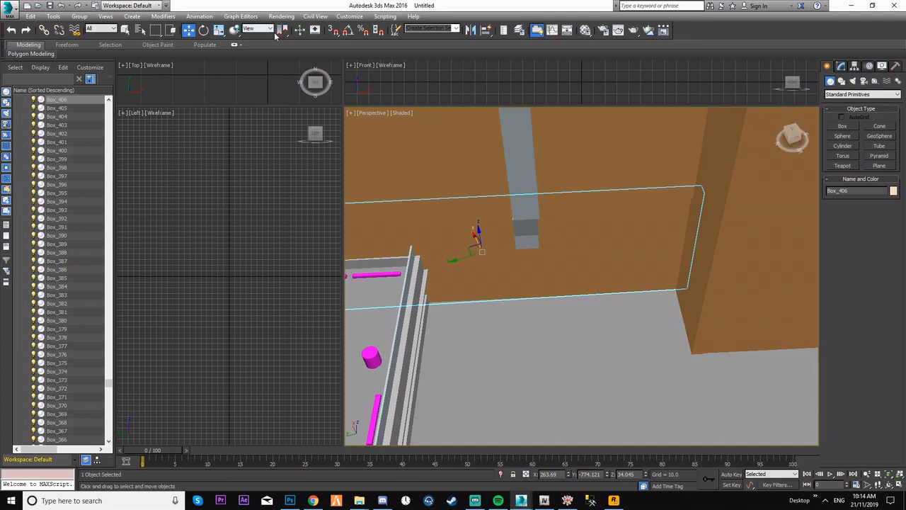
scroll(270, 34, down, 1)
scroll(267, 34, down, 1)
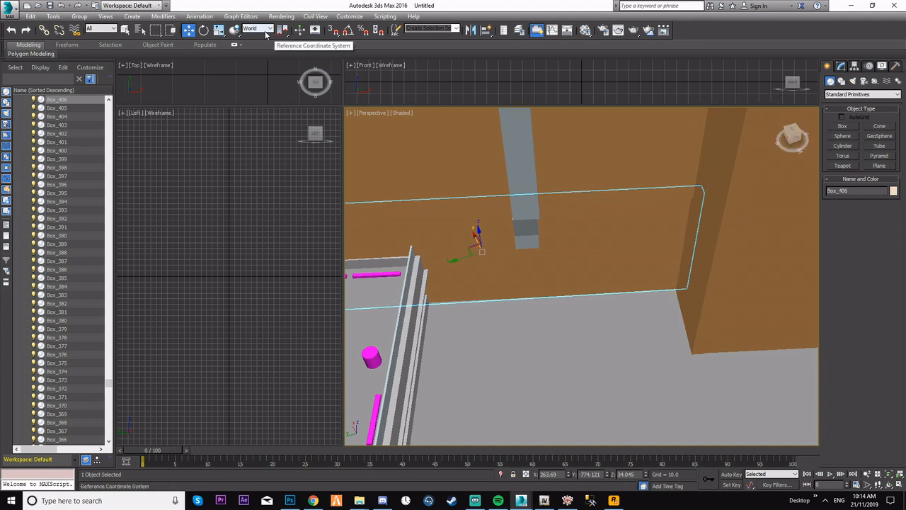
scroll(267, 34, down, 1)
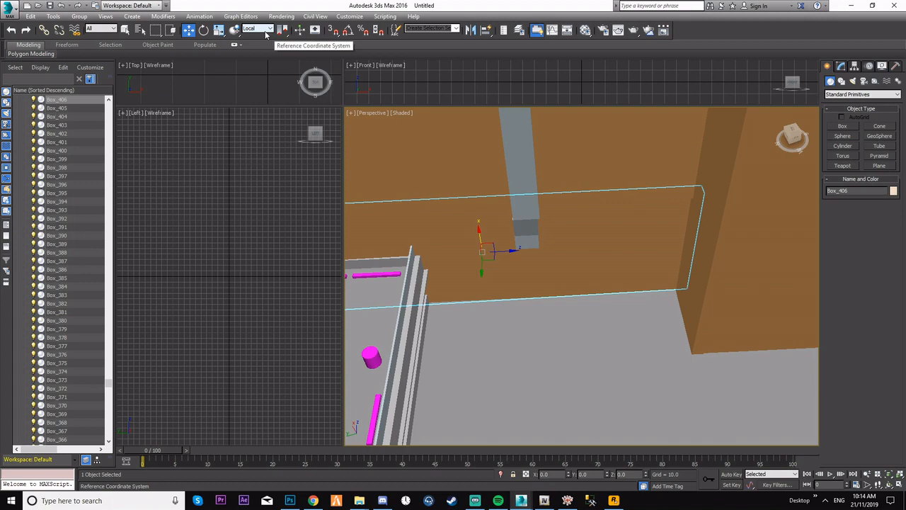
mouse_move(519, 236)
middle_down()
mouse_move(574, 236)
mouse_move(531, 230)
middle_up()
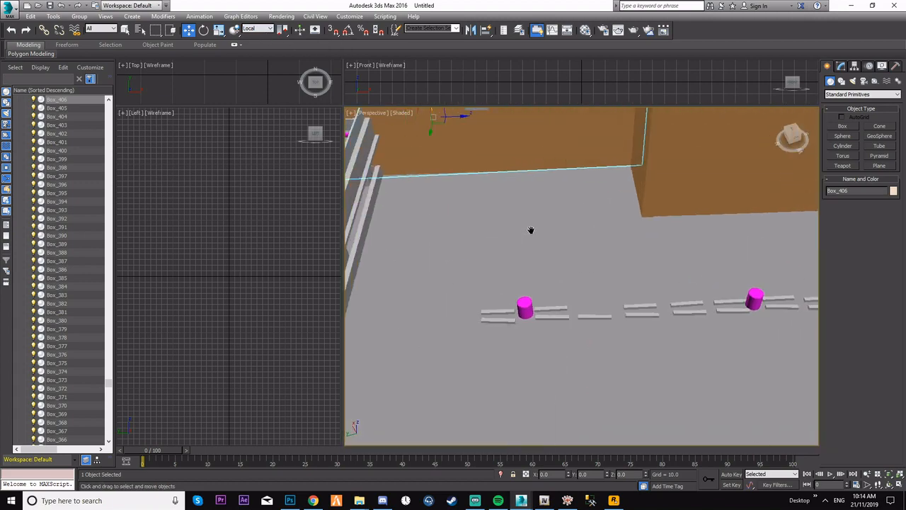
key(z)
click(845, 69)
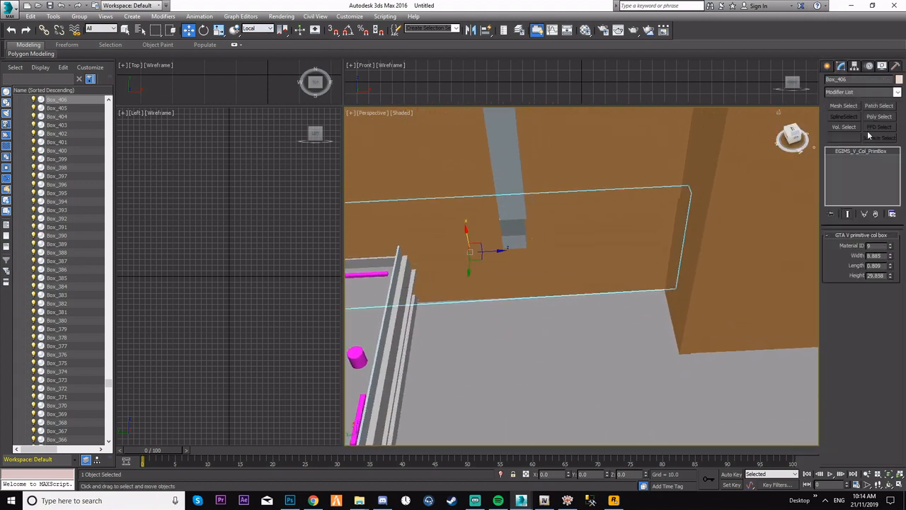
mouse_move(499, 250)
mouse_down()
mouse_move(287, 235)
mouse_move(750, 240)
mouse_move(478, 243)
mouse_move(487, 250)
mouse_move(487, 241)
mouse_up()
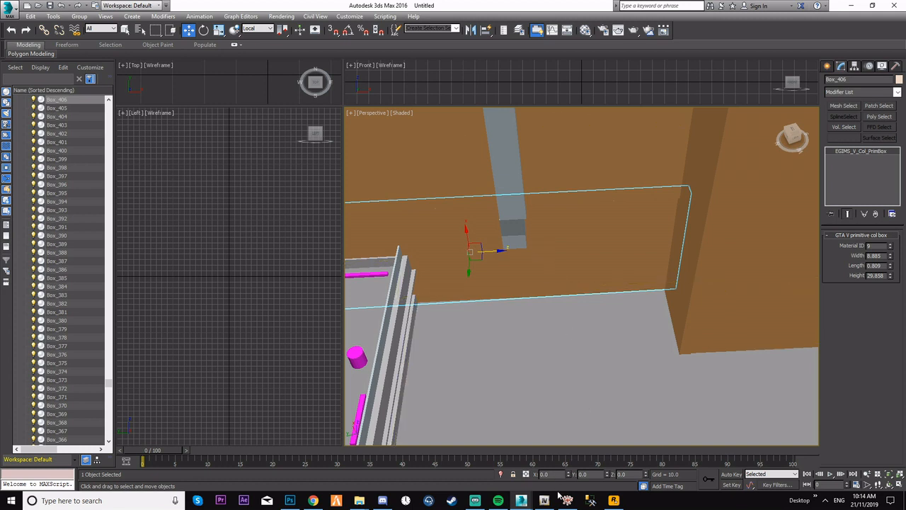
Switch to CodeWalker to examine the white door in the brick wall, and return to 3ds Max.
click(568, 467)
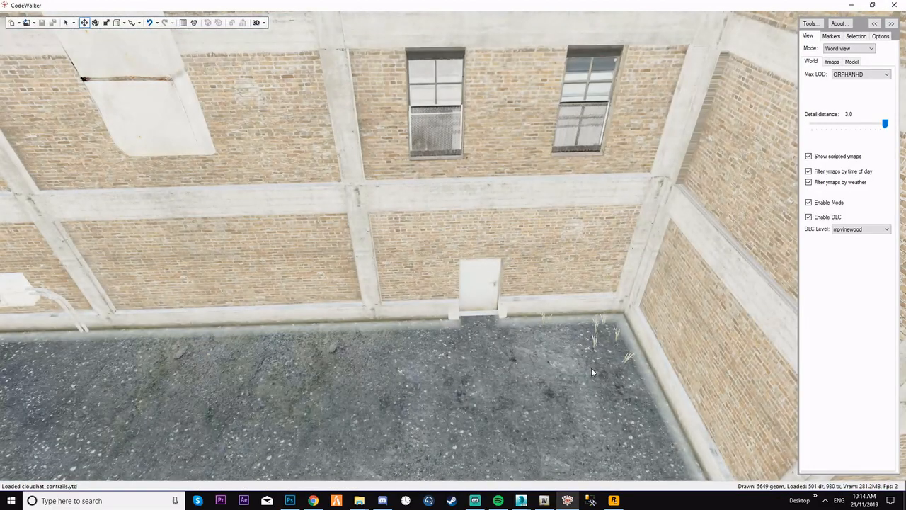
key(w)
key(s)
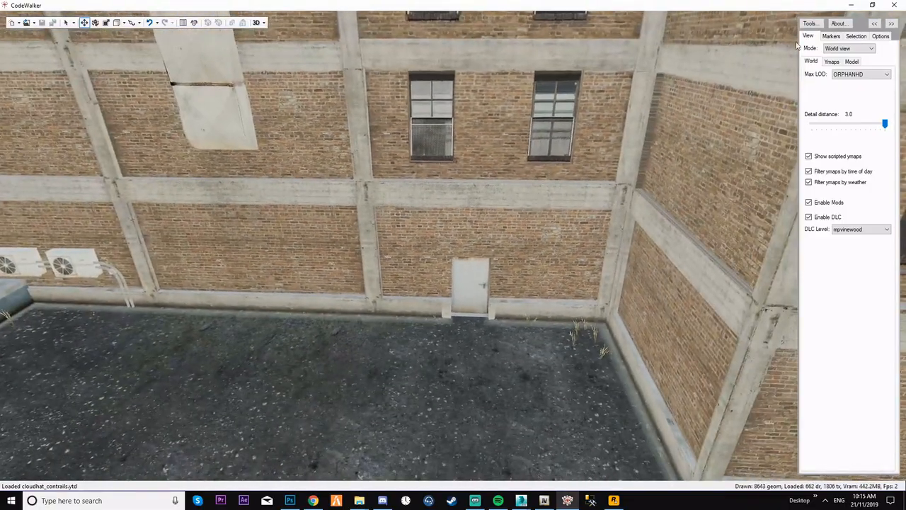
click(850, 5)
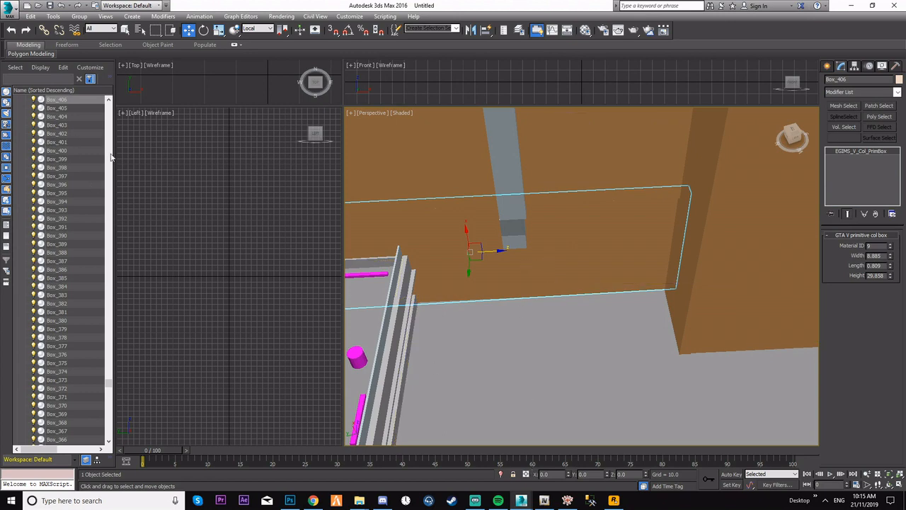
Collapse Layer001 and unhide the 0 (default) layer that holds the building model.
drag(111, 394, 120, 108)
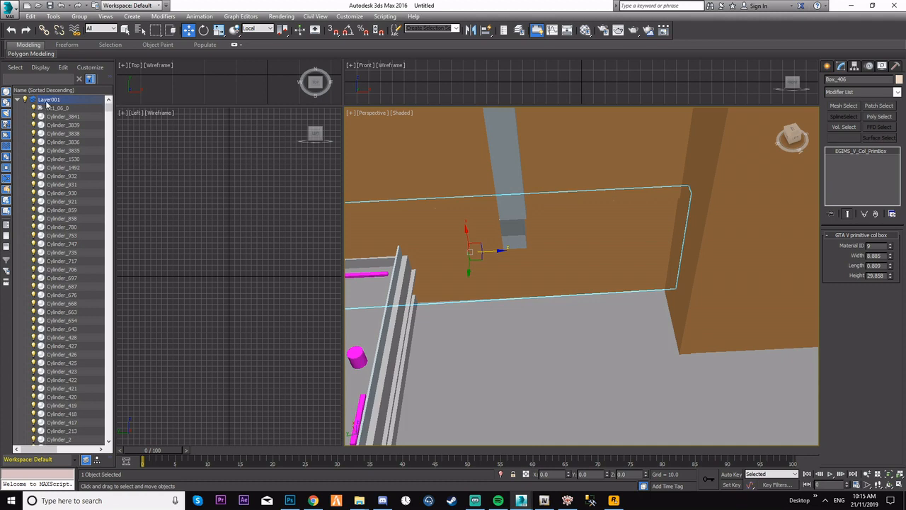
click(19, 101)
click(24, 109)
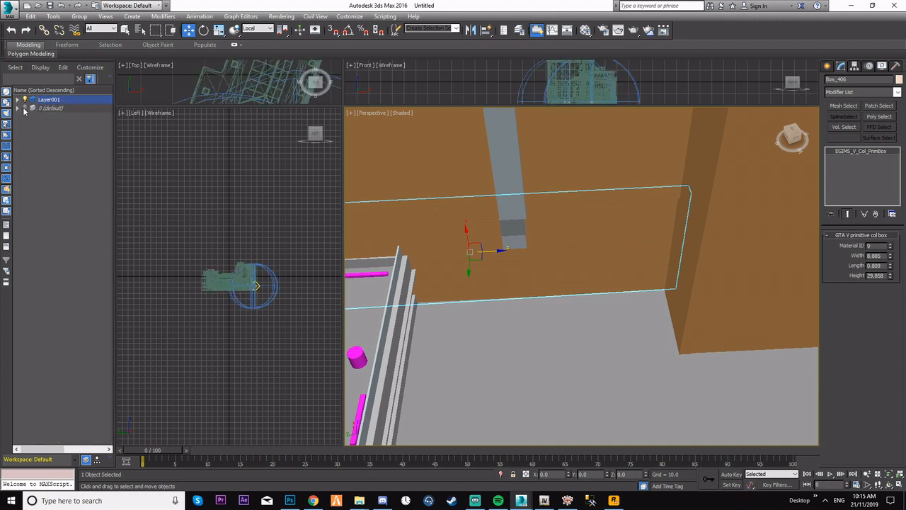
scroll(495, 264, down, 15)
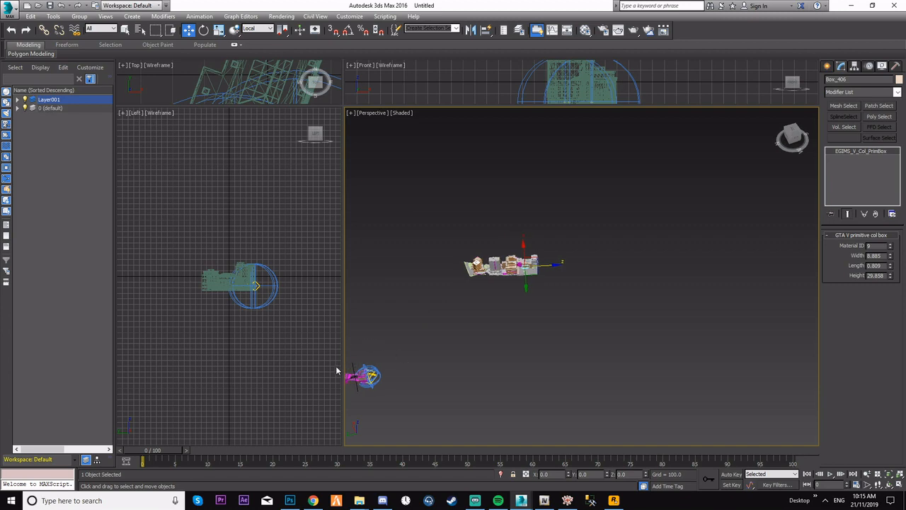
Move the building mesh dt1_06_build1b_1_high next to the collision model in the perspective view.
click(350, 377)
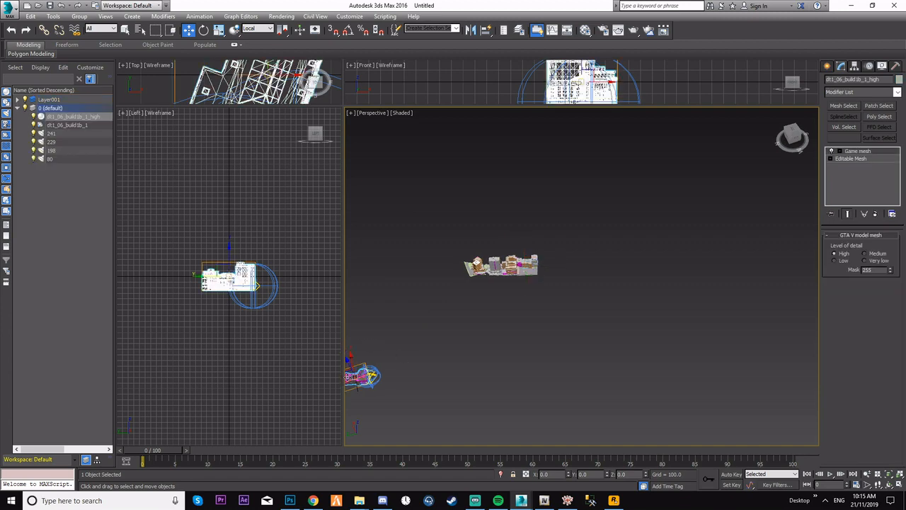
drag(349, 379, 516, 309)
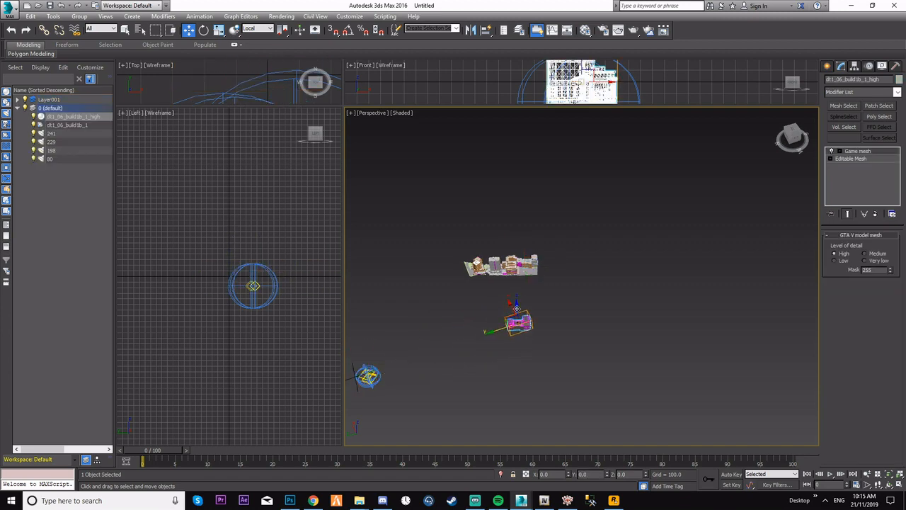
scroll(506, 258, up, 7)
scroll(515, 278, down, 5)
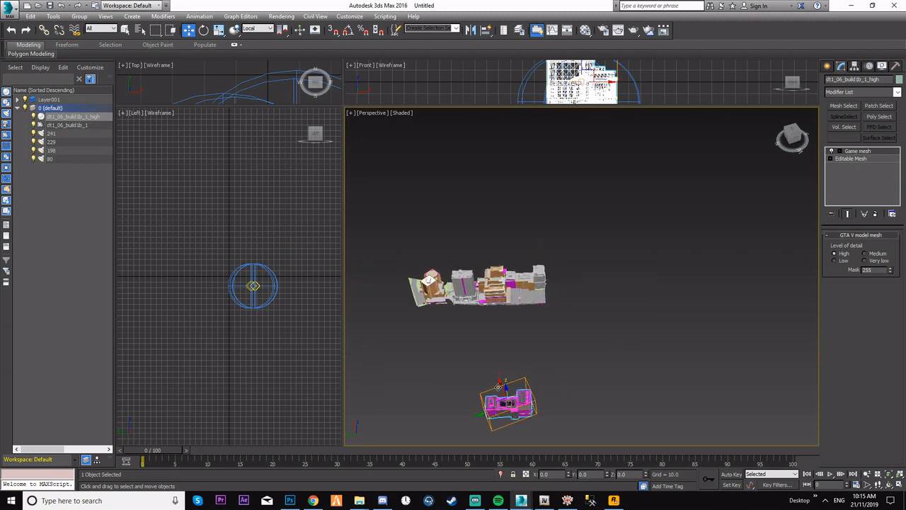
scroll(493, 332, up, 8)
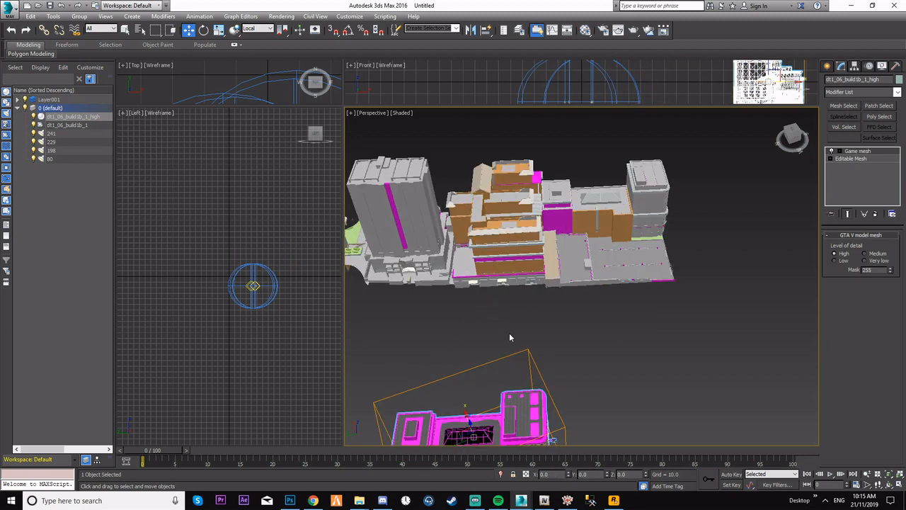
middle_drag(520, 278, 522, 274)
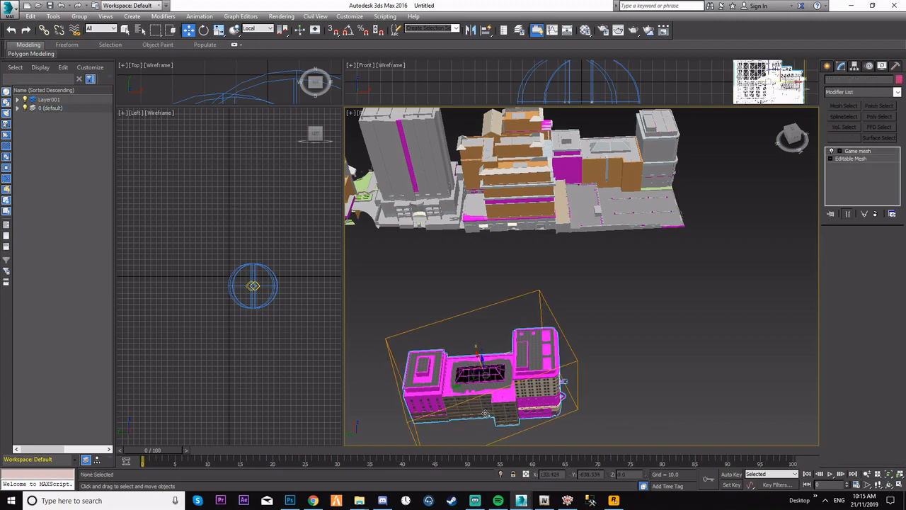
In the building's Editable Mesh at Element level, select only the ground-floor wall elements around the doorway, excluding the rest of the facade.
click(850, 158)
click(882, 248)
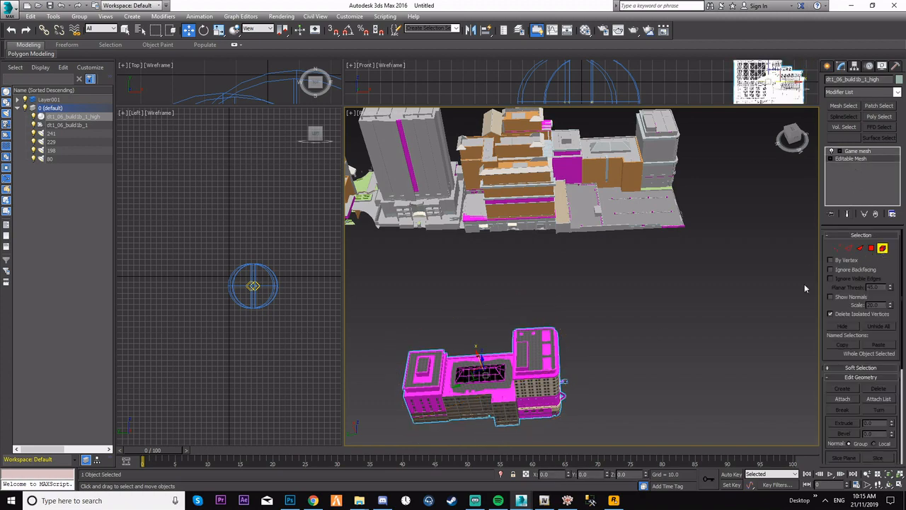
click(494, 416)
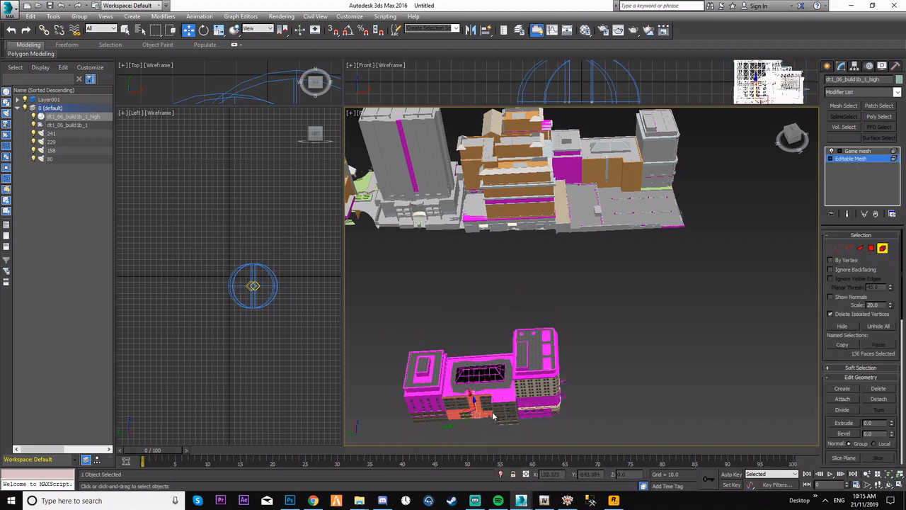
scroll(487, 414, up, 5)
click(494, 435)
middle_drag(501, 429, 537, 417)
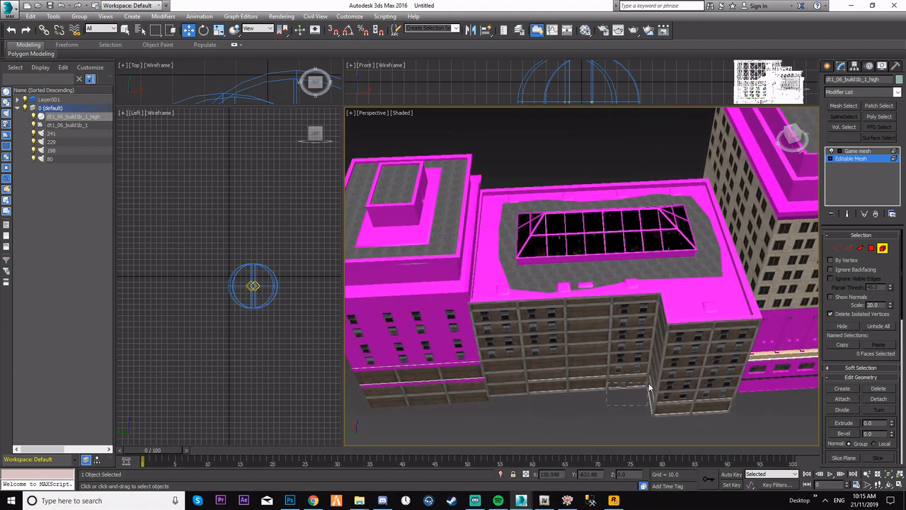
drag(649, 385, 652, 387)
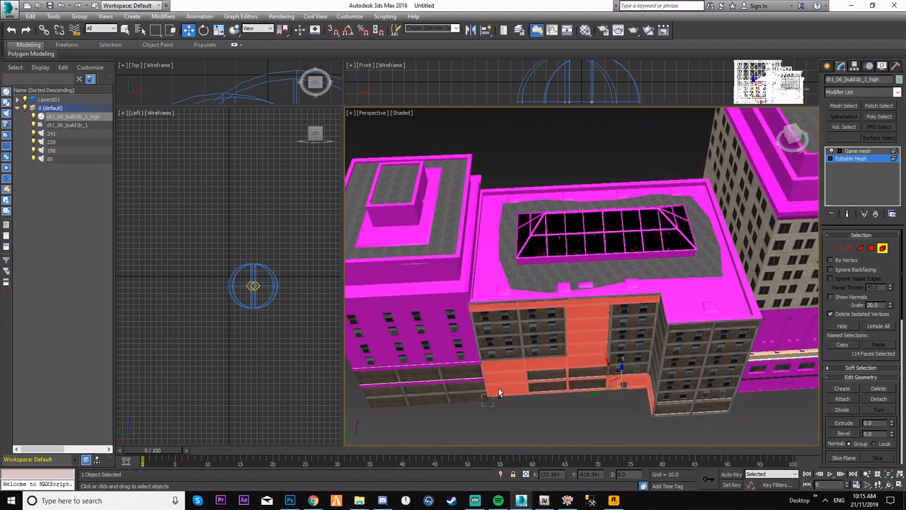
alt+click(575, 297)
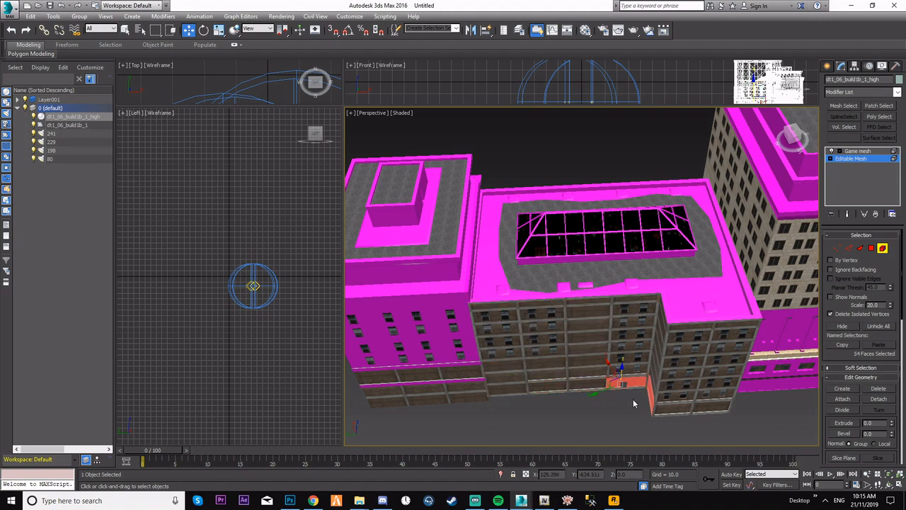
Clone the selected doorway wall elements to a separate object near the collision model and move the original building mesh into Layer001.
middle_drag(630, 396, 566, 406)
scroll(574, 404, down, 4)
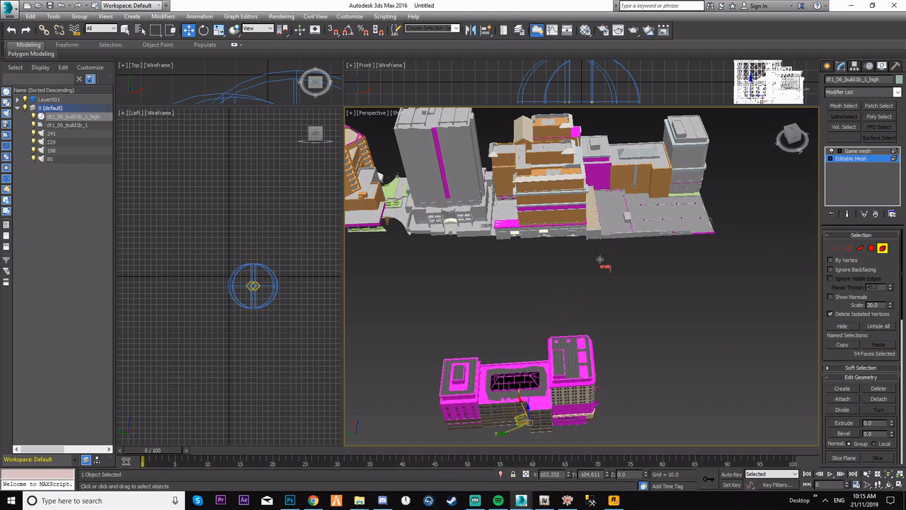
shift+drag(600, 260, 602, 262)
click(488, 258)
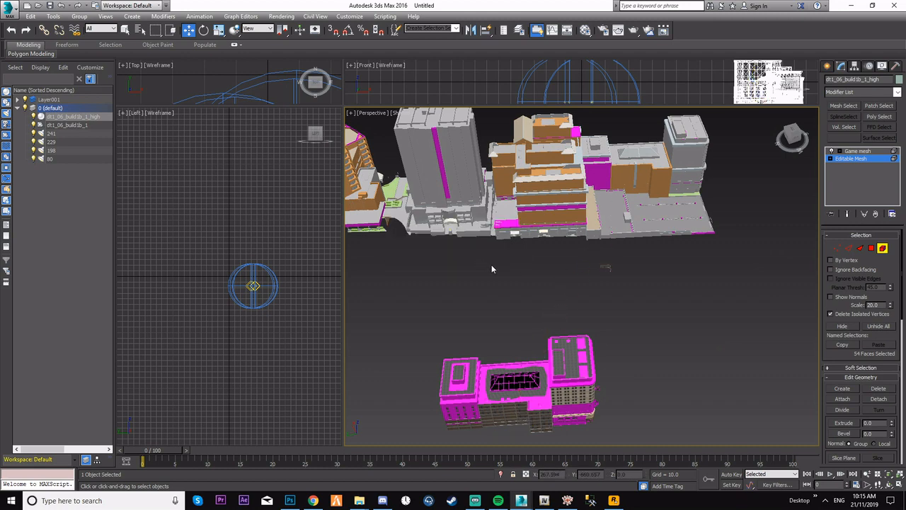
drag(73, 125, 51, 100)
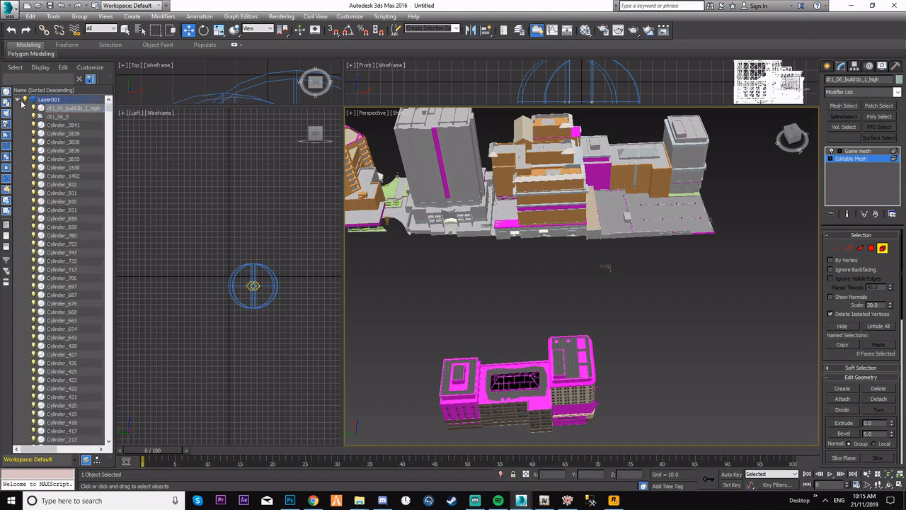
click(883, 248)
Center the pivot of the cloned doorway wall piece to the object.
click(606, 267)
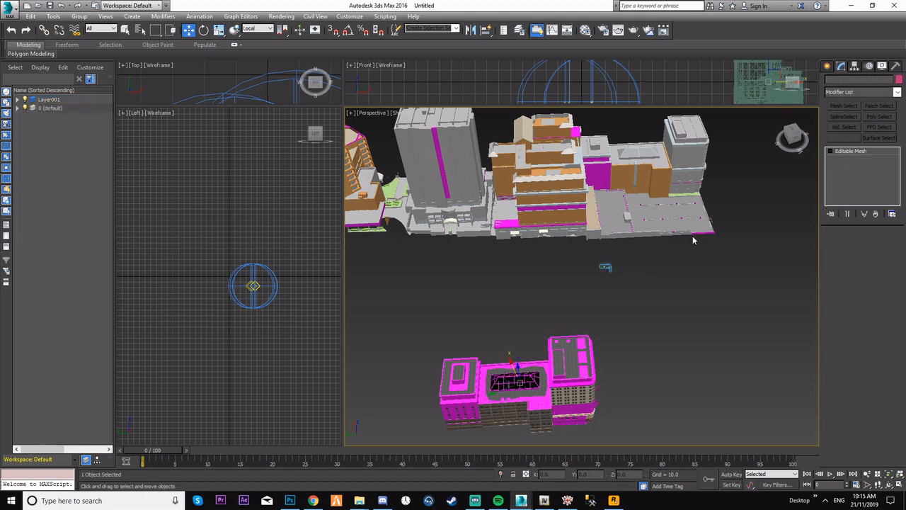
click(855, 68)
click(864, 126)
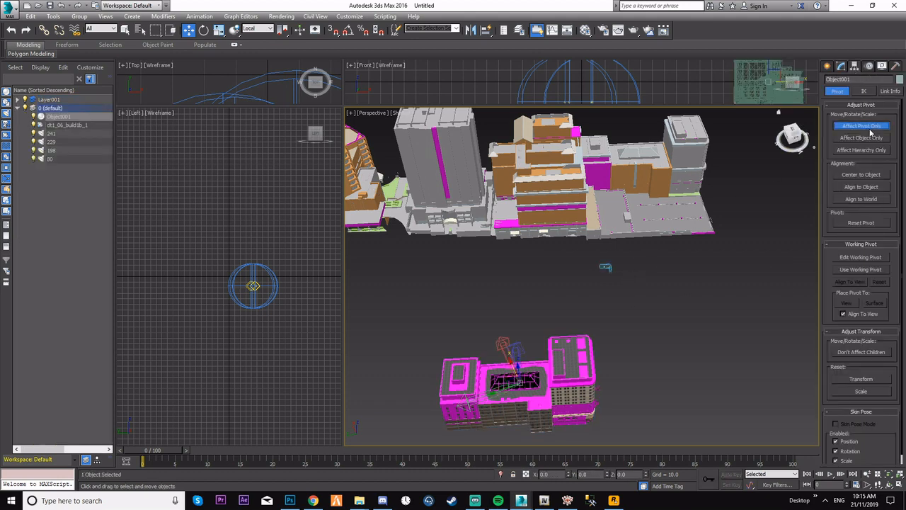
click(872, 175)
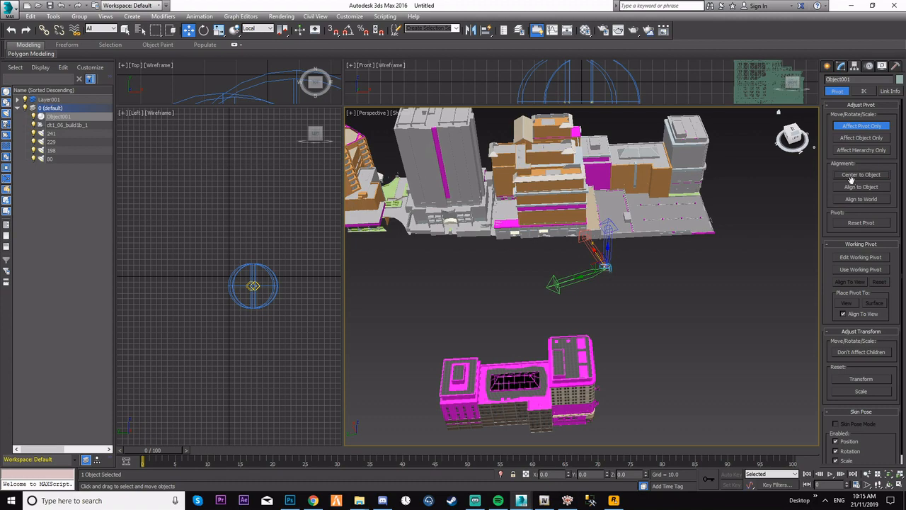
click(840, 65)
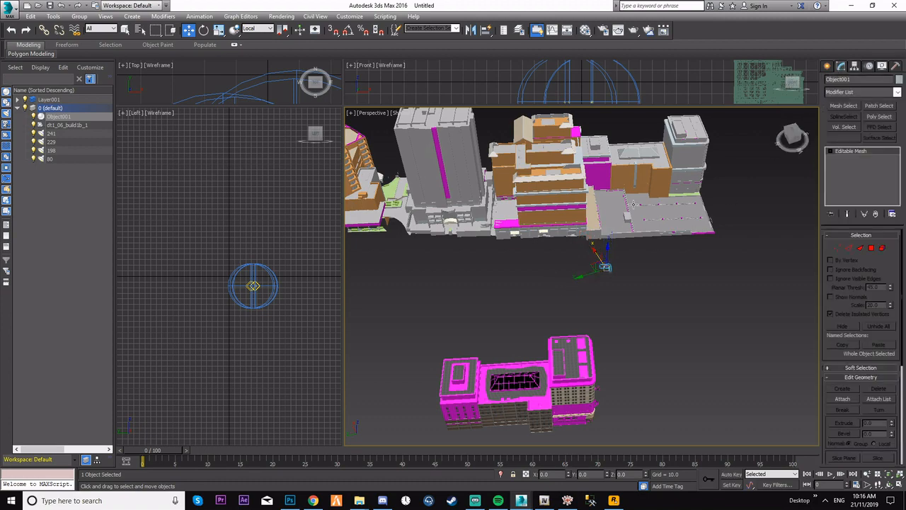
Move the cloned doorway wall piece into the parking area corner in front of the orange collision walls.
scroll(633, 205, up, 4)
alt+middle_drag(644, 312, 525, 376)
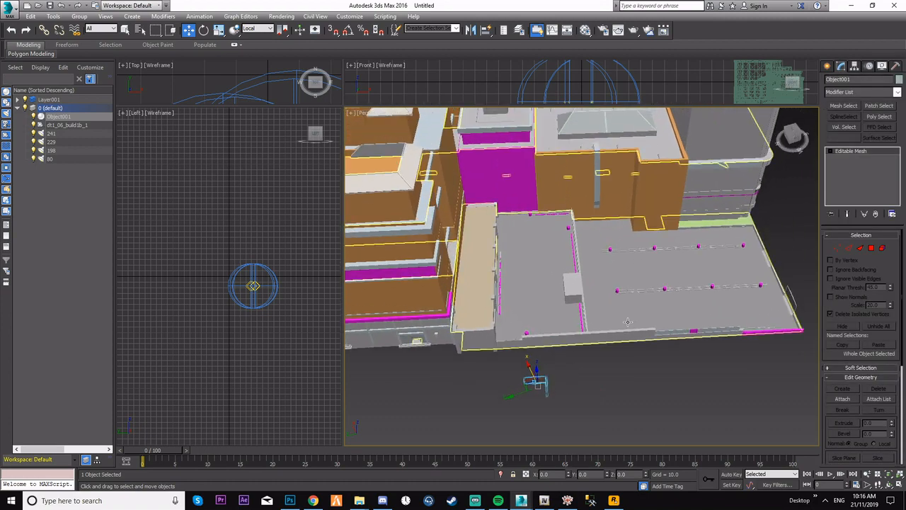
drag(528, 381, 636, 250)
key(Up)
key(Up)
right_click(627, 248)
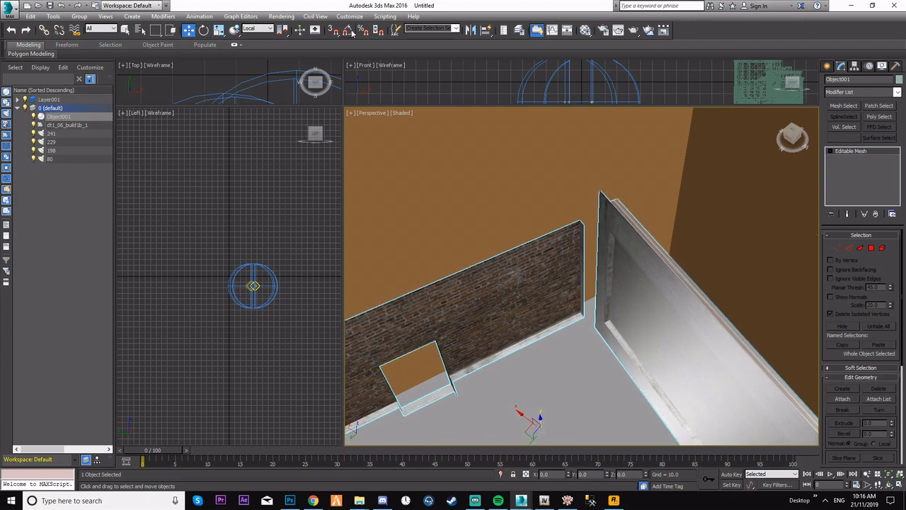
Nudge the cloned doorway wall piece so its brick and side walls line up with the orange collision walls in the corner.
middle_drag(581, 390, 598, 306)
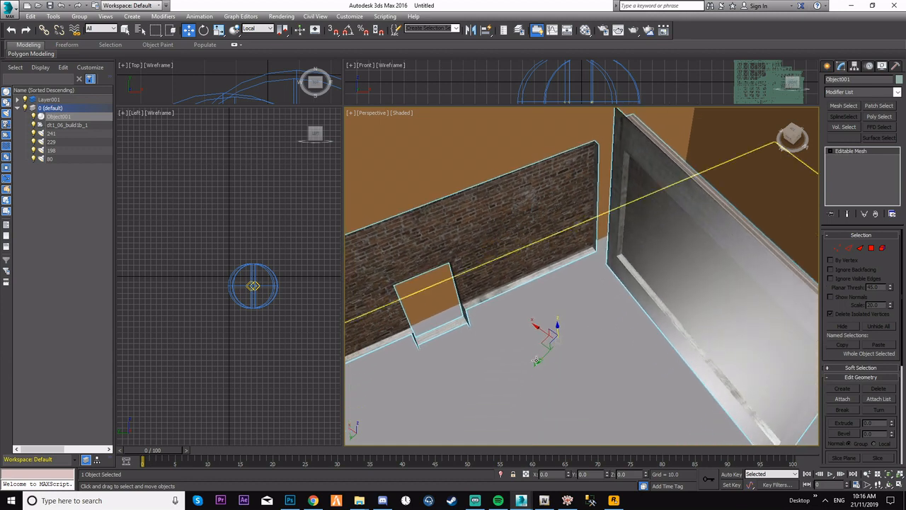
alt+middle_drag(539, 361, 575, 344)
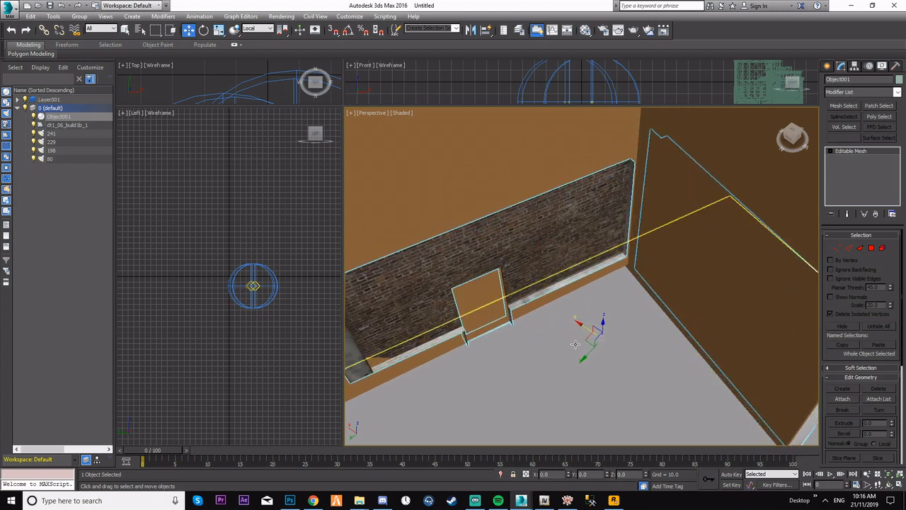
click(581, 360)
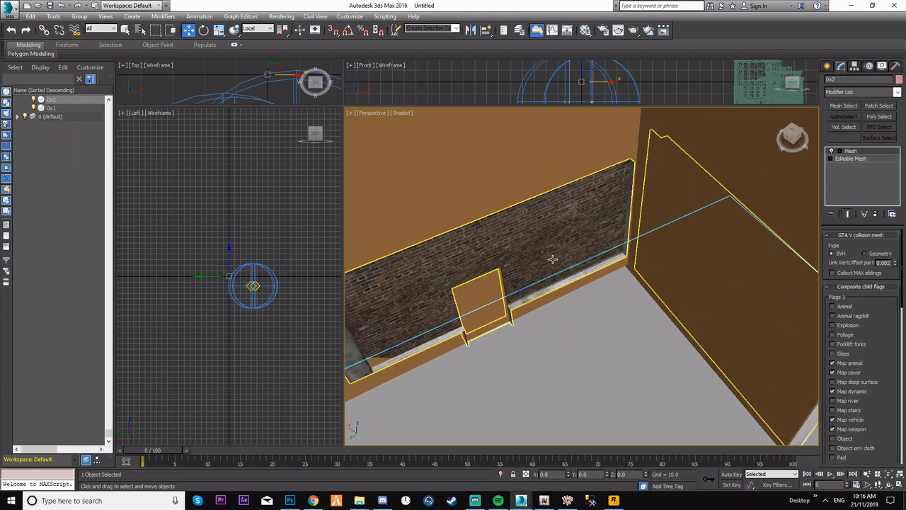
click(573, 250)
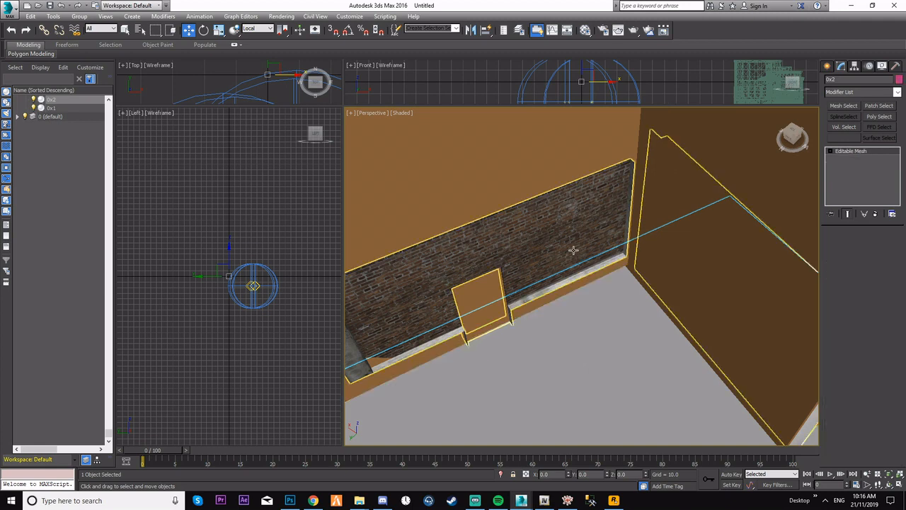
alt+middle_drag(582, 360, 572, 368)
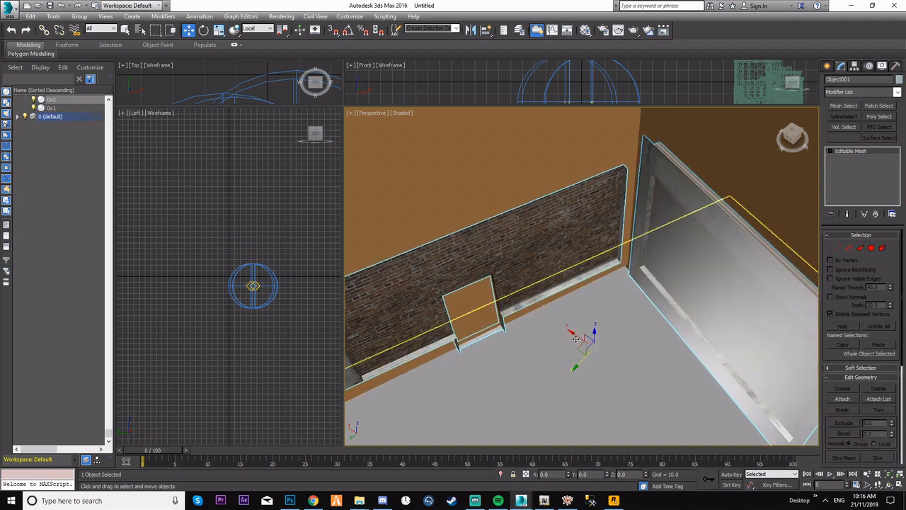
alt+middle_drag(573, 335, 567, 331)
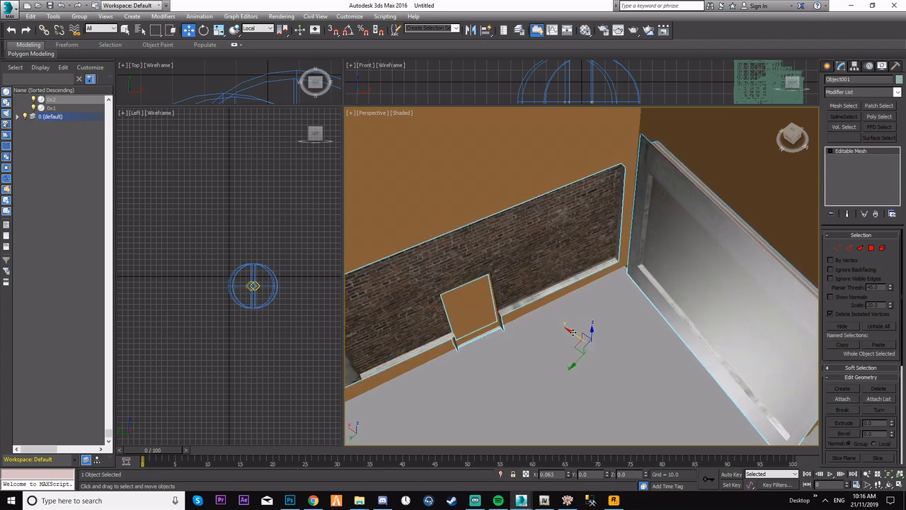
drag(571, 366, 573, 365)
Select the large orange collision box that blocks the doorway behind the cloned brick wall piece.
middle_drag(522, 331, 587, 319)
key(r)
key(Up)
drag(577, 317, 546, 259)
key(Down)
right_click(253, 235)
click(252, 235)
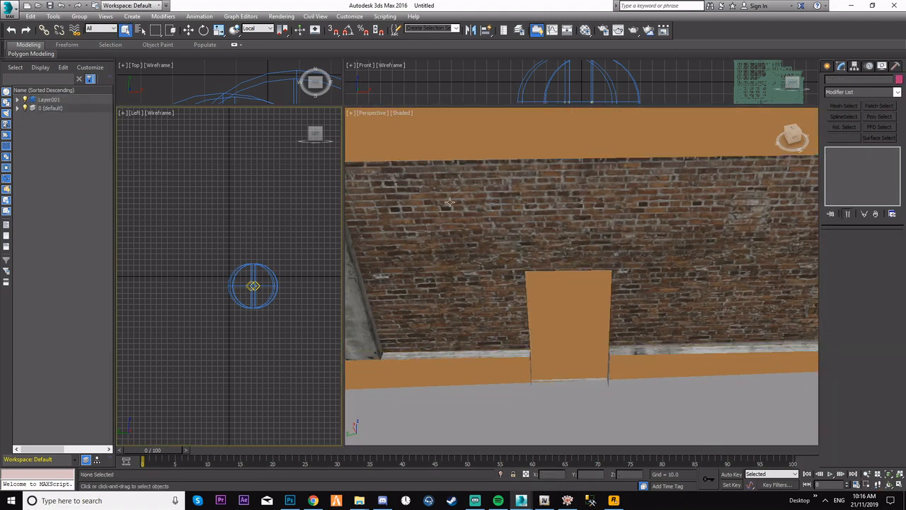
scroll(533, 199, down, 5)
scroll(540, 191, up, 5)
click(538, 172)
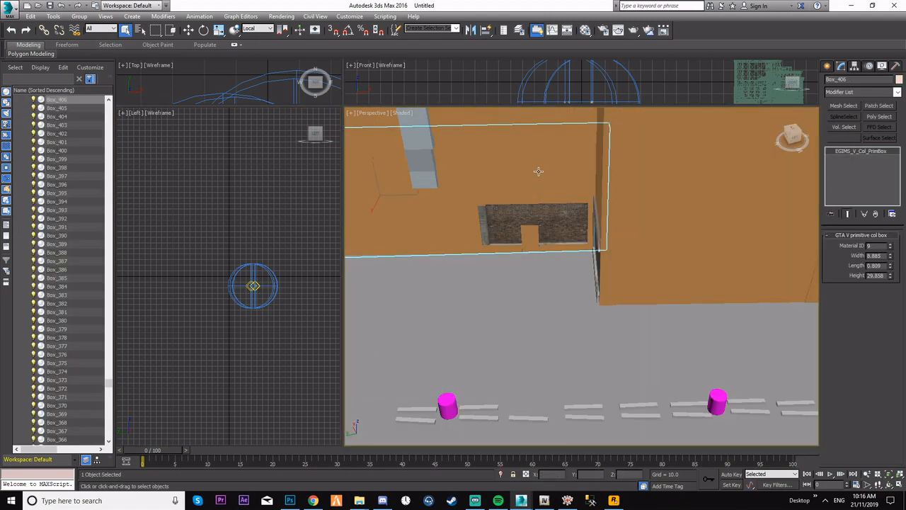
middle_drag(538, 172, 555, 196)
key(Up)
mouse_move(566, 213)
mouse_down()
mouse_move(564, 222)
mouse_move(577, 216)
mouse_up()
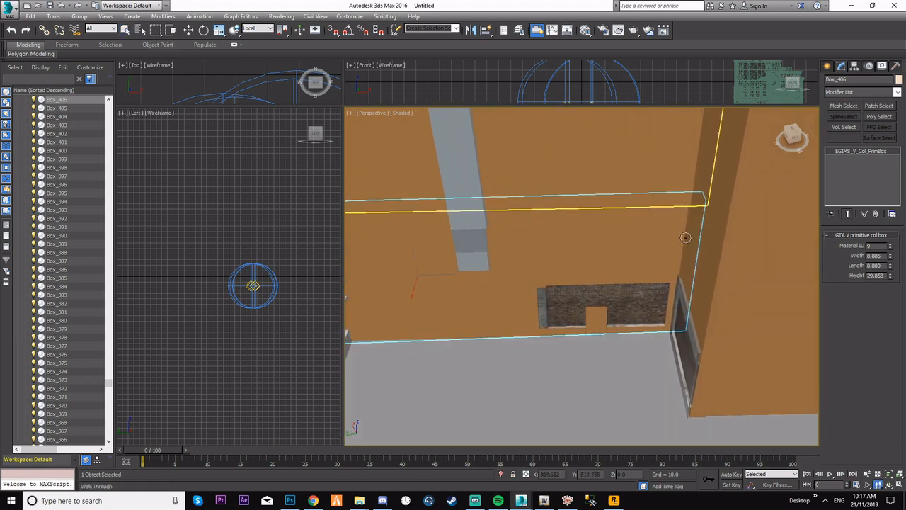
click(891, 259)
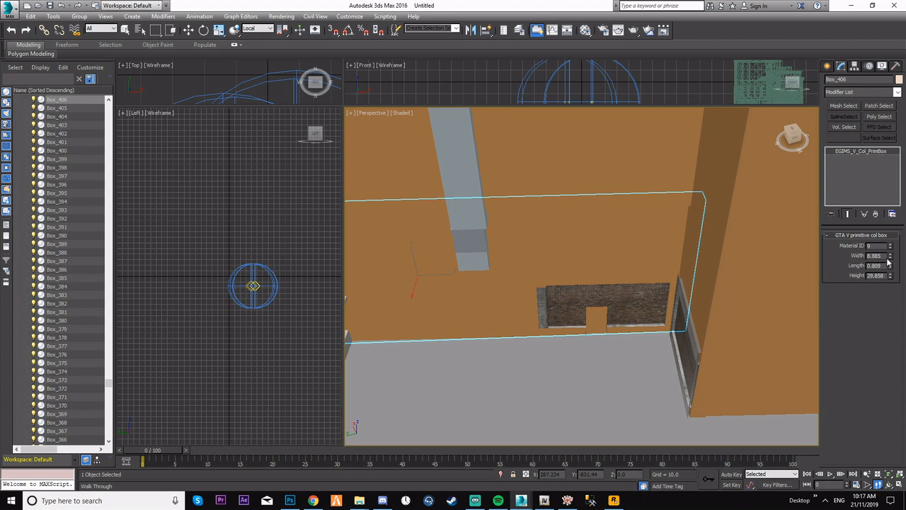
click(186, 29)
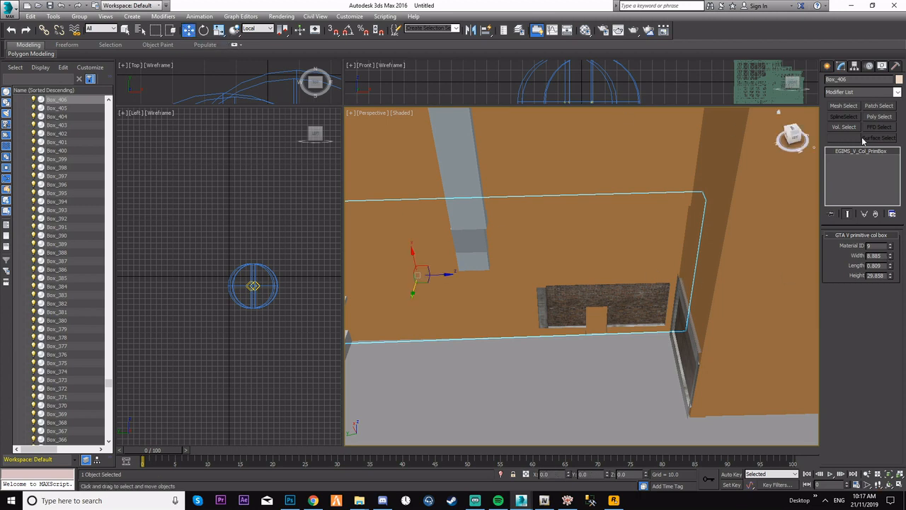
right_click(863, 155)
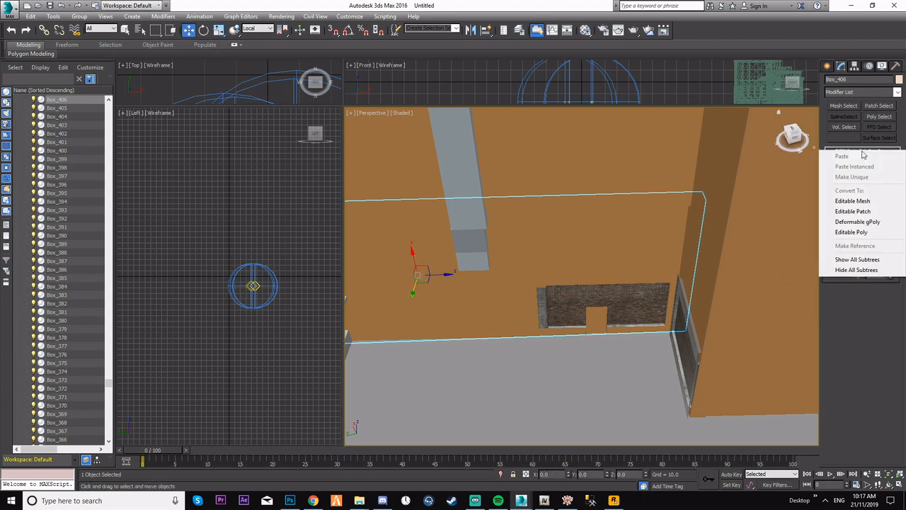
click(880, 352)
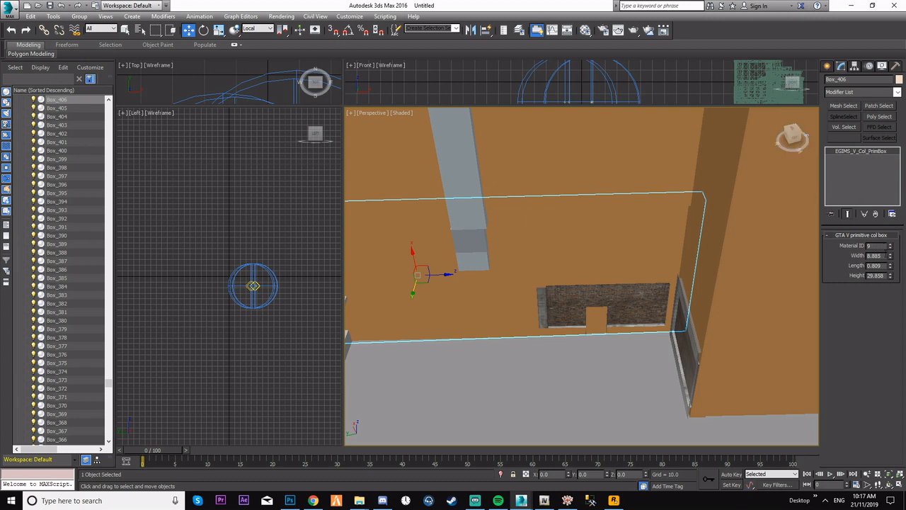
click(890, 257)
click(890, 254)
click(890, 267)
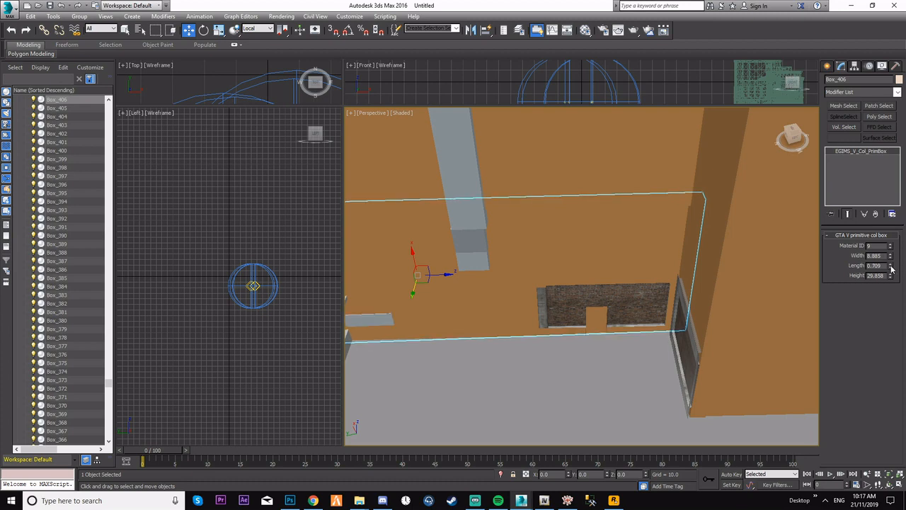
click(890, 264)
Reduce the blocking collision box's height to 17.958 so it ends at the doorway's left edge, and clone it as a copy.
drag(890, 277, 890, 281)
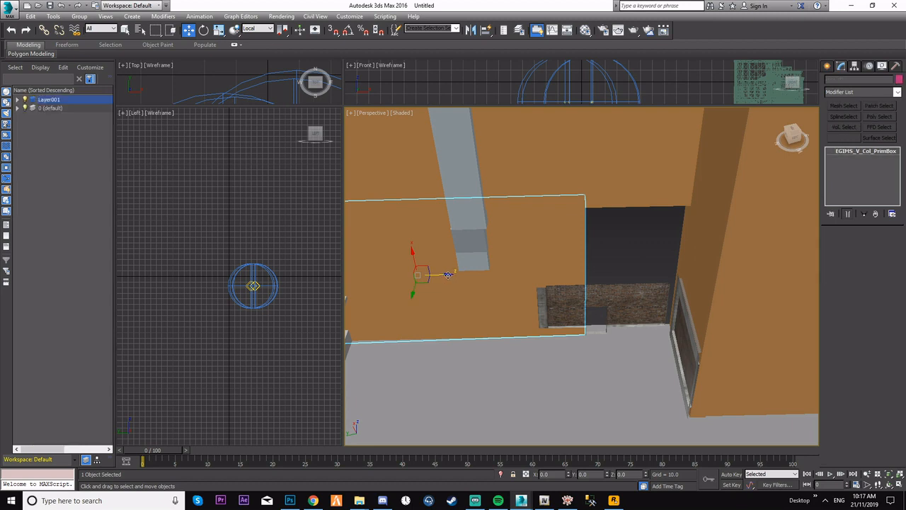
drag(448, 274, 549, 273)
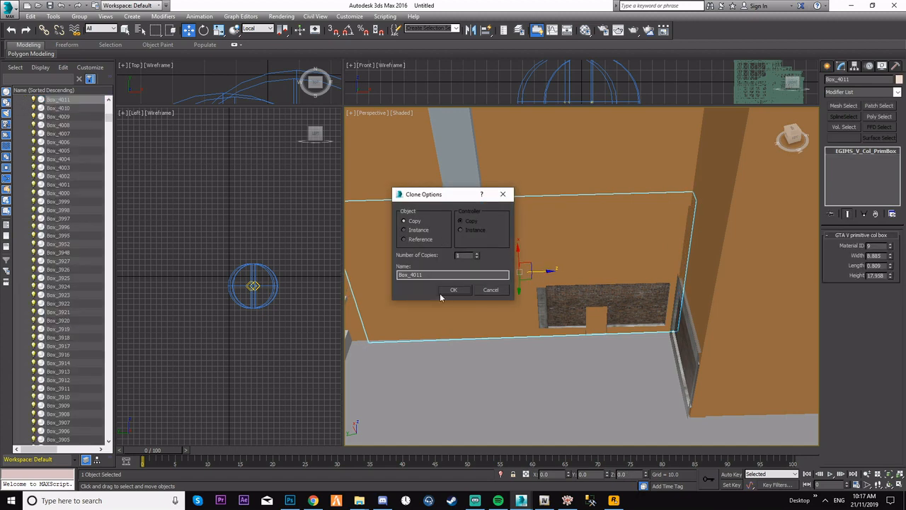
click(453, 290)
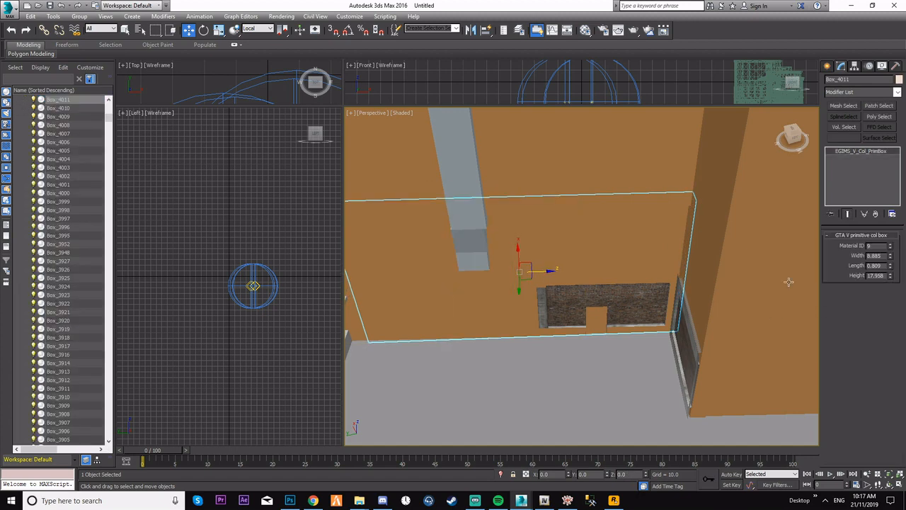
Shorten the cloned collision box to a height of 4.358 and move it to the wall section right of the doorway.
drag(548, 271, 810, 267)
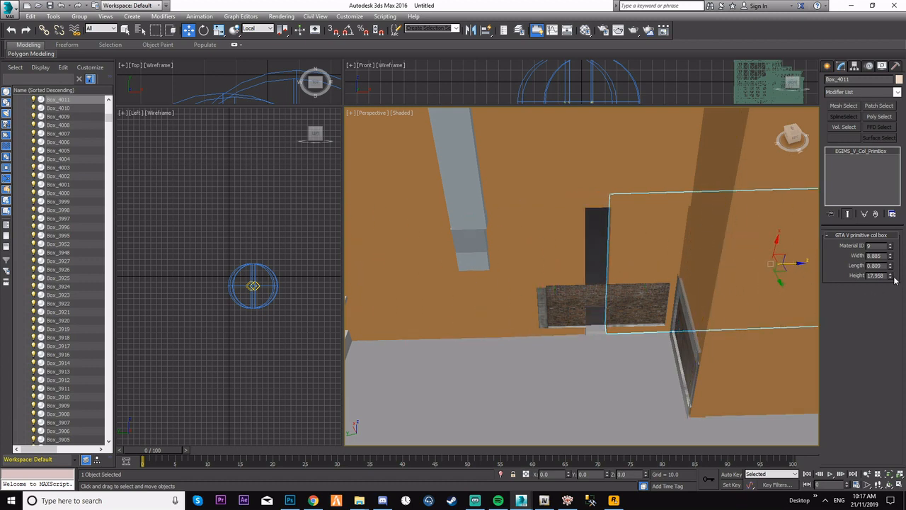
drag(893, 281, 892, 293)
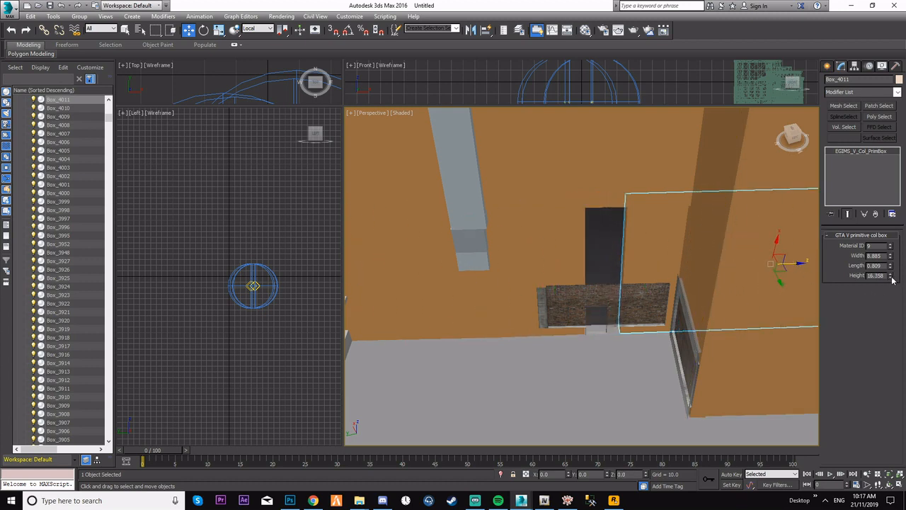
drag(799, 263, 559, 257)
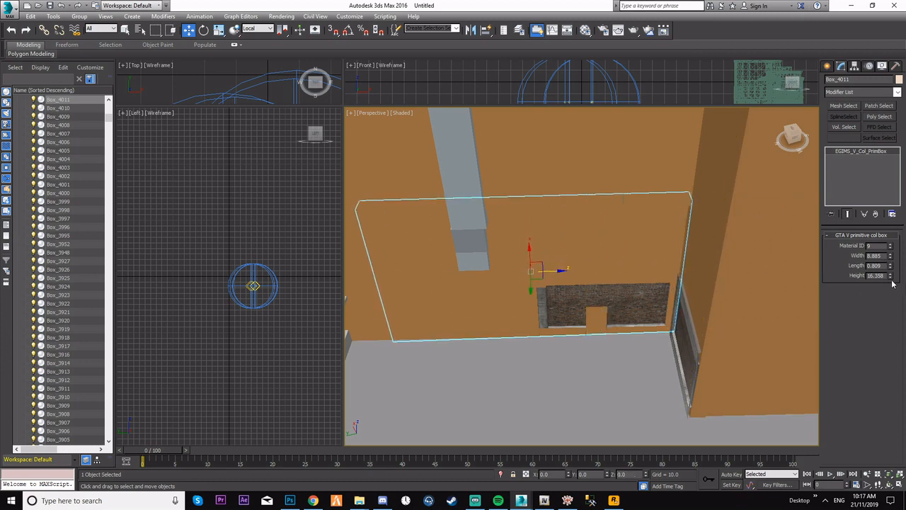
drag(891, 277, 891, 281)
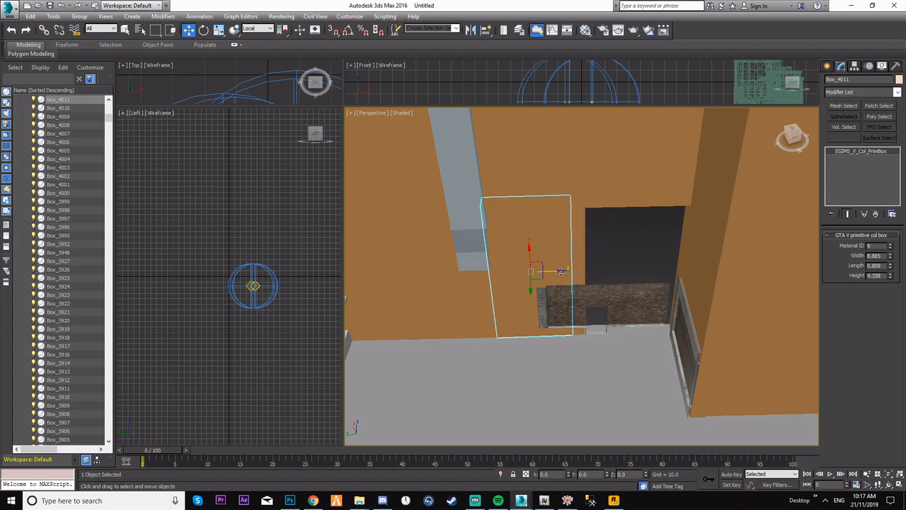
drag(560, 271, 677, 271)
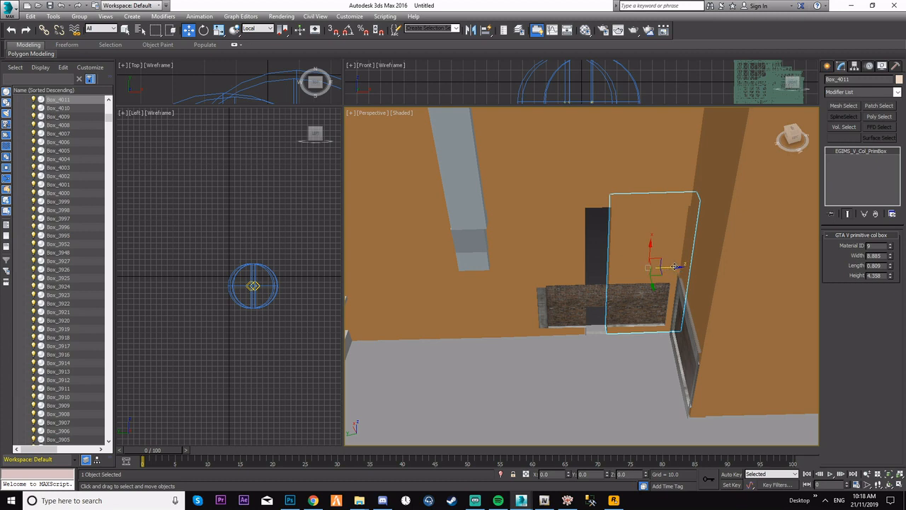
Adjust the height of the box right of the doorway to 3.958 and shift it left toward the doorway edge.
click(892, 278)
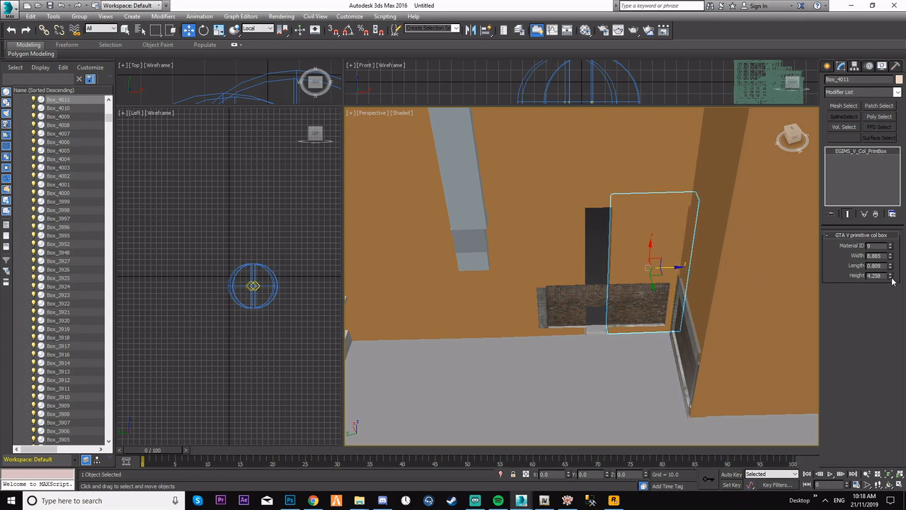
click(891, 279)
click(891, 278)
click(891, 278)
click(891, 278)
click(891, 279)
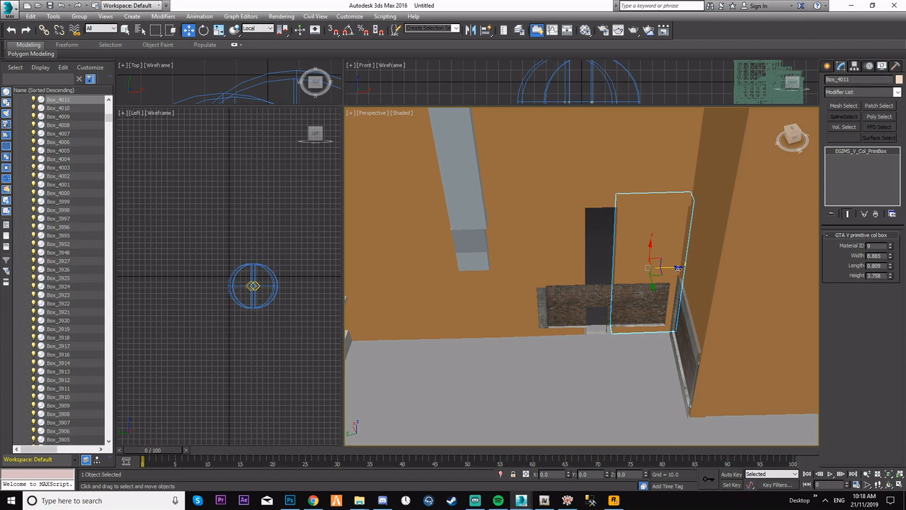
drag(678, 268, 674, 268)
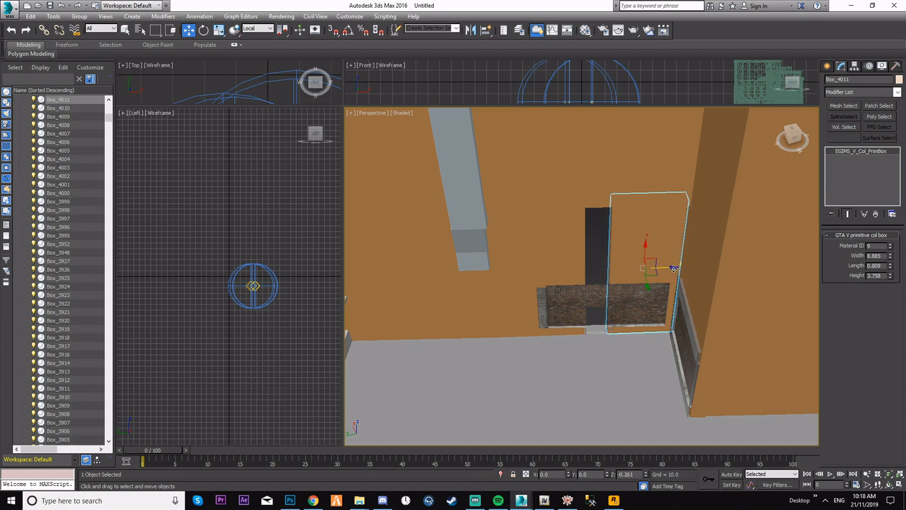
click(890, 273)
click(891, 273)
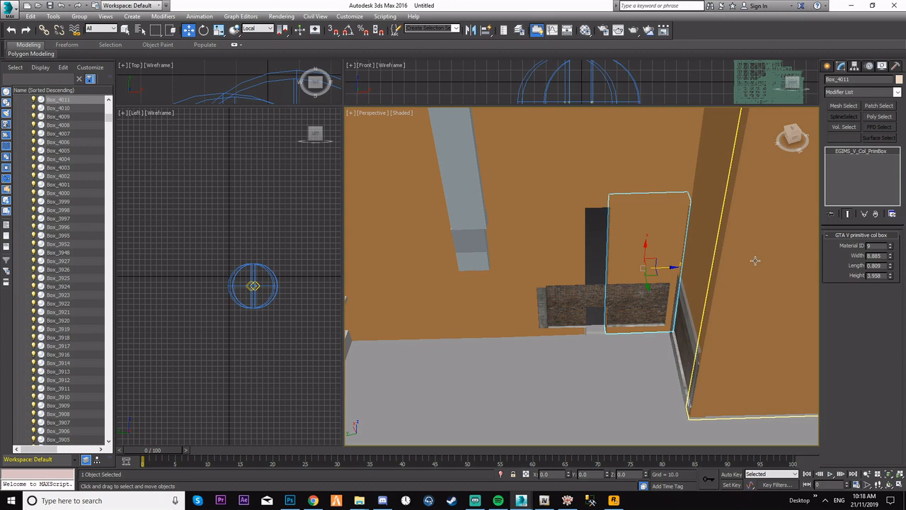
Set the right-hand box's height to 4.058 and slide it slightly right to match the doorway's right edge.
key(Up)
drag(681, 263, 646, 294)
key(Up)
key(Up)
key(Escape)
key(w)
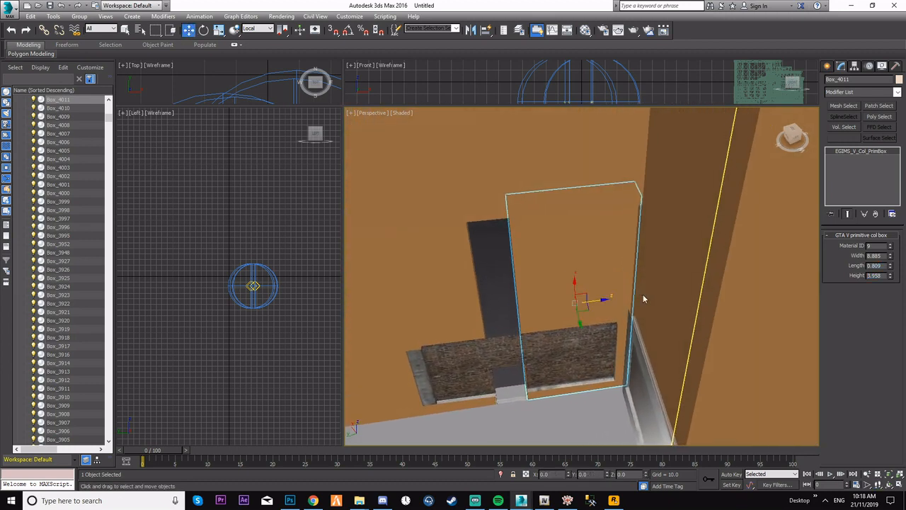
drag(893, 275, 893, 273)
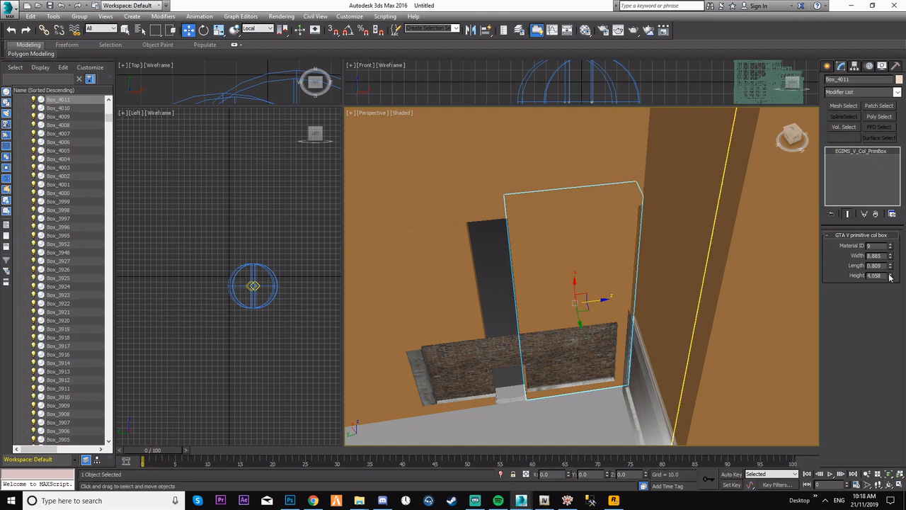
drag(603, 300, 606, 299)
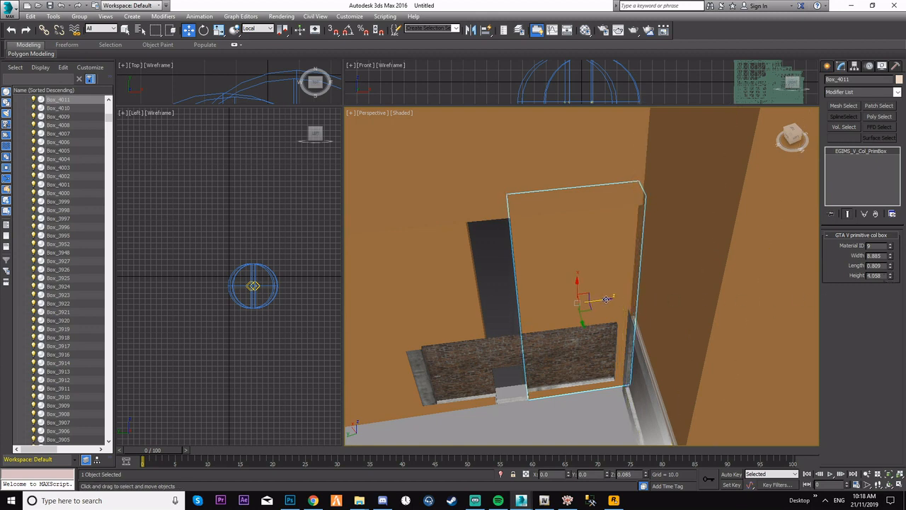
Clone the right-hand box as a copy across the doorway gap and set the copy's length to 0.909.
shift+drag(591, 301, 528, 308)
click(453, 290)
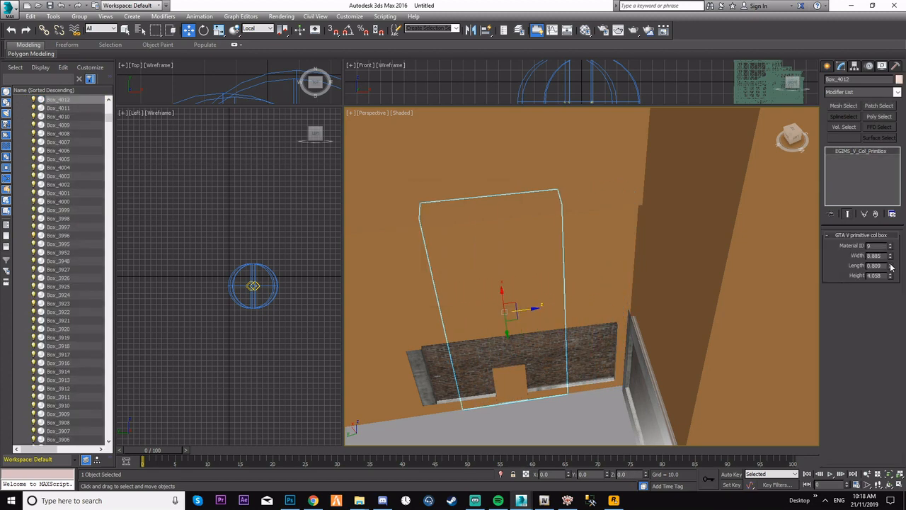
click(890, 264)
right_click(890, 268)
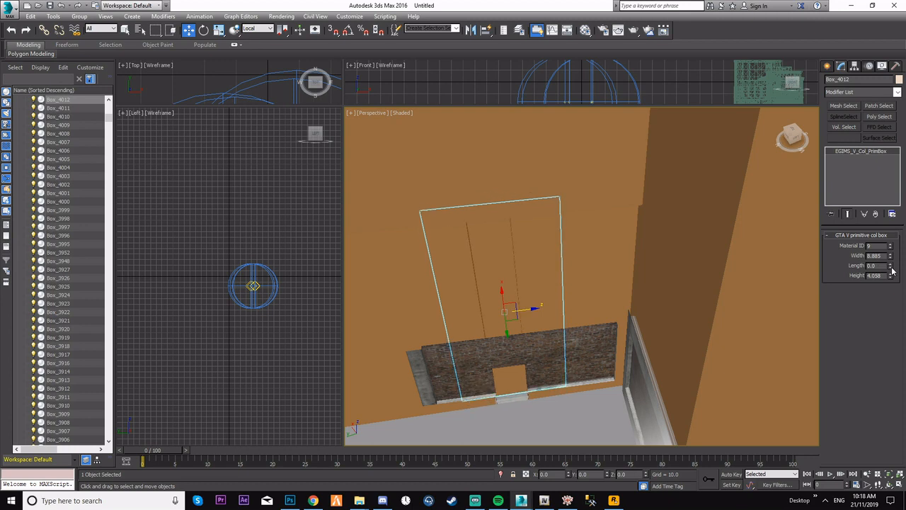
key(ctrl+z)
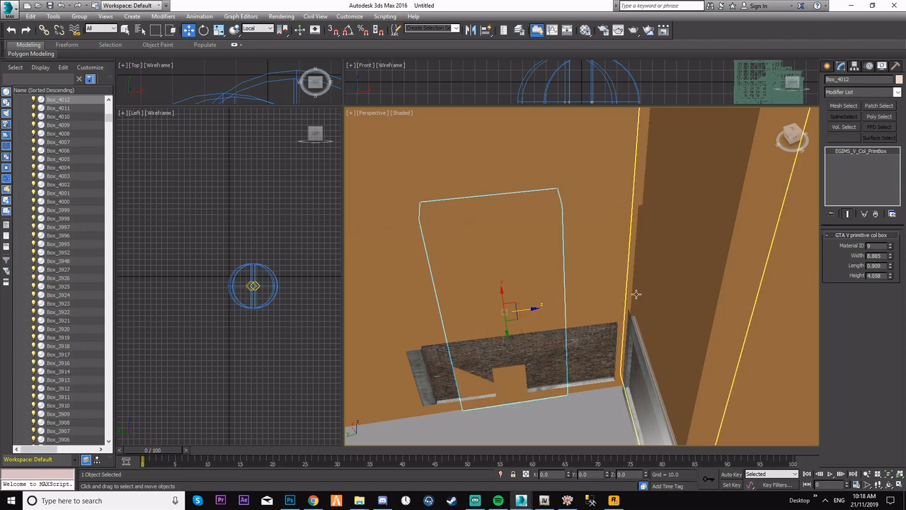
Reduce the new box's width to 5.685 and raise it to fill the wall gap above the doorway opening.
click(890, 259)
drag(891, 262, 891, 262)
mouse_move(512, 301)
mouse_down()
mouse_move(510, 282)
mouse_move(511, 290)
mouse_up()
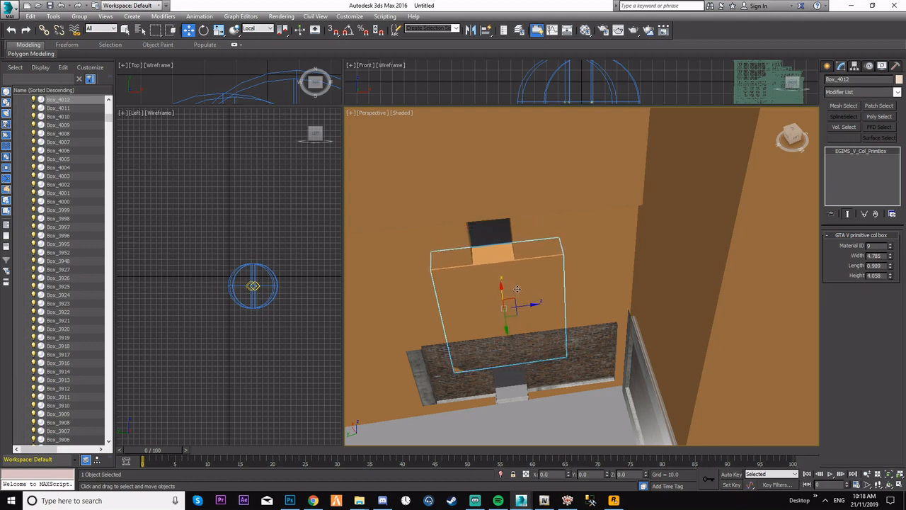
drag(893, 265, 891, 267)
click(891, 266)
click(890, 254)
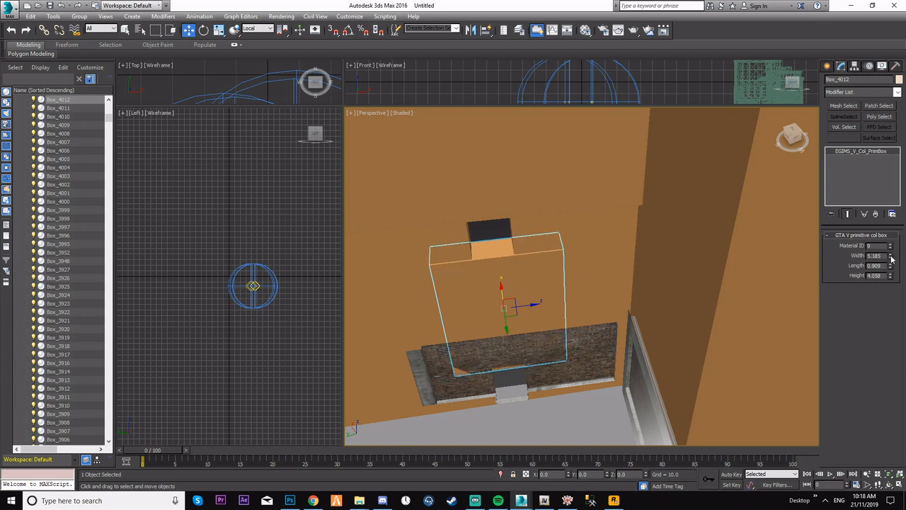
drag(498, 286, 500, 271)
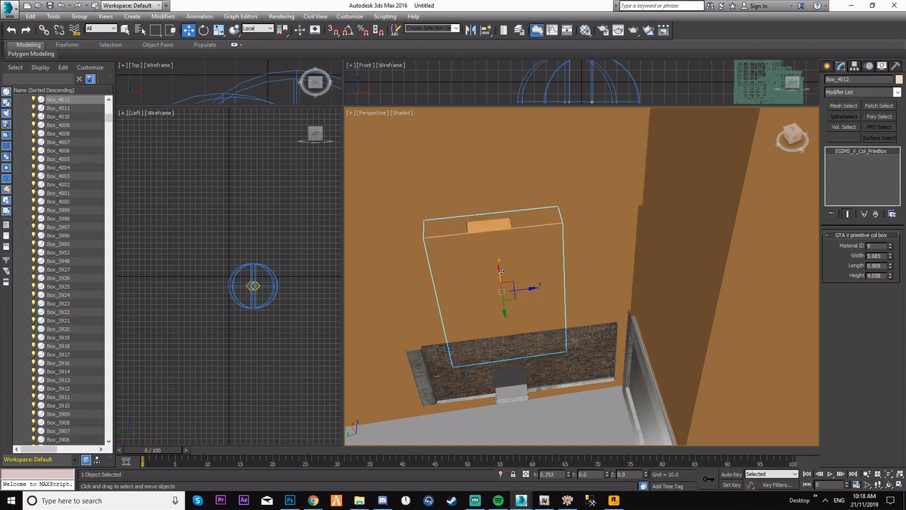
Increase the width of the box above the doorway to 6.385 and raise it slightly to cover the wall gap.
click(891, 254)
click(890, 254)
click(890, 254)
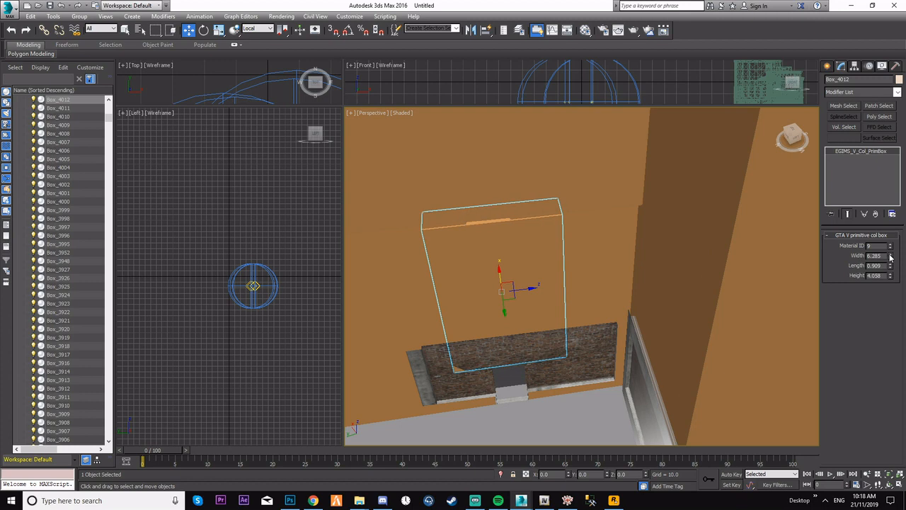
drag(499, 272, 501, 269)
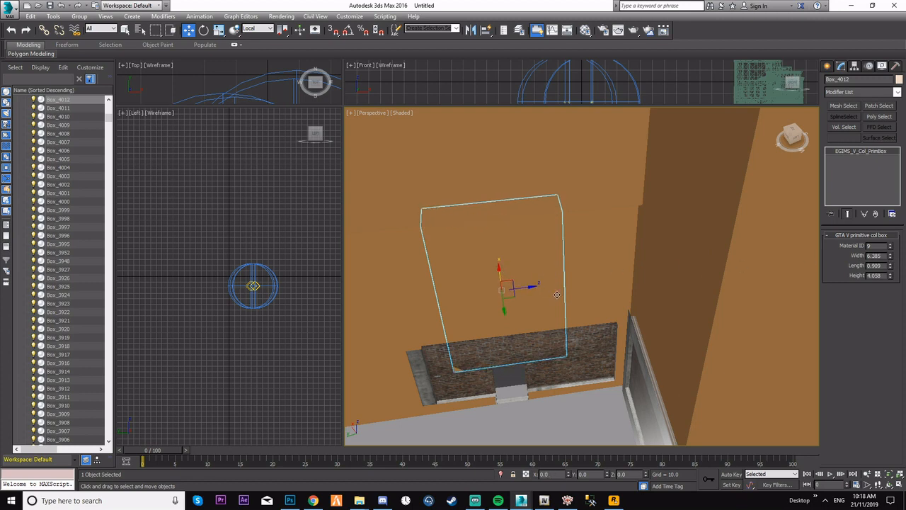
Delete the cloned brick doorway wall piece that served as the reference.
key(Up)
drag(557, 294, 595, 298)
key(w)
key(Up)
key(Down)
key(Up)
key(w)
click(595, 297)
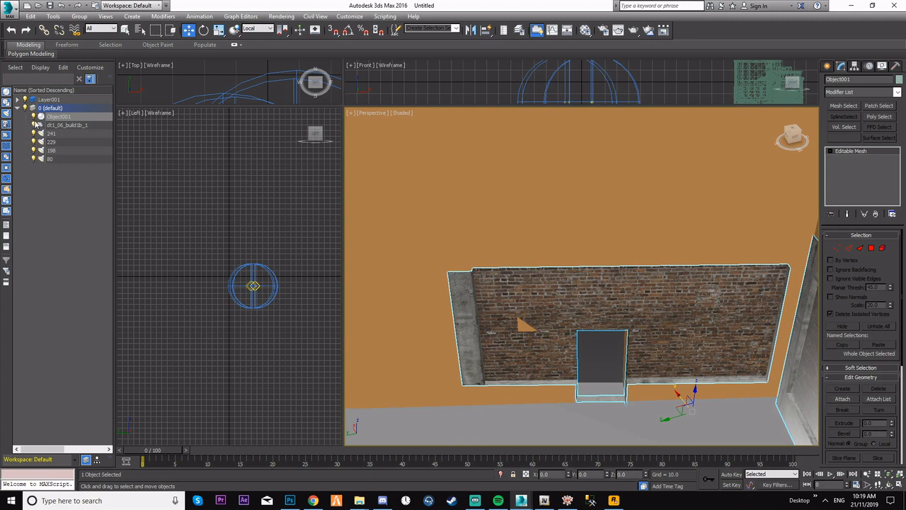
key(Delete)
Examine the doorway opening in the collision wall from close up.
middle_drag(599, 347, 582, 346)
key(Up)
key(Left)
drag(582, 346, 638, 323)
key(Up)
key(Up)
key(Down)
key(Left)
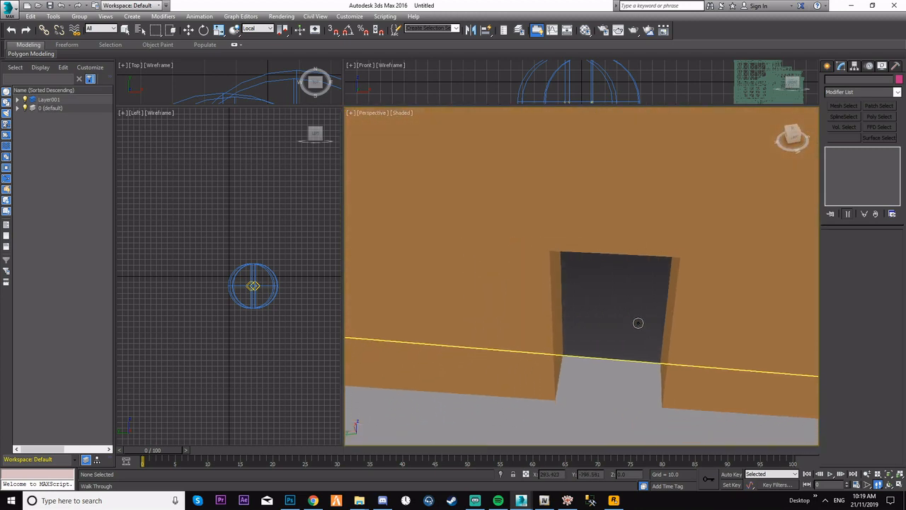
Check the collision boxes around the doorway by selecting them one after another, and clear the selection.
key(w)
click(532, 281)
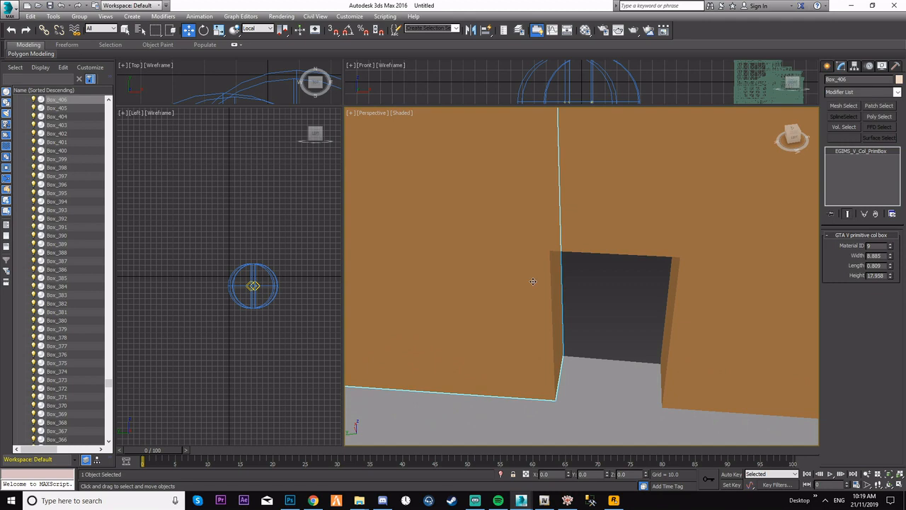
right_click(861, 154)
click(864, 345)
click(638, 303)
click(612, 209)
click(705, 311)
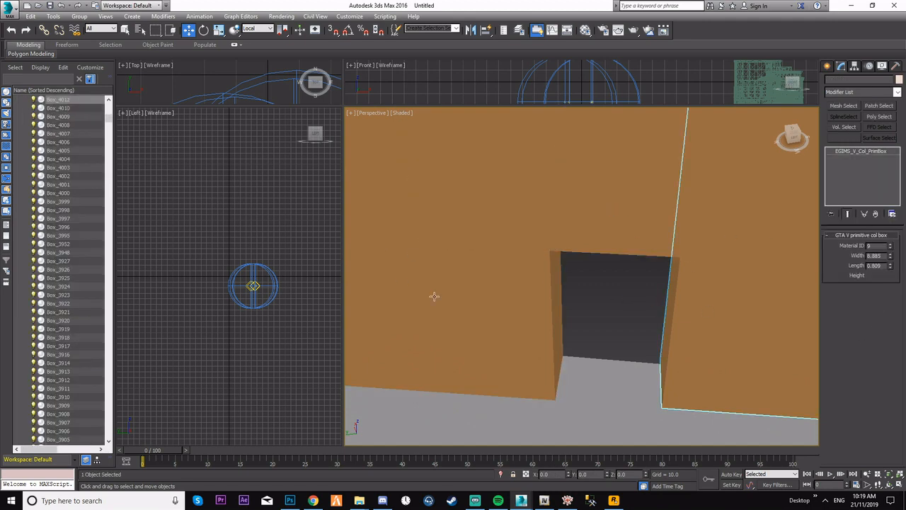
click(567, 315)
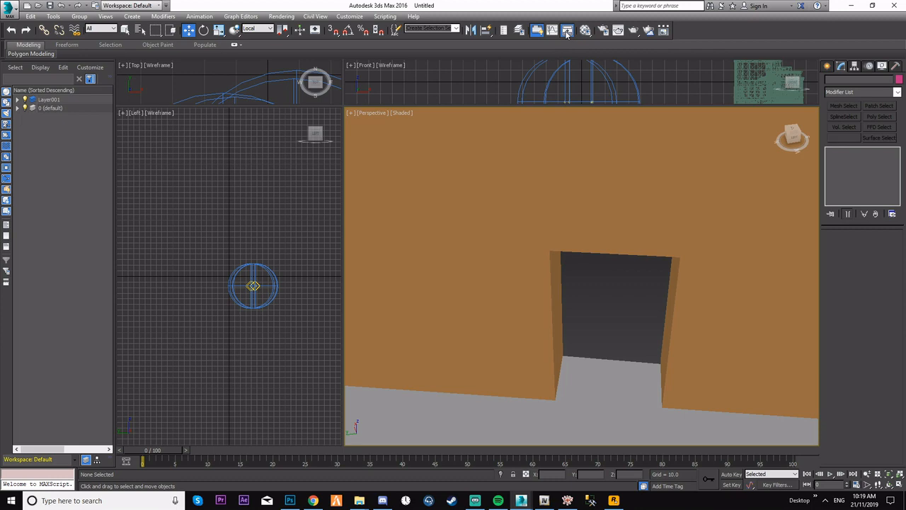
Open the Schematic View and dismiss its Display floater.
click(566, 30)
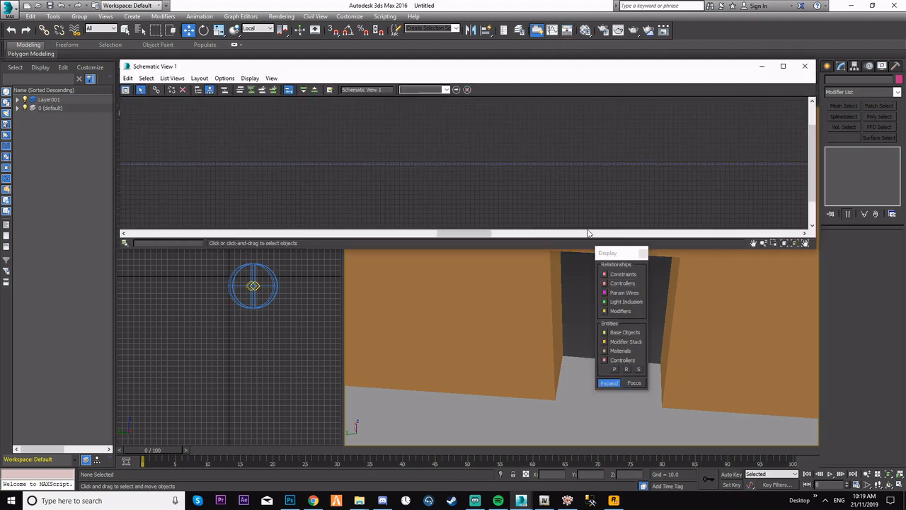
click(642, 252)
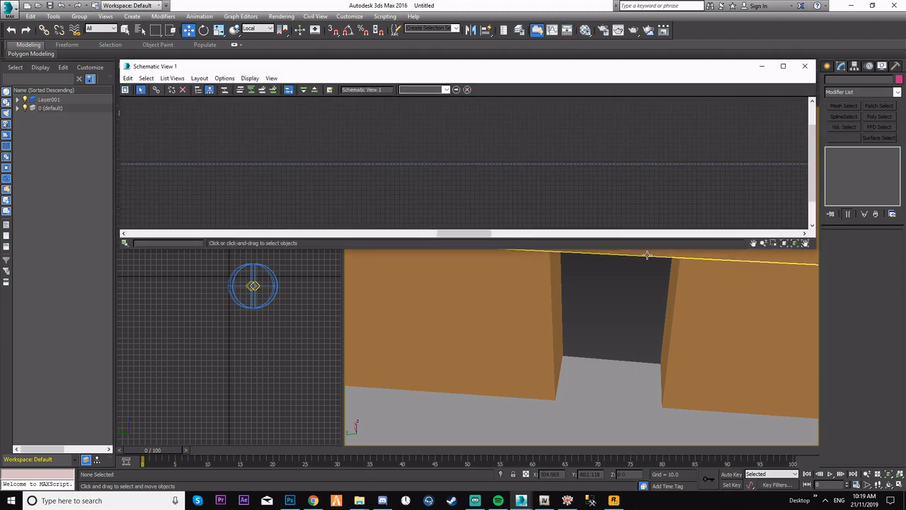
Reduce the height of the box above the doorway to 1.258, keeping its length at 0.909.
click(647, 255)
scroll(631, 295, down, 4)
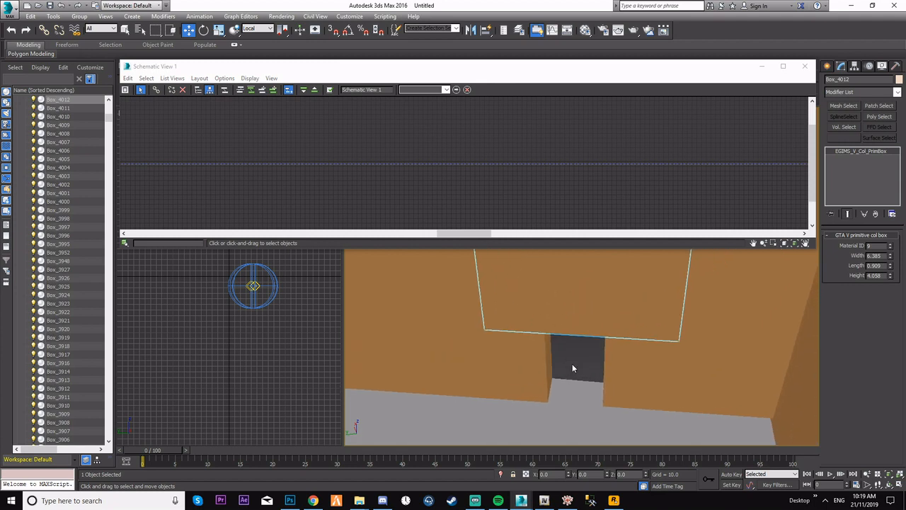
click(890, 268)
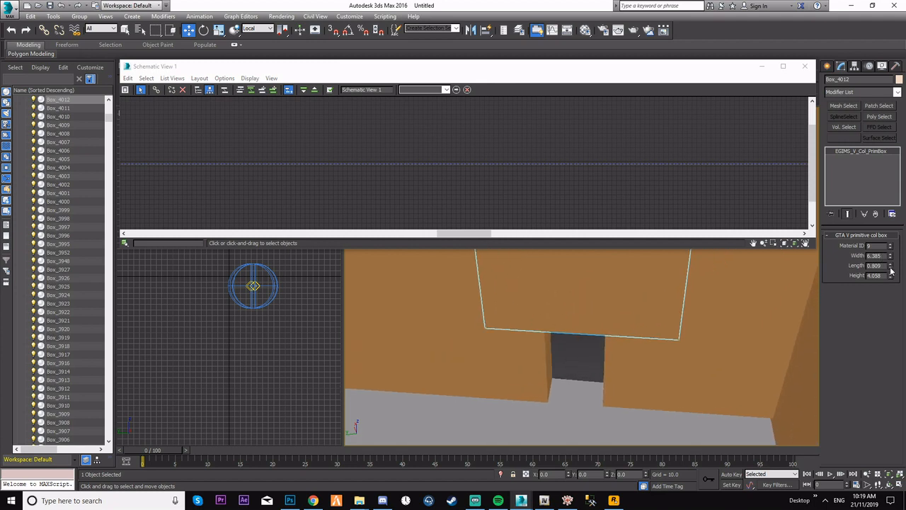
click(891, 264)
click(891, 278)
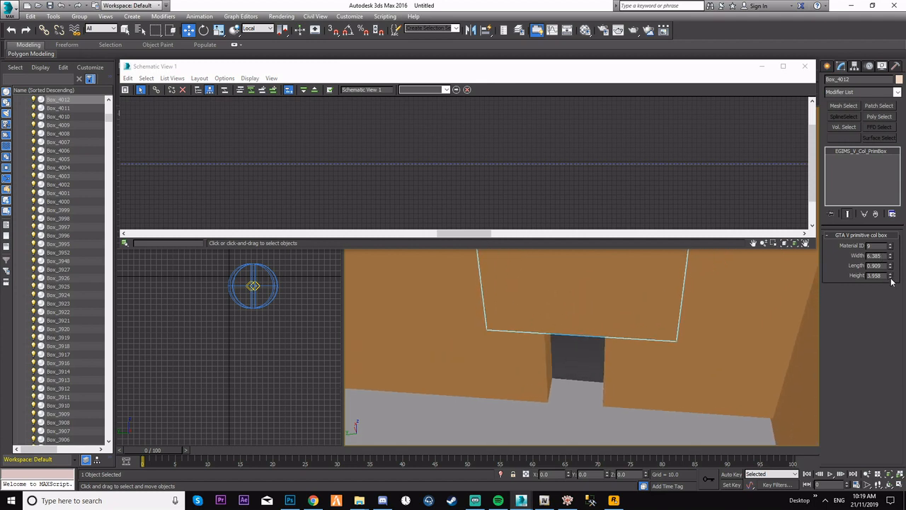
drag(891, 281, 891, 281)
Slide the narrowed box along its local Z axis to meet the right edge of the gap above the doorway.
middle_drag(630, 279, 620, 404)
drag(596, 326, 588, 327)
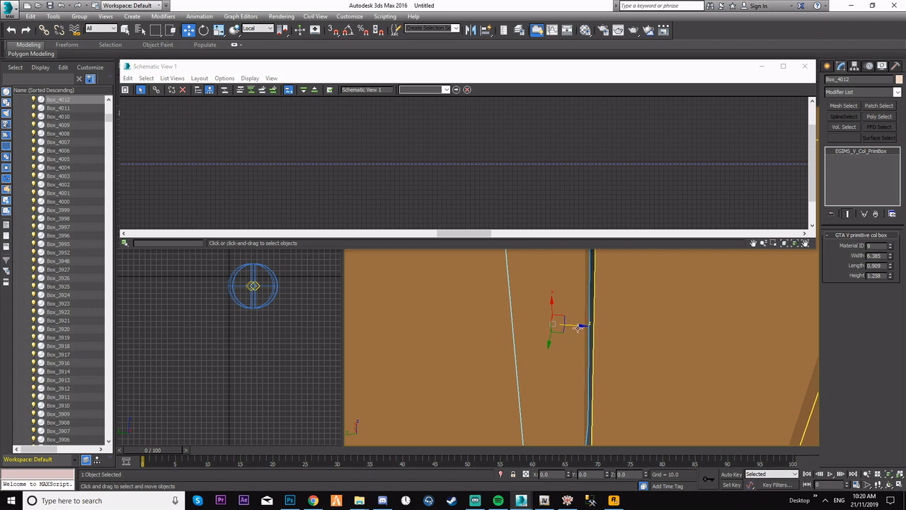
drag(579, 325, 583, 326)
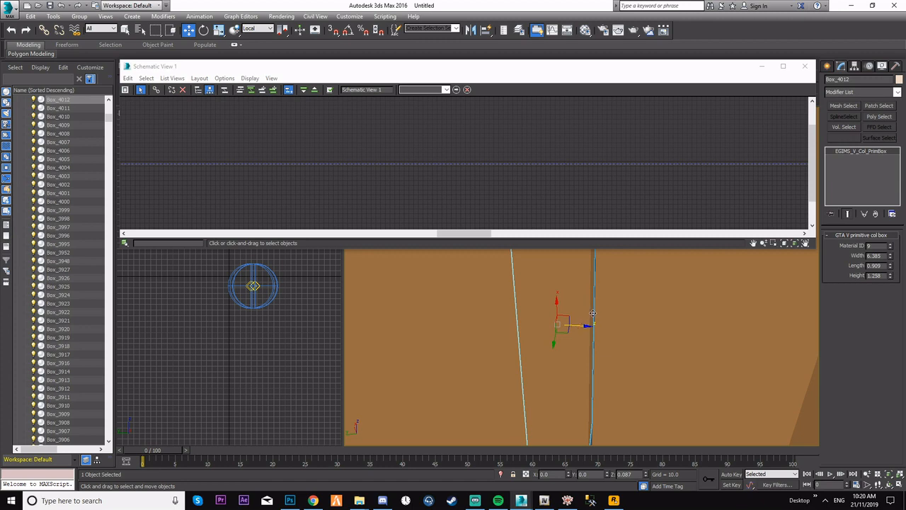
drag(587, 326, 591, 325)
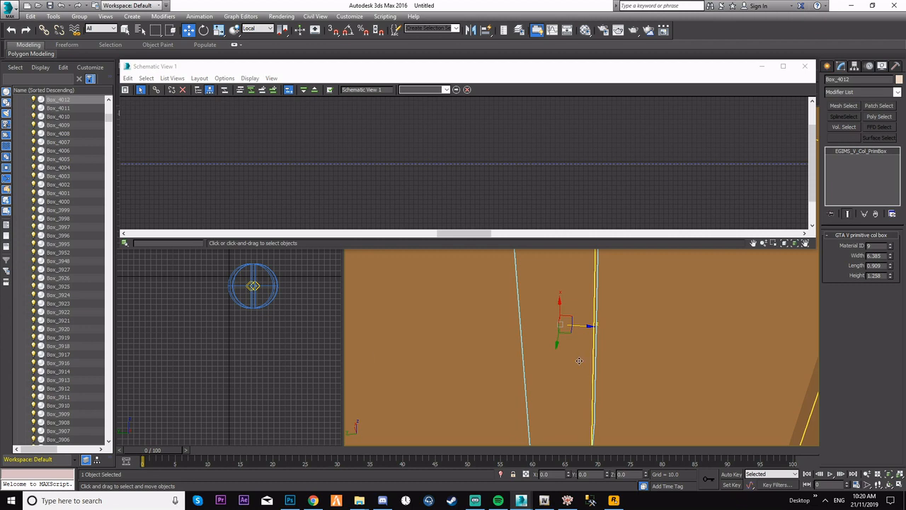
Delete the box above the doorway and undo the deletion.
key(Delete)
middle_drag(599, 373, 619, 318)
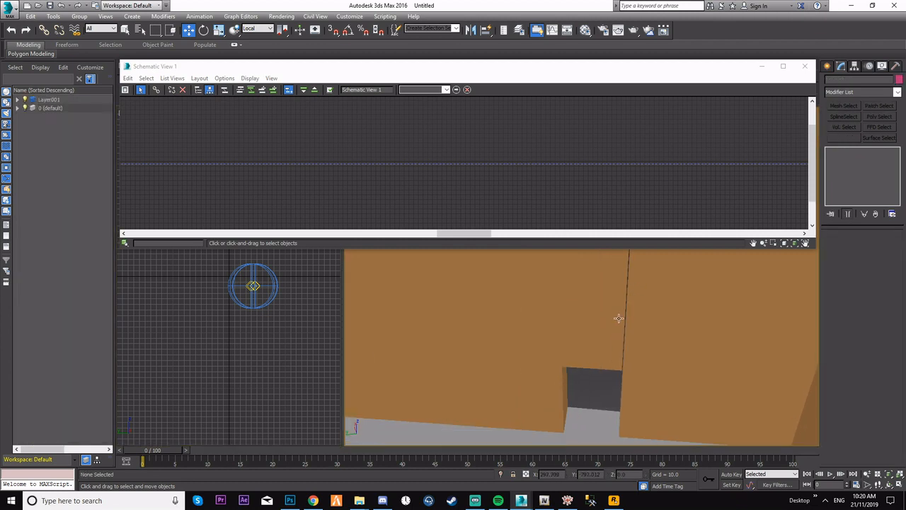
key(ctrl+z)
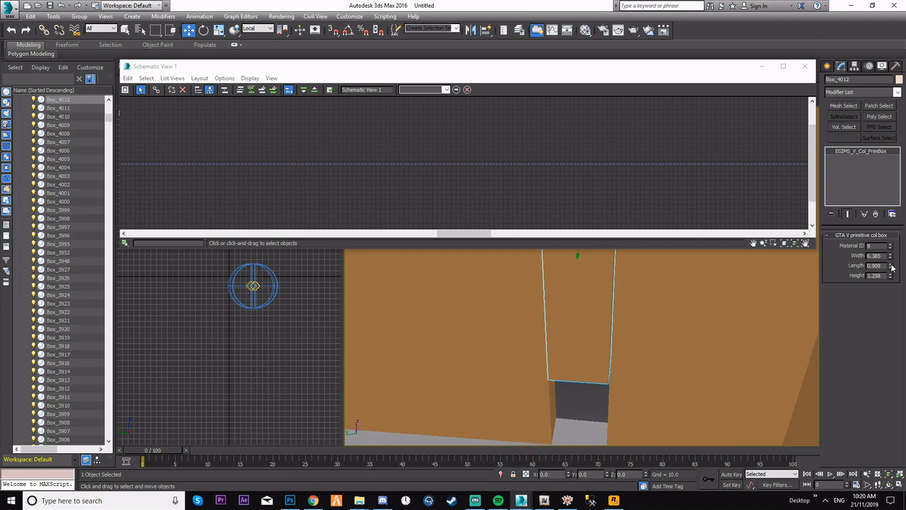
Set the height of the box above the doorway to 1.358 and undo a trial deletion of it.
click(891, 265)
click(891, 268)
click(890, 255)
click(890, 257)
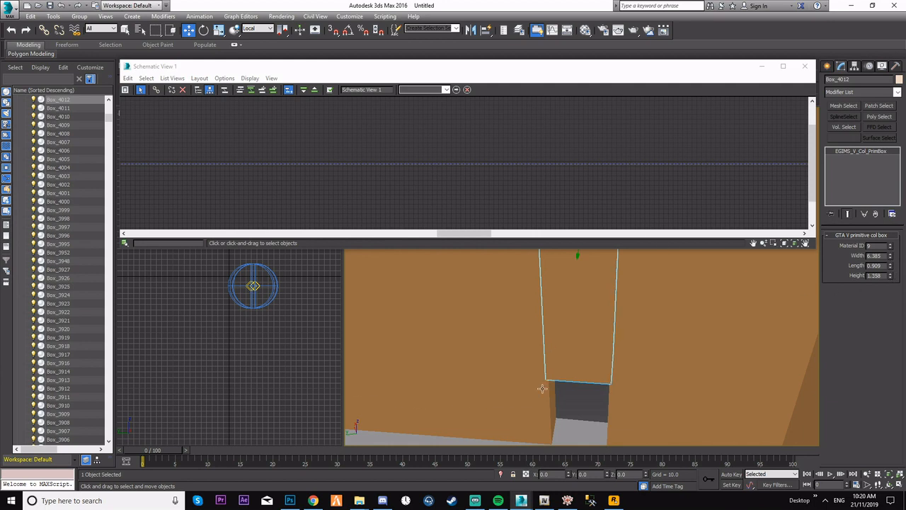
key(Delete)
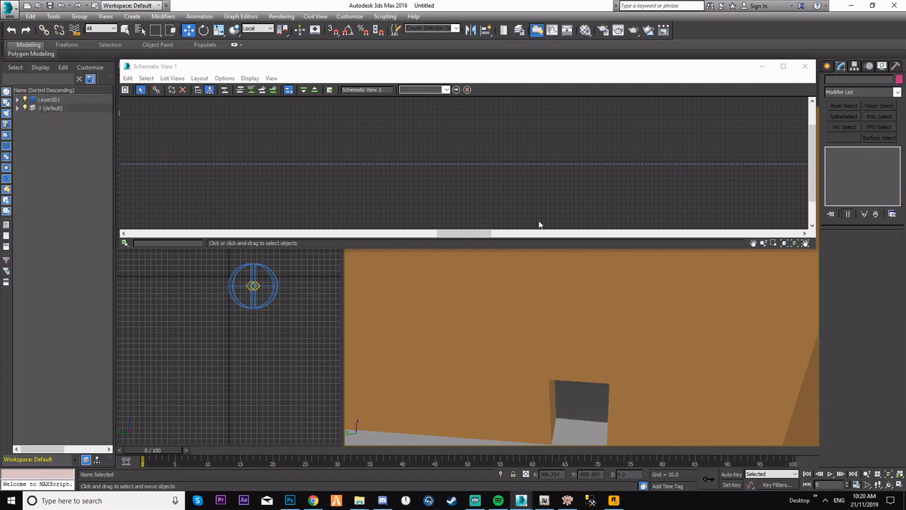
key(ctrl+z)
Locate Box_4012 in the Schematic View, move the Box_4012 and Box_0 nodes out of the row, and close the view.
drag(445, 235, 552, 233)
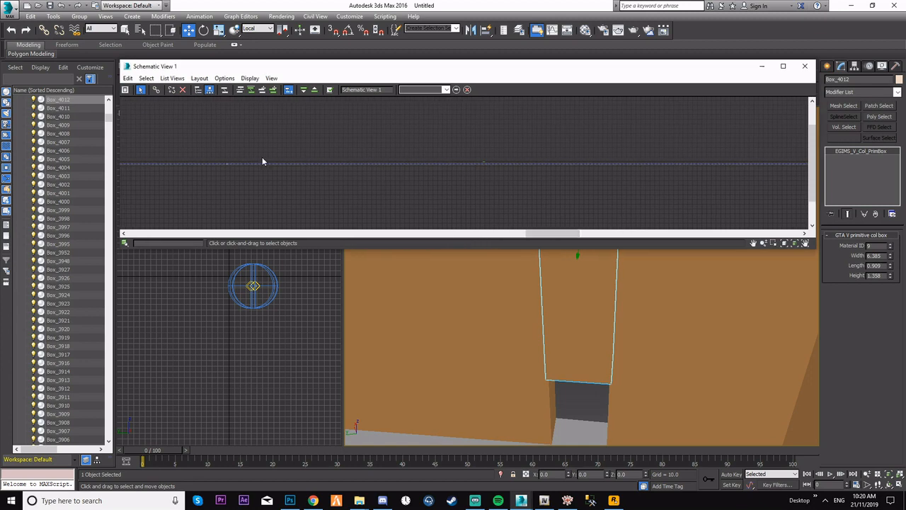
scroll(230, 164, up, 5)
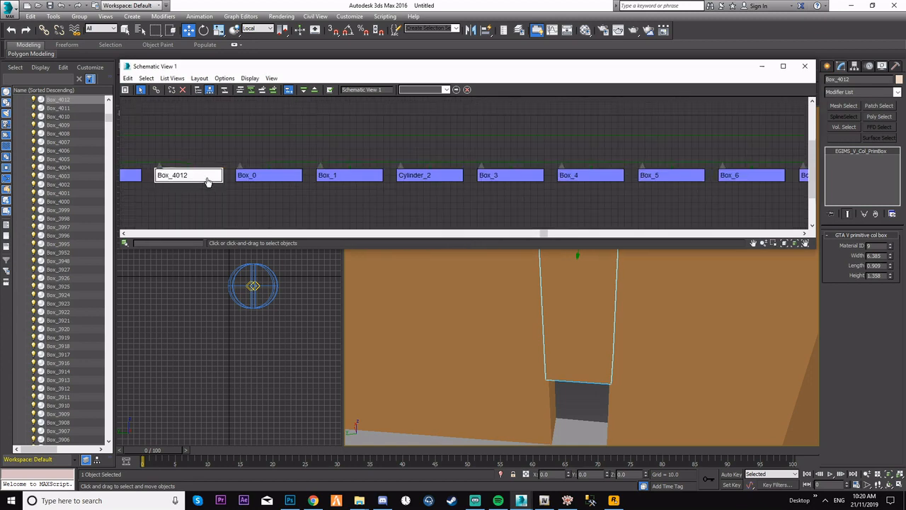
drag(207, 182, 204, 219)
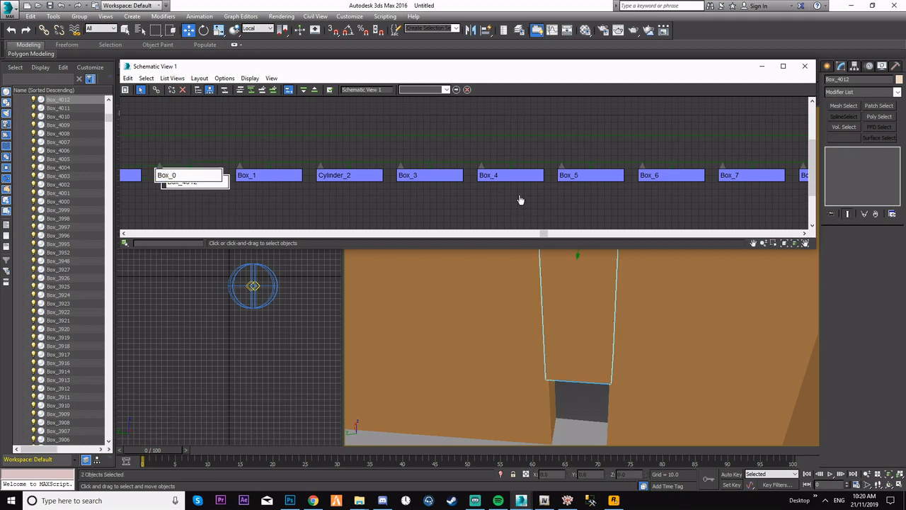
click(629, 300)
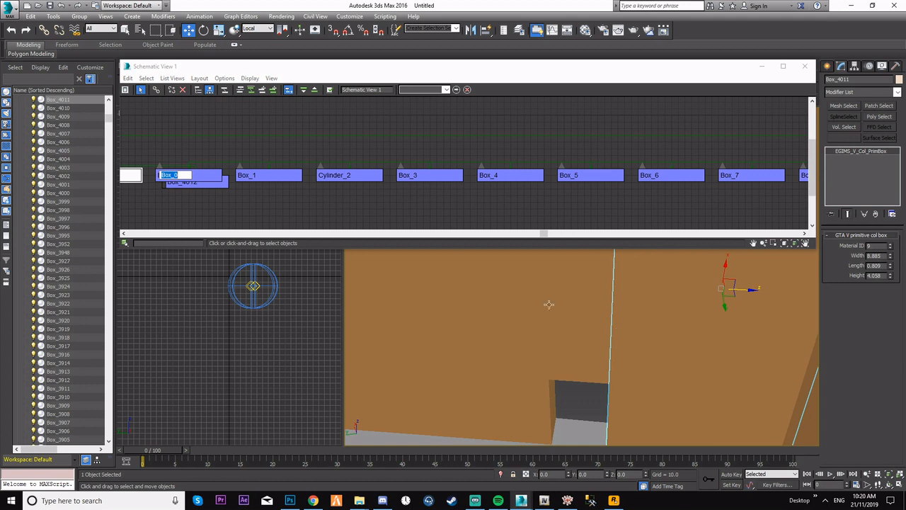
drag(208, 175, 305, 221)
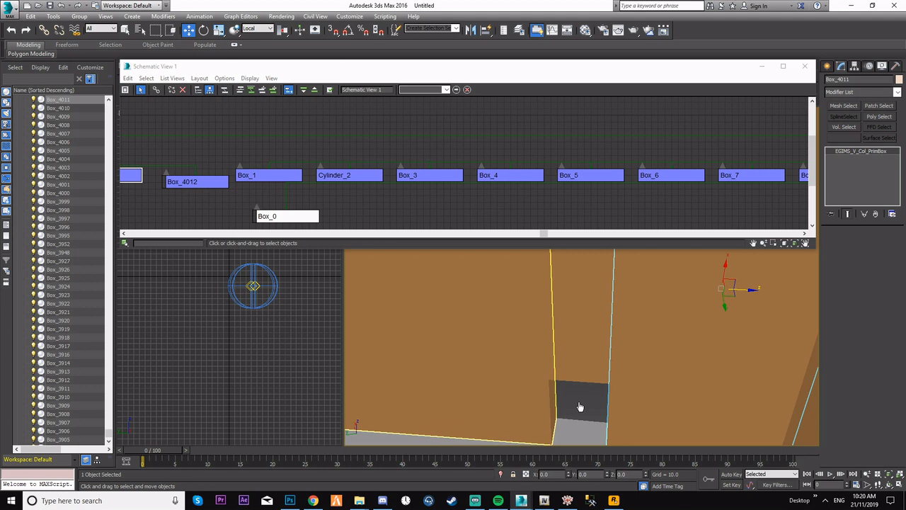
click(805, 68)
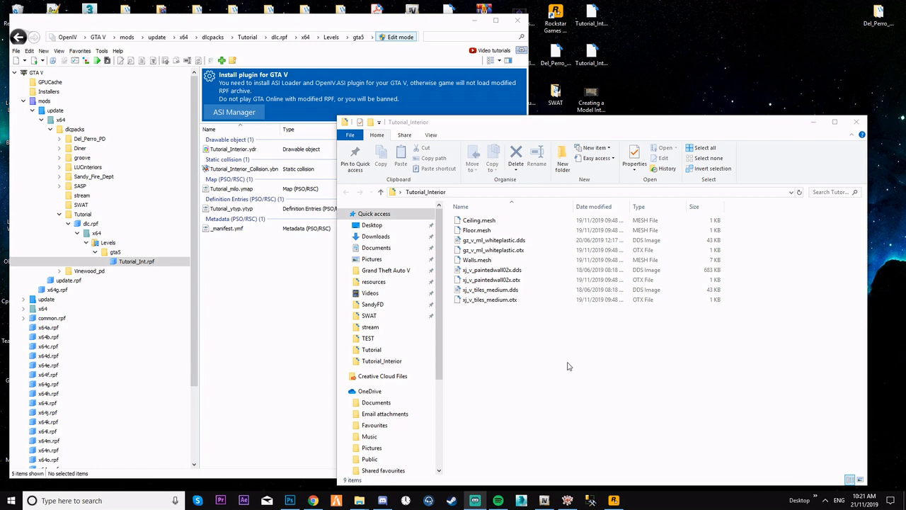
Switch to 3ds Max with a new empty scene.
click(522, 500)
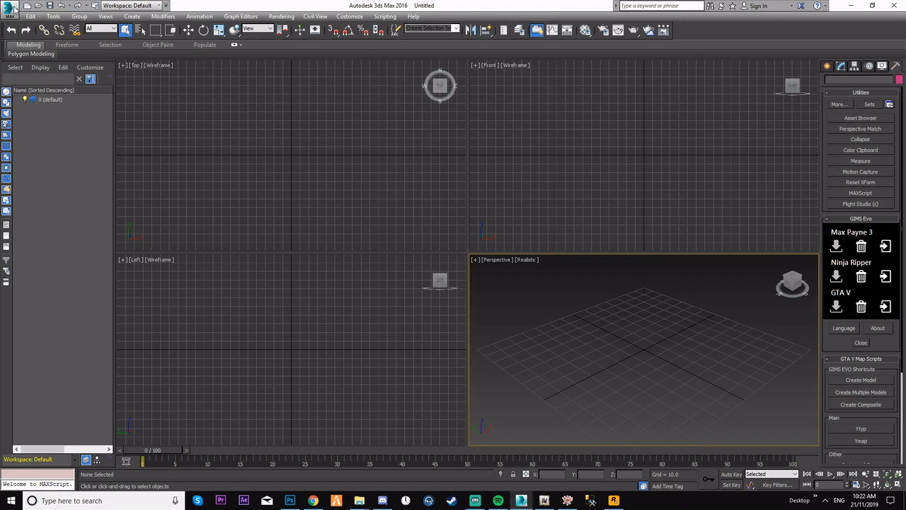
click(13, 7)
click(542, 319)
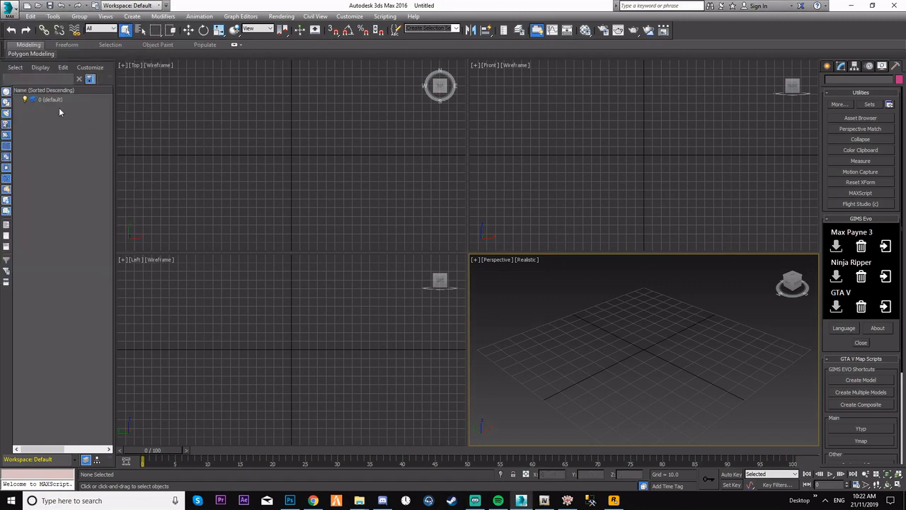
click(522, 500)
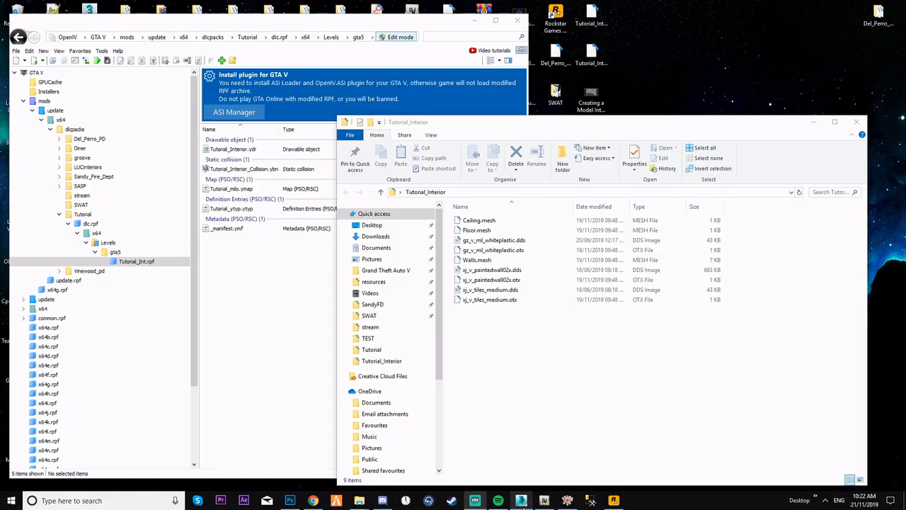
click(524, 502)
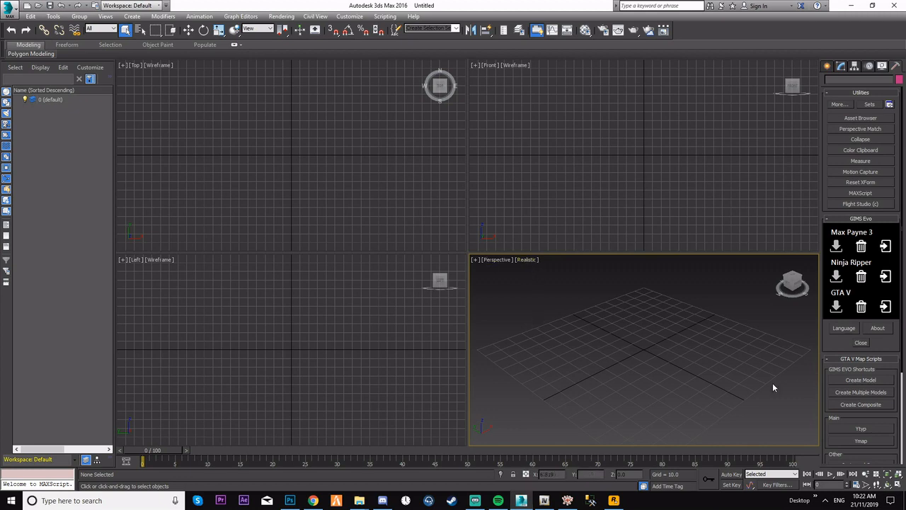
Import dt1_06_build1b_1.odr through the GTA V importer, using the Tutorial folder as the external textures directory.
click(40, 196)
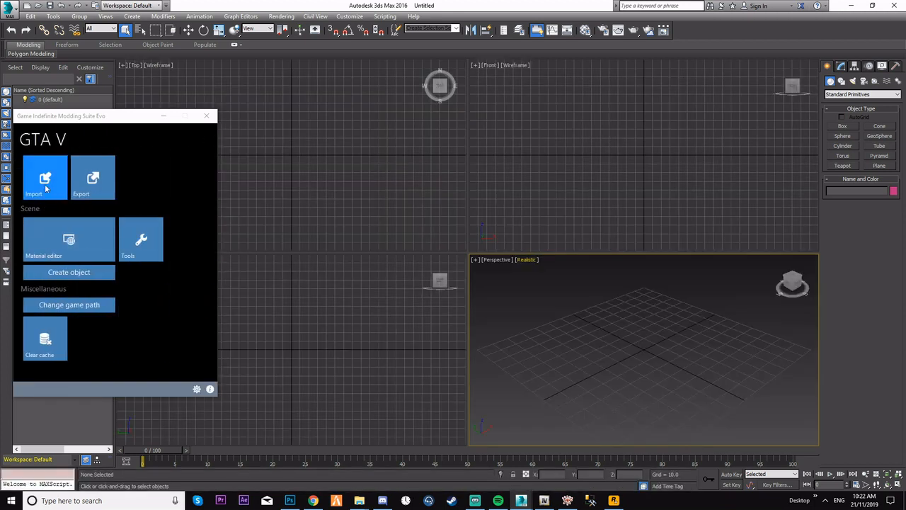
click(45, 184)
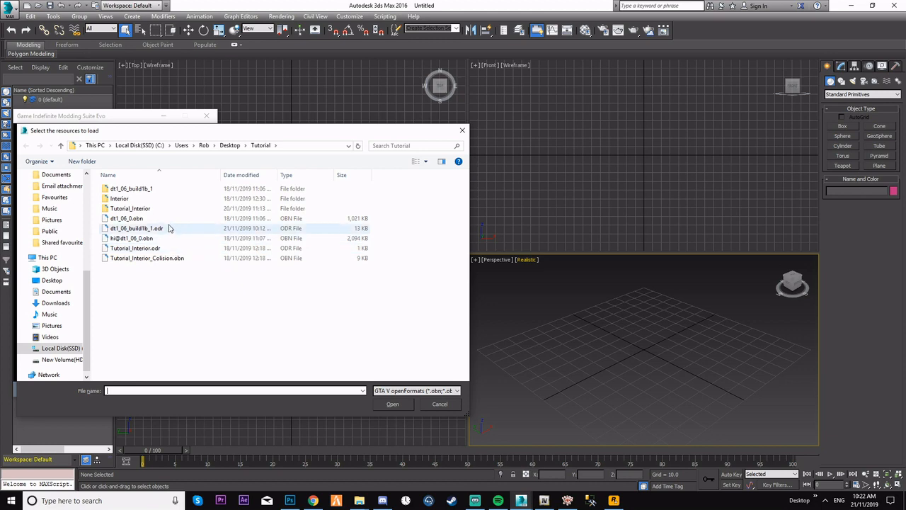
double_click(171, 227)
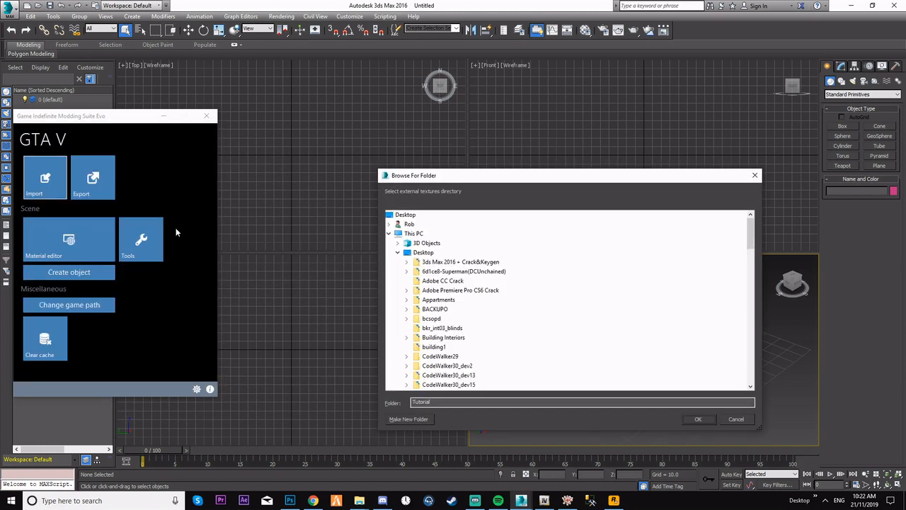
click(697, 420)
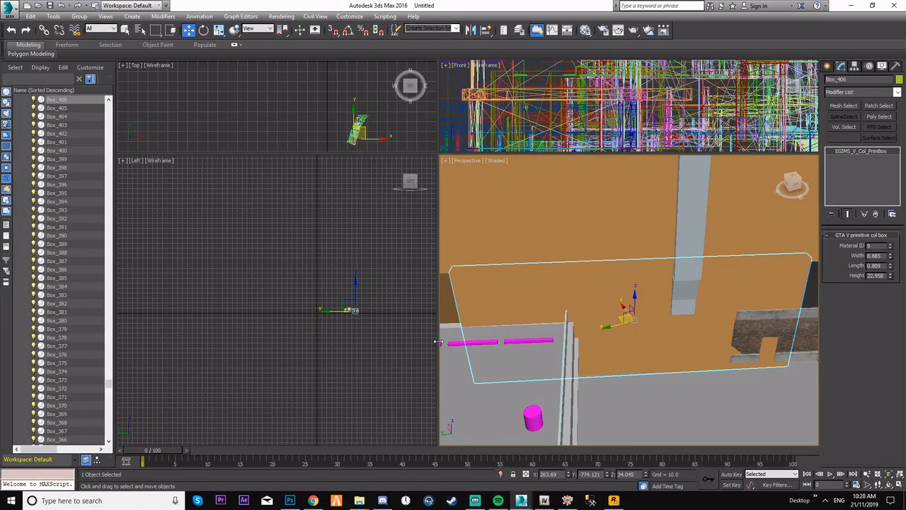
Enlarge the Perspective viewport and frame the wall collision box Box_406 beside the brick doorway.
drag(296, 321, 269, 321)
key(Up)
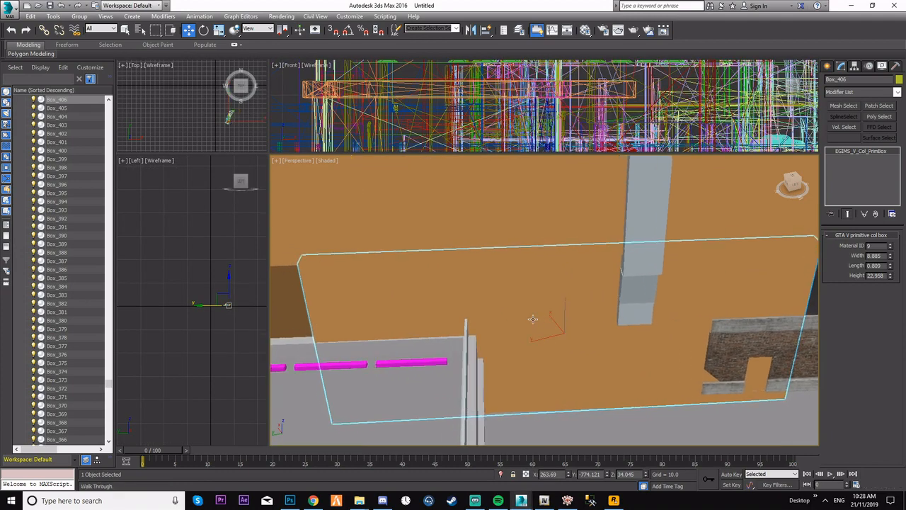
drag(532, 318, 553, 333)
right_click(553, 334)
mouse_move(544, 333)
middle_down()
mouse_move(535, 340)
mouse_move(558, 343)
middle_up()
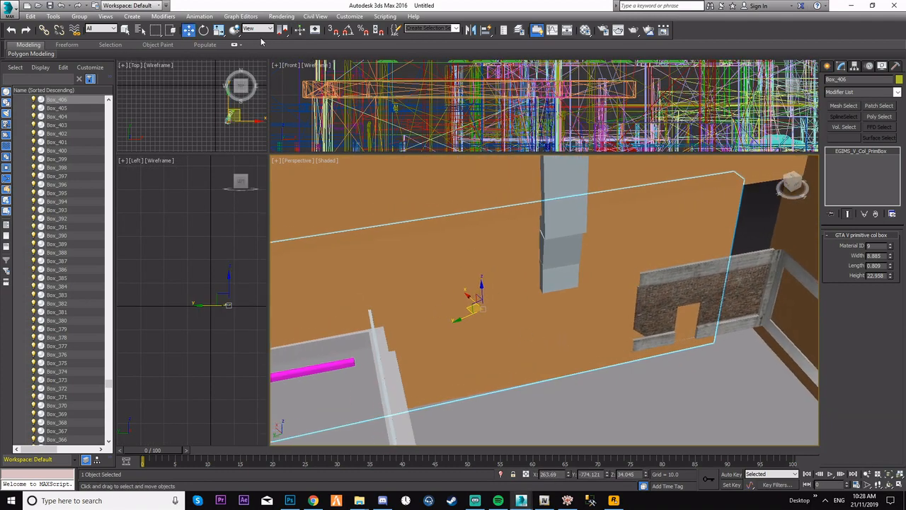
Set the reference coordinate system to Local and slide Box_406 along its Z axis off the brick doorway.
scroll(262, 33, down, 1)
scroll(261, 32, down, 1)
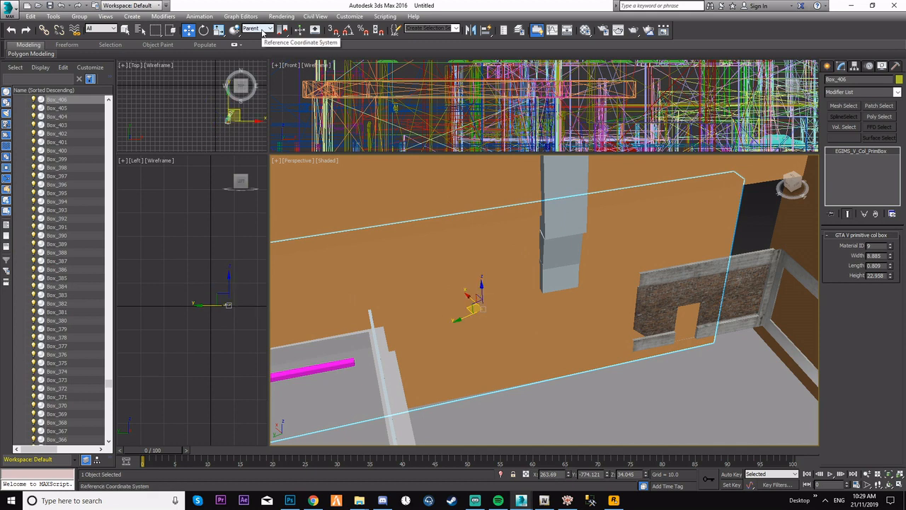
scroll(261, 33, down, 1)
middle_drag(594, 321, 609, 264)
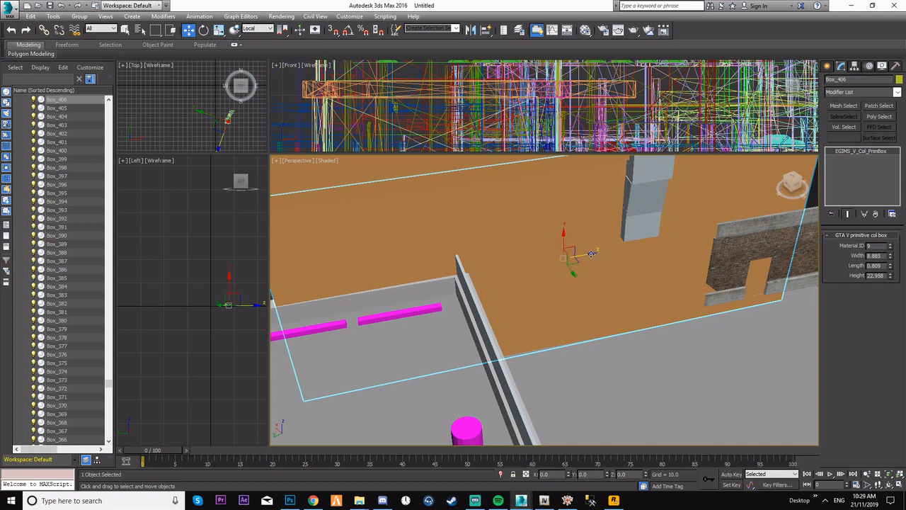
drag(591, 253, 539, 263)
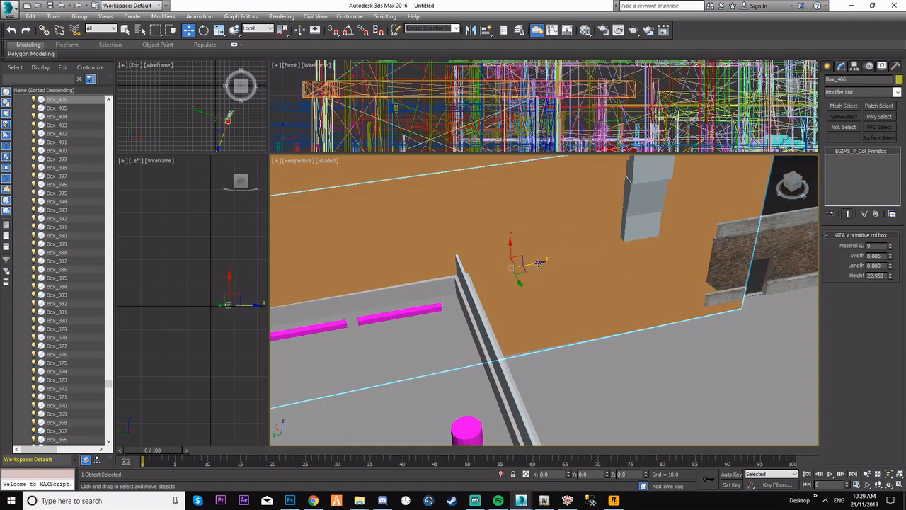
Increase Box_406's height to 23.558 and nudge it along its local Z axis so its edge lines up with the doorway.
middle_drag(539, 263, 721, 257)
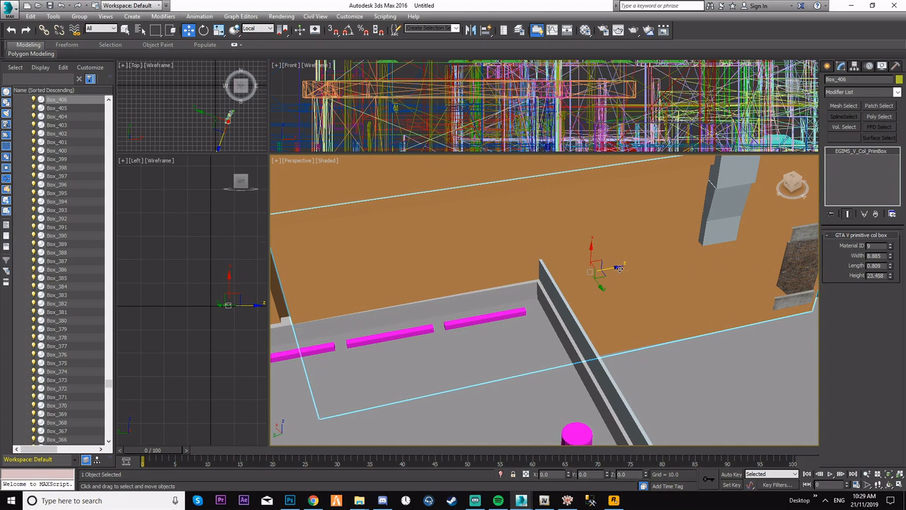
drag(617, 266, 611, 267)
alt+middle_drag(457, 288, 464, 326)
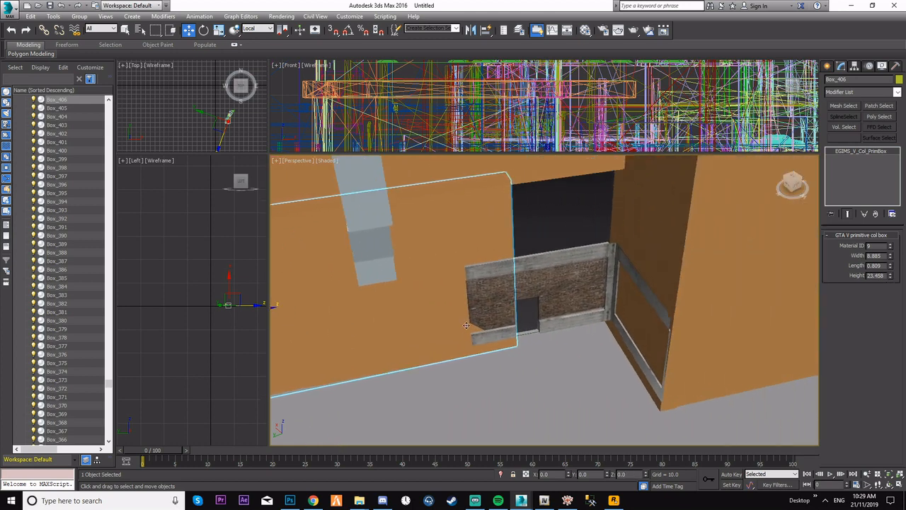
scroll(470, 322, up, 5)
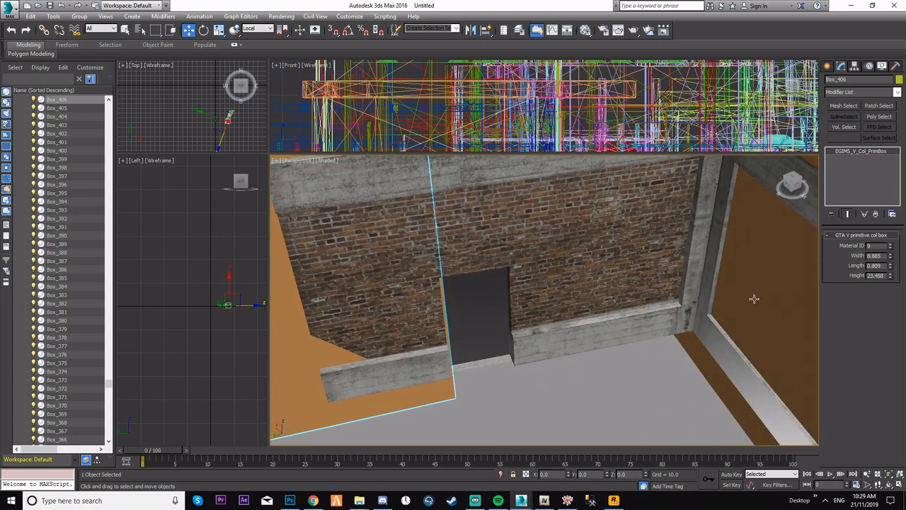
scroll(453, 329, down, 5)
middle_drag(382, 326, 630, 317)
middle_drag(462, 318, 677, 281)
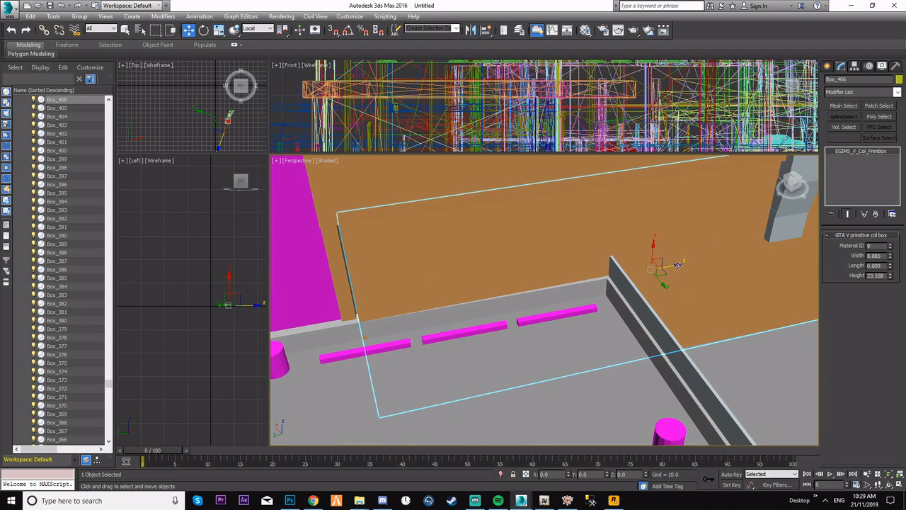
drag(678, 264, 677, 265)
Clone Box_406 as a single copy along its local Z axis, placing it past the doorway over the brick wall.
scroll(536, 313, up, 6)
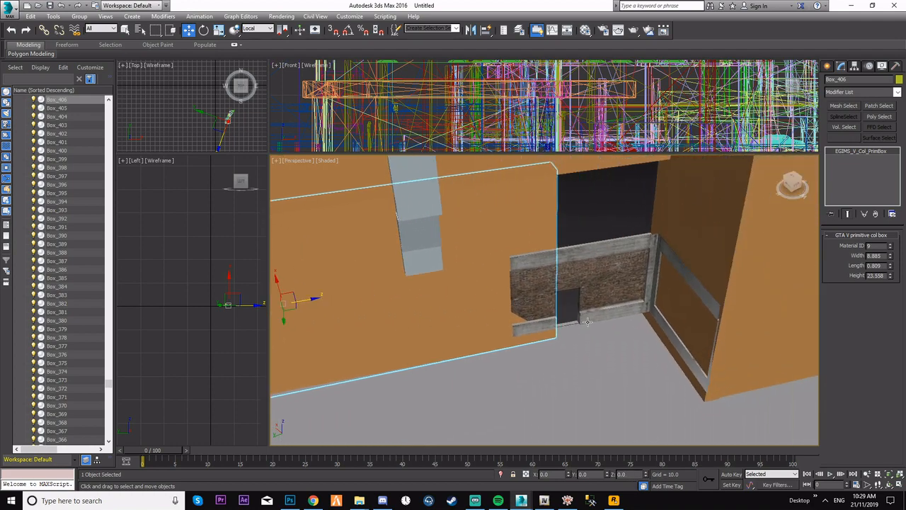
middle_drag(549, 306, 523, 316)
key(Up)
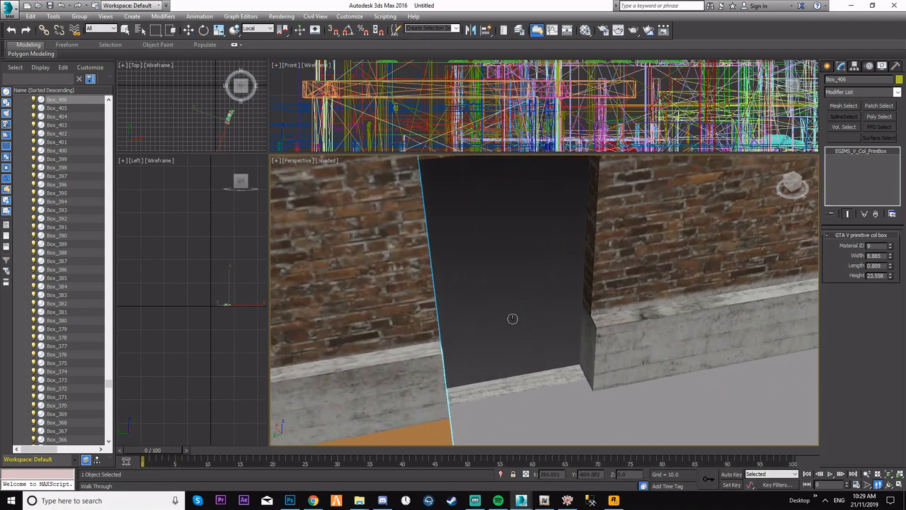
drag(512, 318, 482, 319)
key(Down)
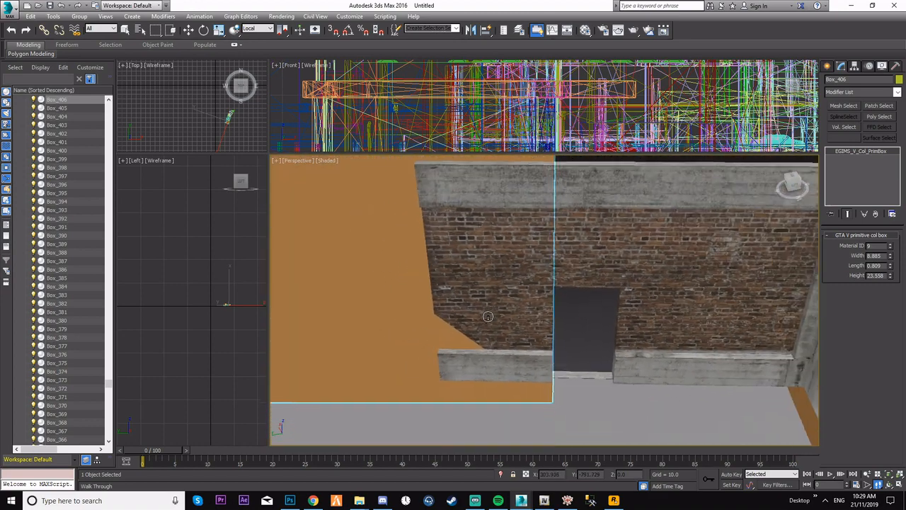
key(Escape)
scroll(410, 277, down, 5)
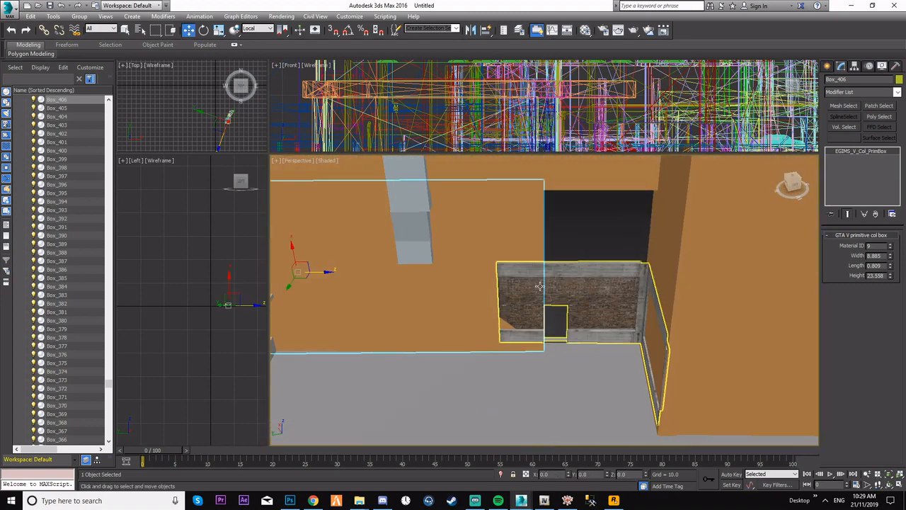
shift+drag(410, 276, 638, 273)
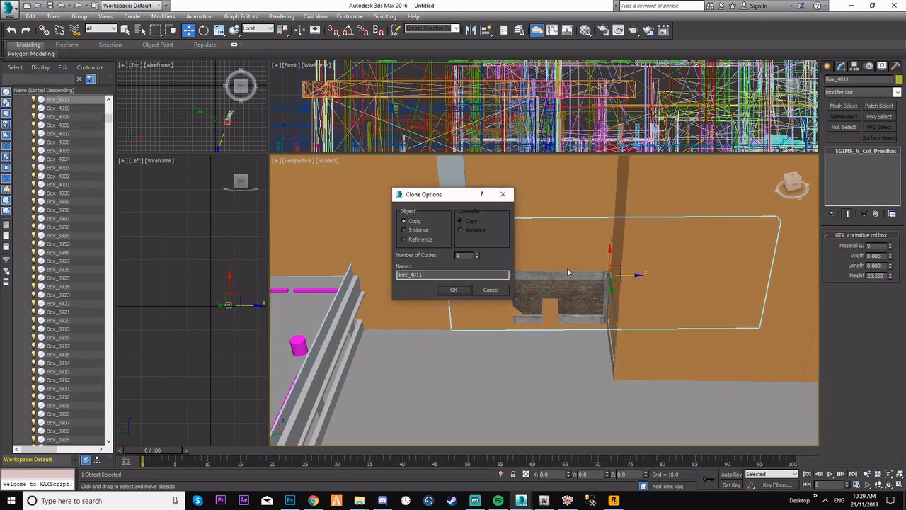
click(455, 290)
Reduce the cloned wall box's height to 6.258 so it clears the doorway.
drag(890, 280, 892, 281)
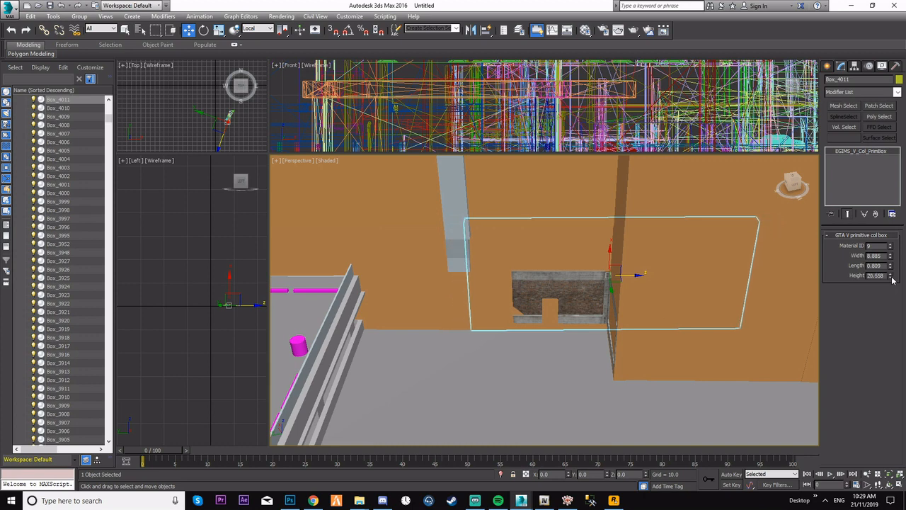
drag(892, 280, 891, 280)
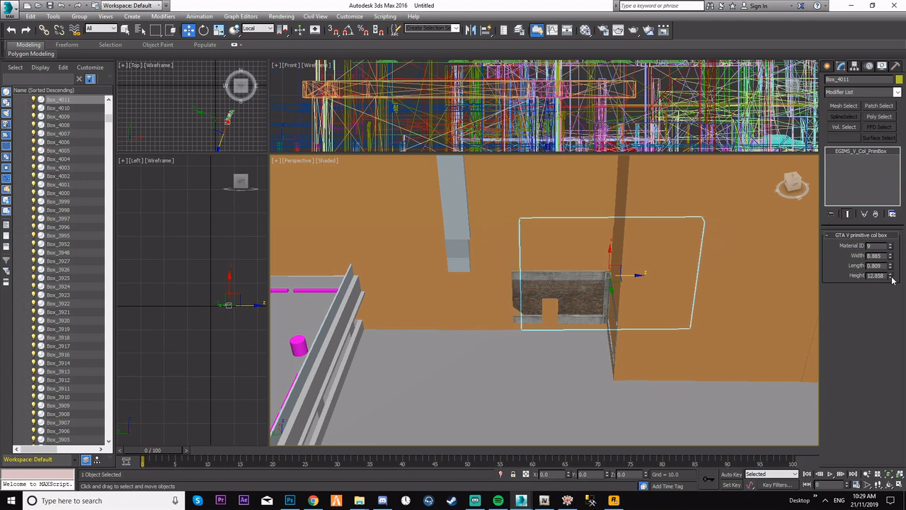
scroll(639, 324, up, 4)
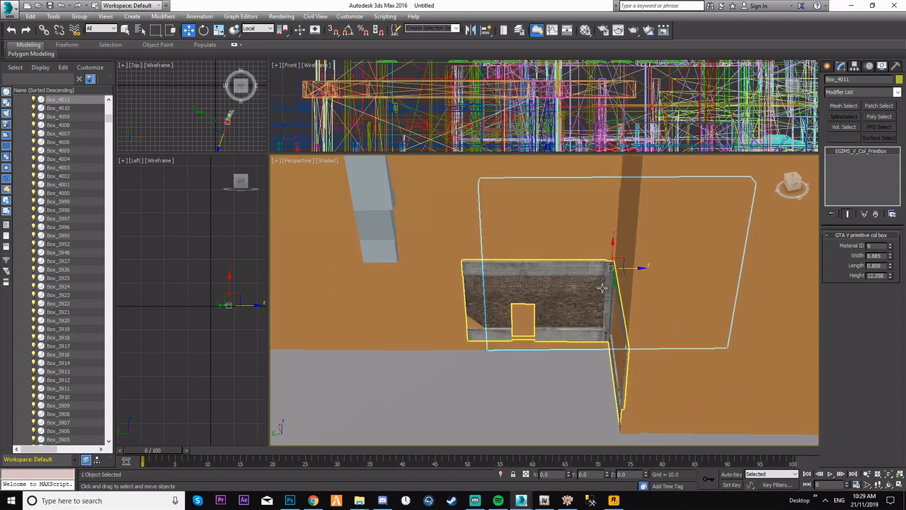
middle_drag(639, 323, 640, 326)
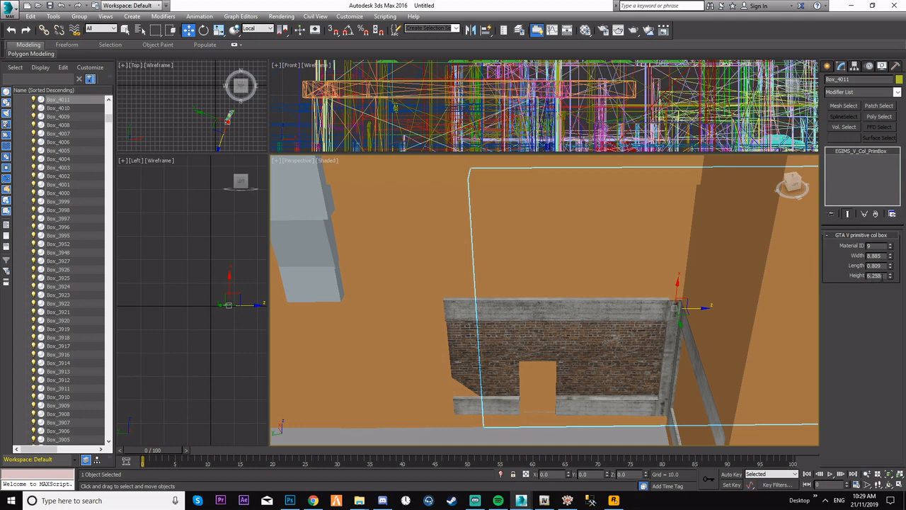
text(5.258)
key(Return)
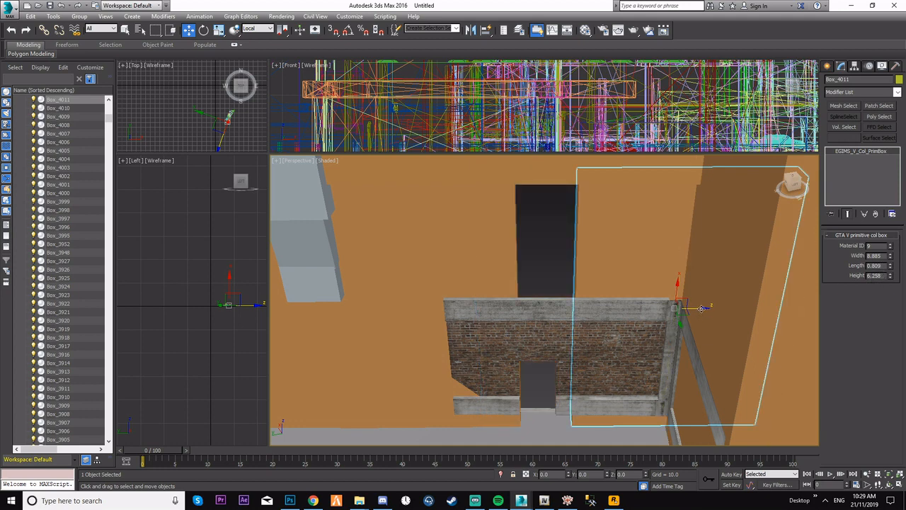
Set Box_4011's height to 4.258 and slide it along its local Z axis to the doorway's open edge.
drag(700, 308, 681, 308)
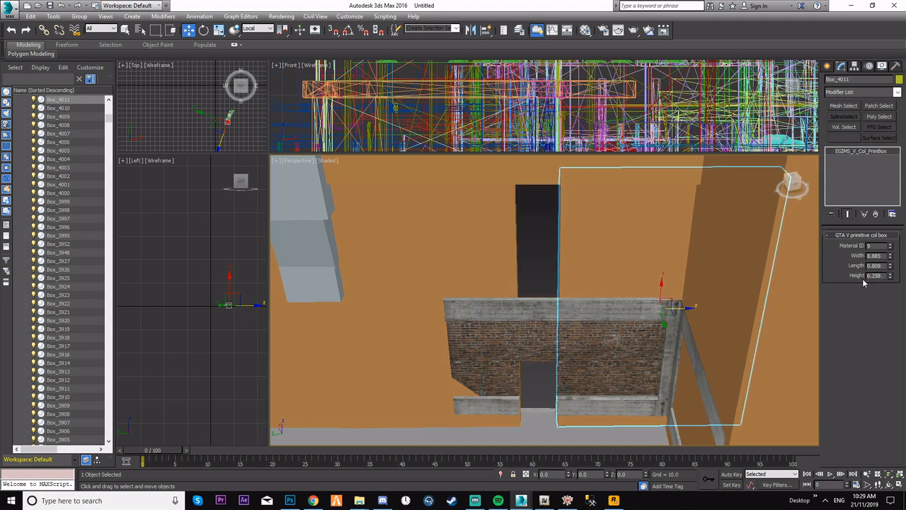
key(Return)
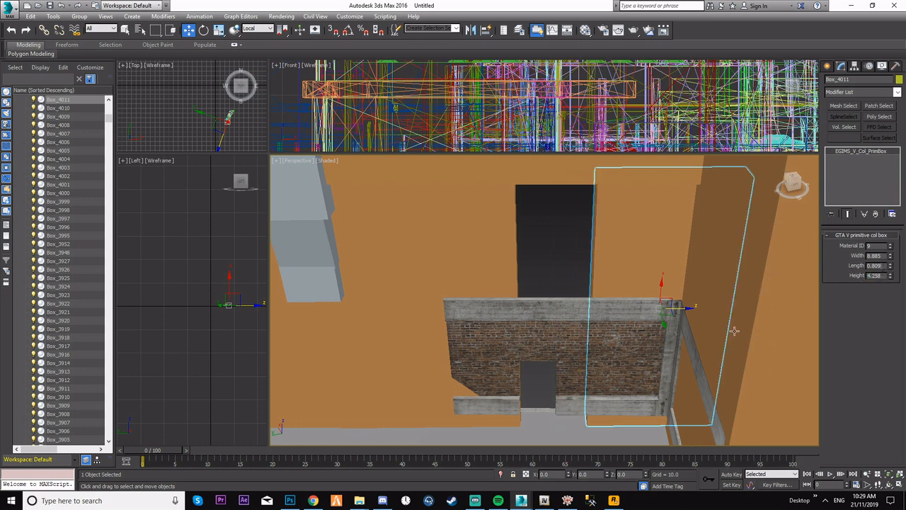
drag(687, 308, 656, 307)
Thin Box_4011 by setting its length to 0.109, keeping the width at 8.885.
middle_drag(654, 308, 566, 315)
key(Up)
drag(601, 311, 445, 299)
key(Escape)
mouse_move(452, 314)
middle_down()
mouse_move(428, 324)
mouse_move(435, 312)
middle_up()
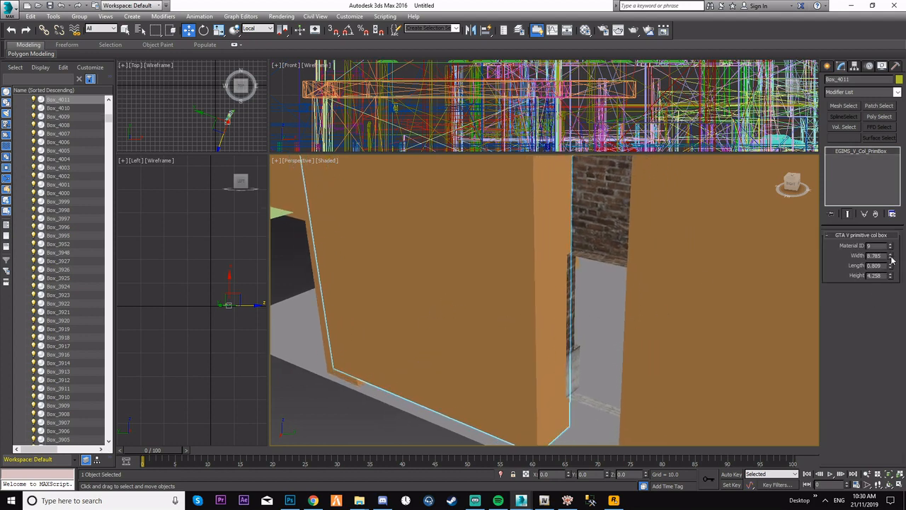
drag(890, 268, 890, 269)
click(890, 263)
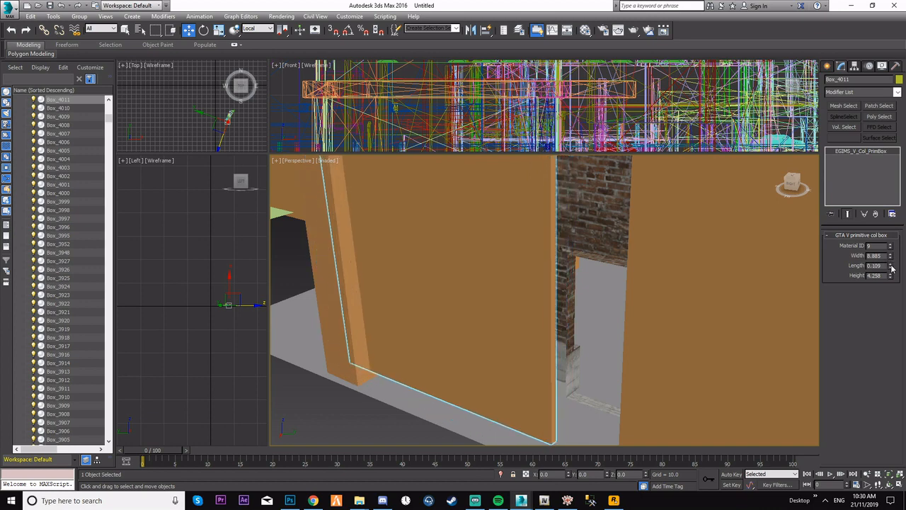
Move Box_4011 along its local Y axis toward the brick doorway wall.
key(Up)
drag(612, 310, 578, 352)
key(Down)
key(Up)
key(Down)
key(Up)
key(Up)
key(Down)
key(Left)
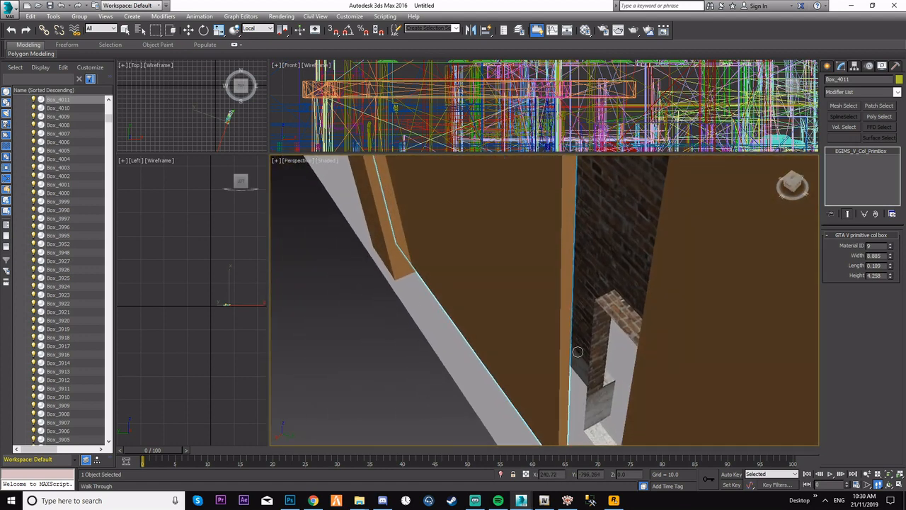
drag(556, 306, 537, 322)
alt+middle_drag(537, 321, 536, 311)
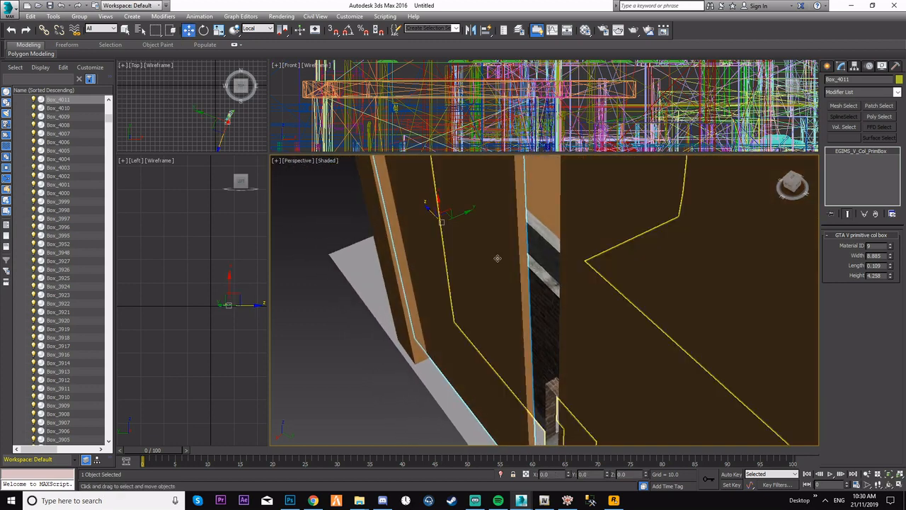
drag(465, 214, 491, 212)
Shift Box_4011 along its local Z axis by about -0.037 to align it with the doorway edge.
key(Up)
drag(514, 293, 556, 285)
right_click(556, 285)
middle_drag(503, 310, 415, 218)
drag(320, 170, 323, 171)
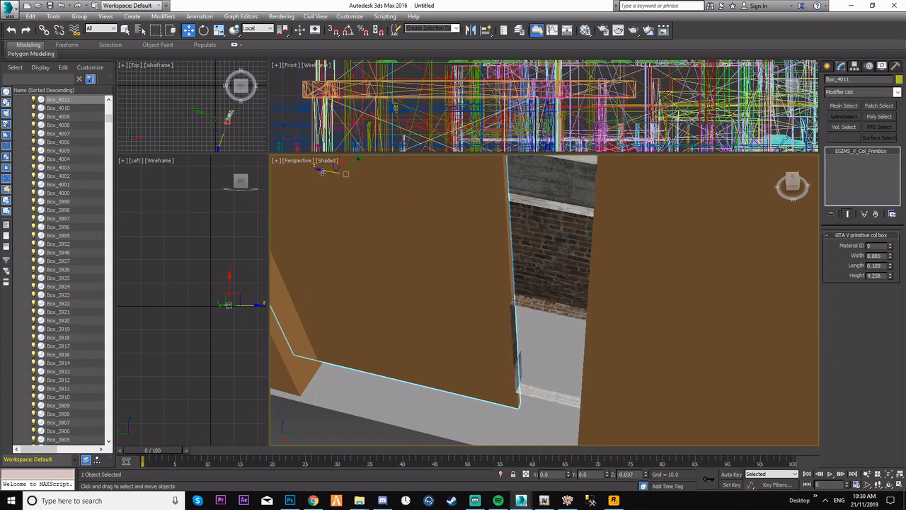
Set Box_406's length to 0.109 and move it along its local Y axis toward the brick doorway wall.
alt+middle_drag(451, 256, 504, 262)
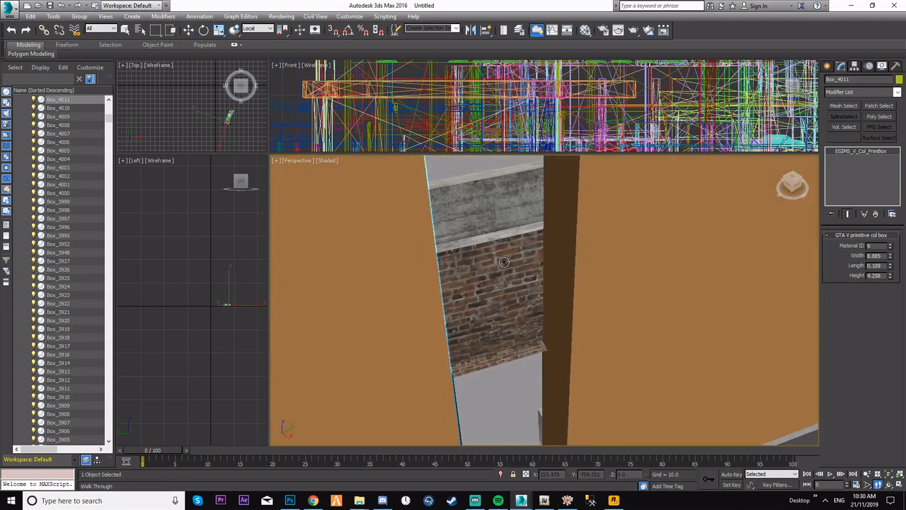
click(749, 290)
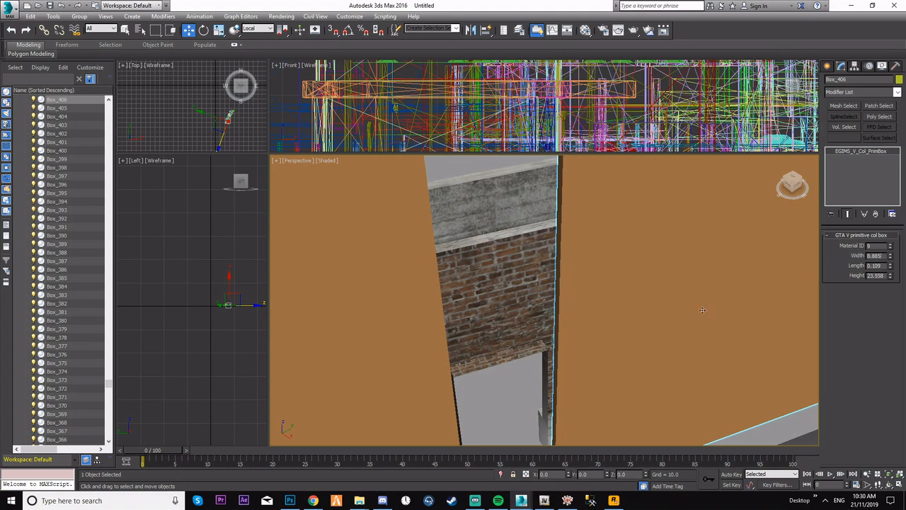
key(Up)
drag(702, 310, 603, 309)
key(Down)
right_click(603, 309)
middle_drag(569, 262, 597, 206)
drag(586, 166, 578, 167)
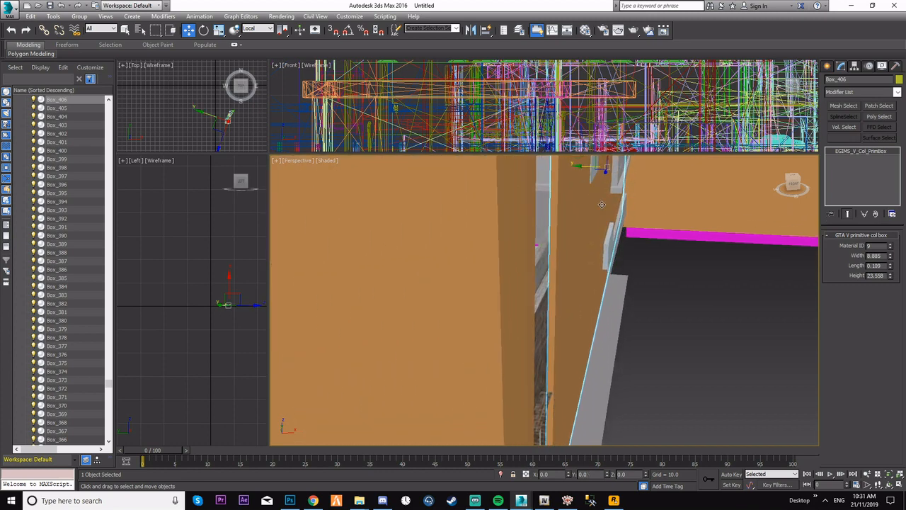
Select Box_4011 again and nudge it about -0.01 along its local Z axis beside the doorway.
middle_drag(602, 204, 583, 170)
key(Up)
drag(595, 269, 451, 295)
key(Up)
key(Right)
right_click(451, 295)
click(453, 286)
middle_drag(453, 287, 475, 299)
key(Up)
key(Down)
drag(475, 300, 465, 291)
right_click(465, 291)
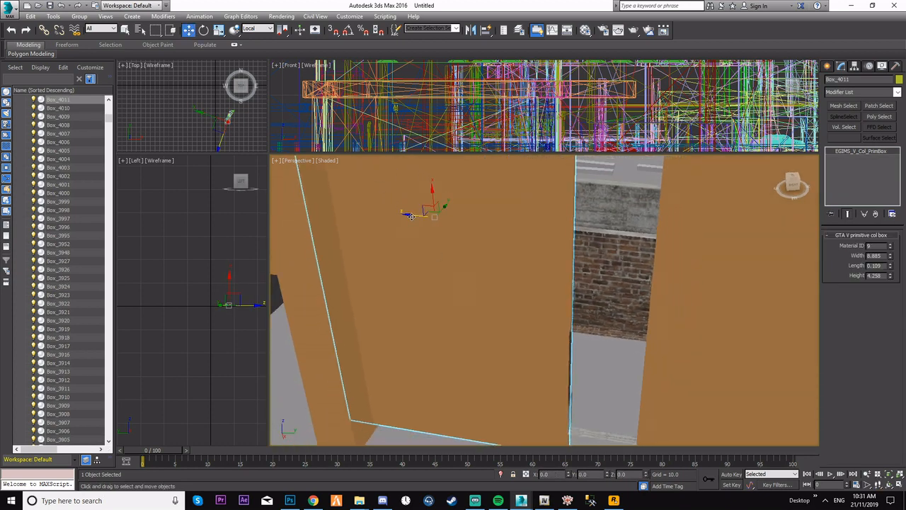
drag(411, 216, 412, 216)
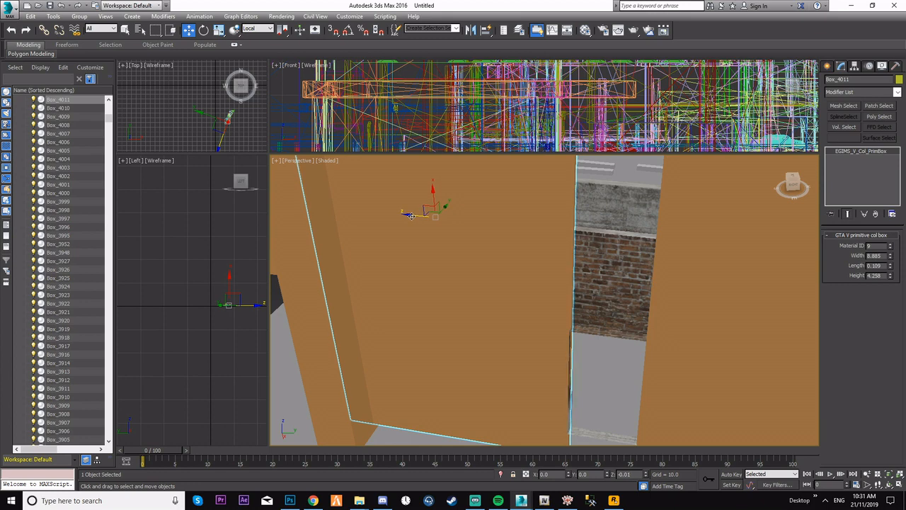
Fine-tune Box_4011's local Z position against the door jamb.
click(609, 387)
key(Up)
drag(609, 386, 601, 340)
key(w)
click(510, 297)
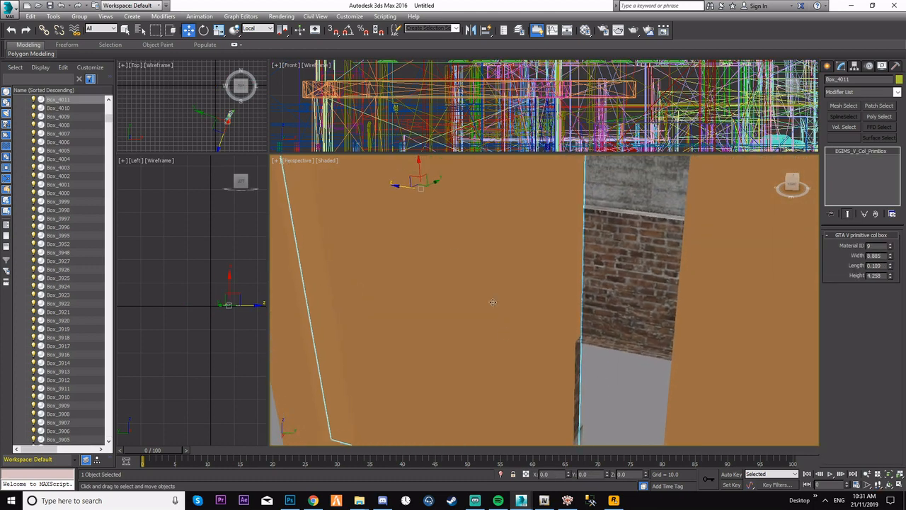
drag(396, 186, 396, 186)
click(630, 378)
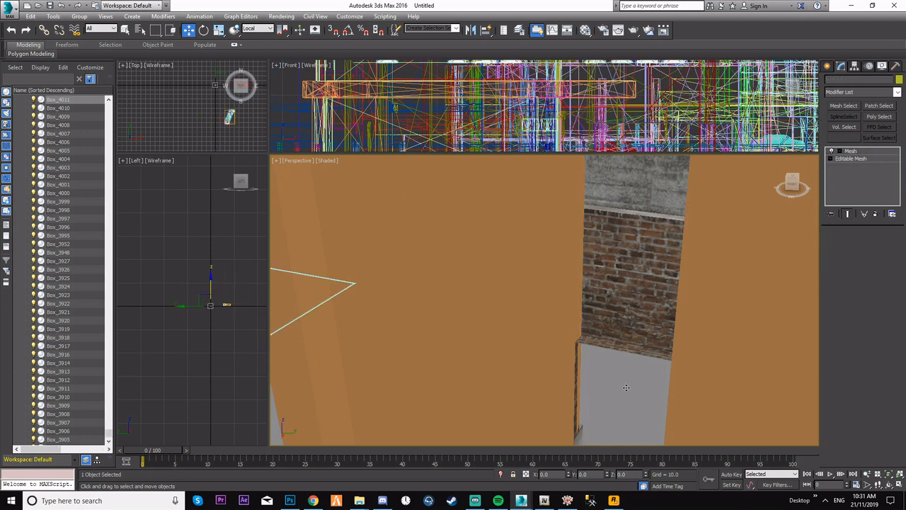
key(Up)
drag(592, 338, 505, 334)
key(Down)
key(Right)
key(Up)
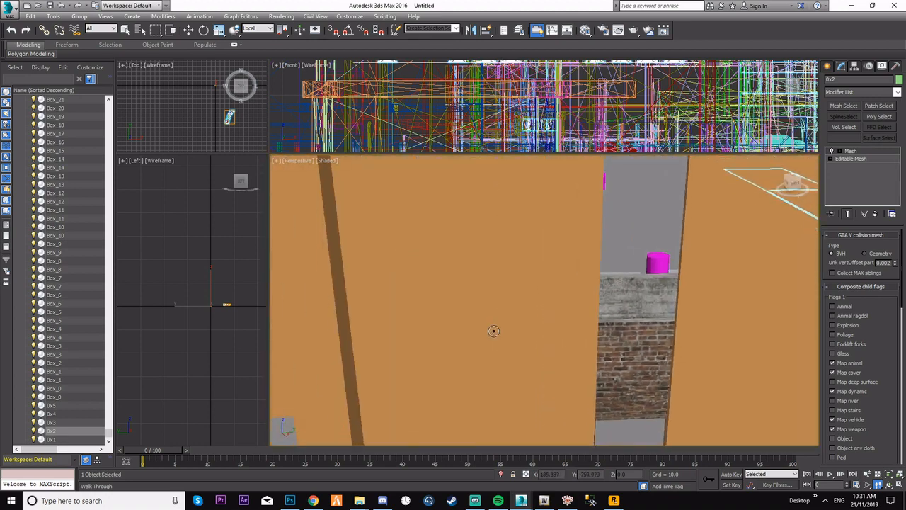
key(ctrl+z)
key(Escape)
Clone Box_4011 as a single copy across the doorway and resize the copy to height 1.258 and width 3.385.
middle_drag(466, 294, 471, 305)
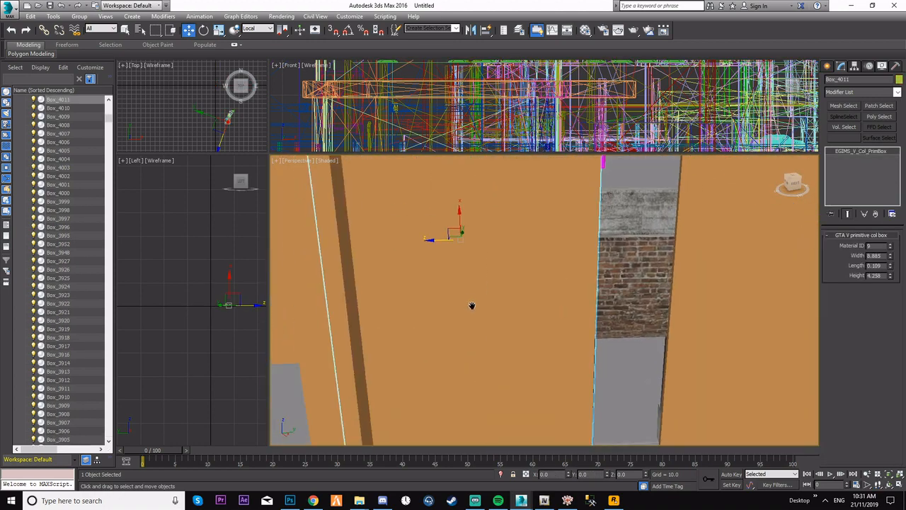
mouse_move(429, 239)
shift+mouse_down()
mouse_move(599, 236)
mouse_move(606, 245)
shift+mouse_up()
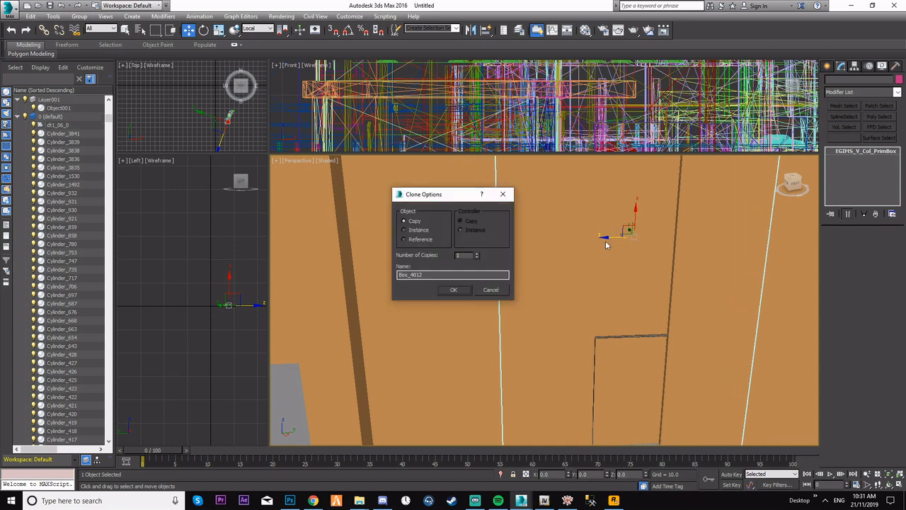
click(454, 290)
drag(890, 279, 890, 279)
drag(891, 279, 893, 262)
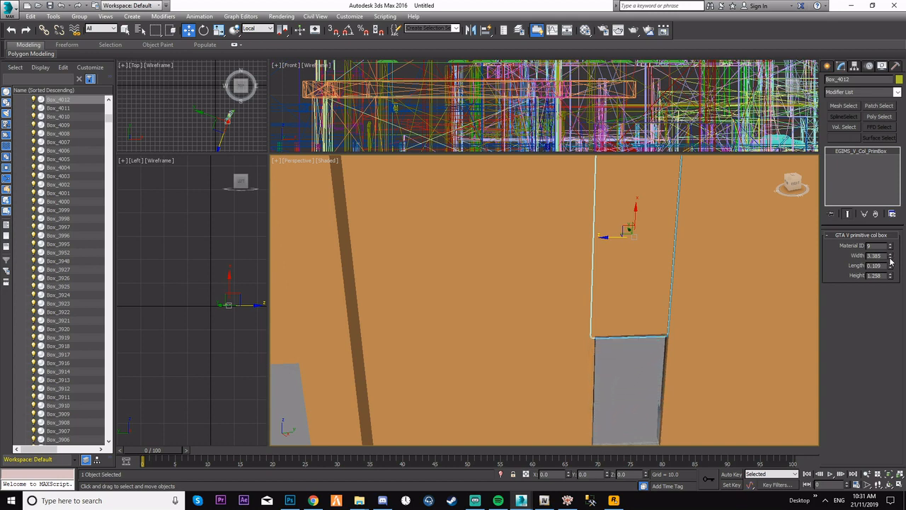
Set Box_4012's width to 6.085 and raise it along its local X axis to fill the wall gap above the doorway.
mouse_move(727, 302)
middle_down()
mouse_move(716, 344)
mouse_move(730, 303)
middle_up()
key(Up)
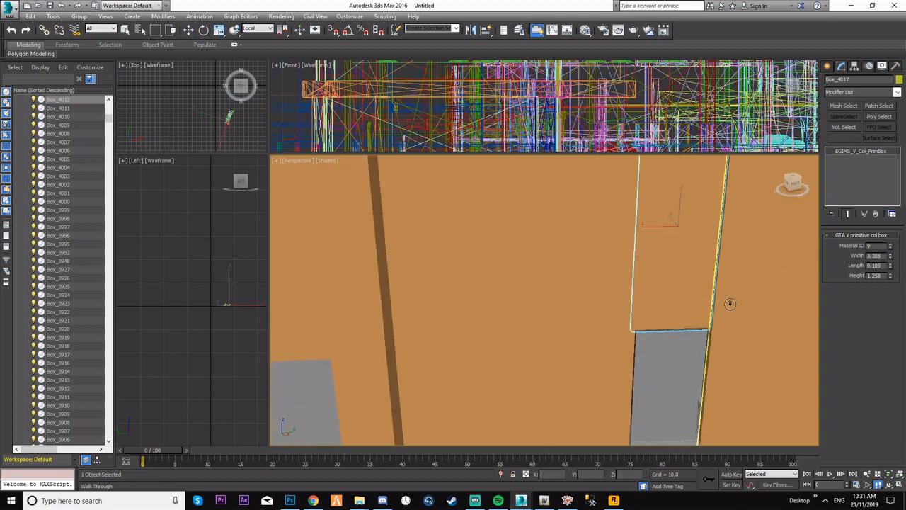
drag(730, 303, 679, 287)
key(Up)
key(Down)
key(Up)
key(Down)
key(Down)
right_click(677, 287)
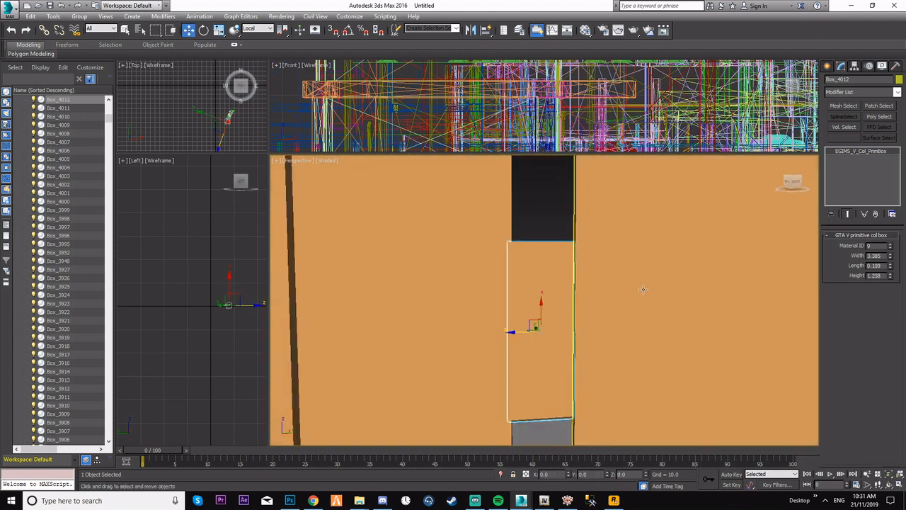
middle_drag(589, 241, 642, 289)
middle_drag(579, 330, 582, 334)
drag(580, 357, 594, 305)
middle_drag(633, 320, 641, 305)
key(Up)
key(Up)
drag(657, 296, 655, 335)
key(Down)
key(Up)
key(Down)
right_click(656, 335)
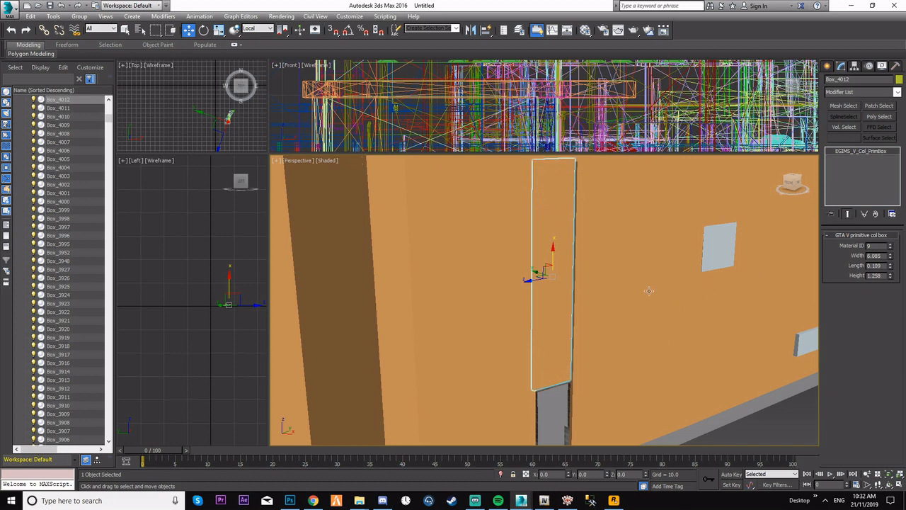
Set Box_4012's height to 1.358 and move it about -0.086 along its local Y axis above the doorway.
middle_drag(638, 285, 627, 285)
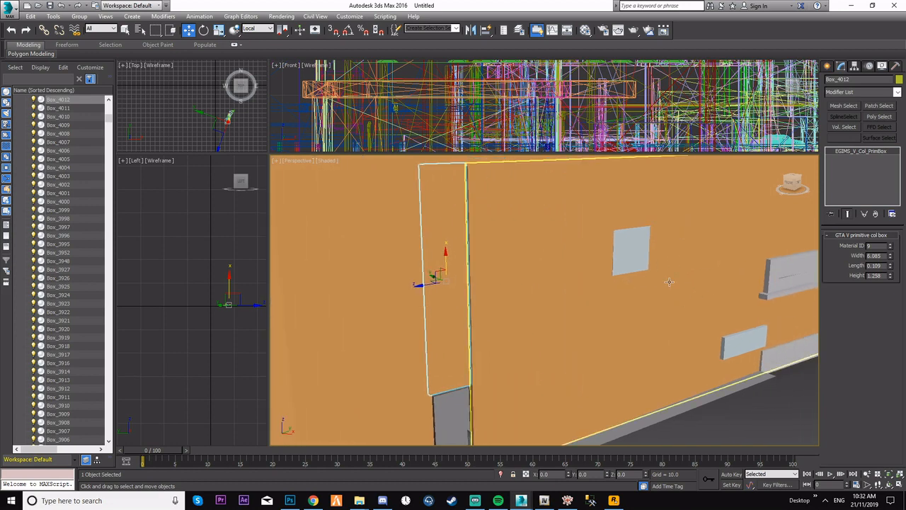
click(890, 273)
middle_drag(659, 295, 671, 297)
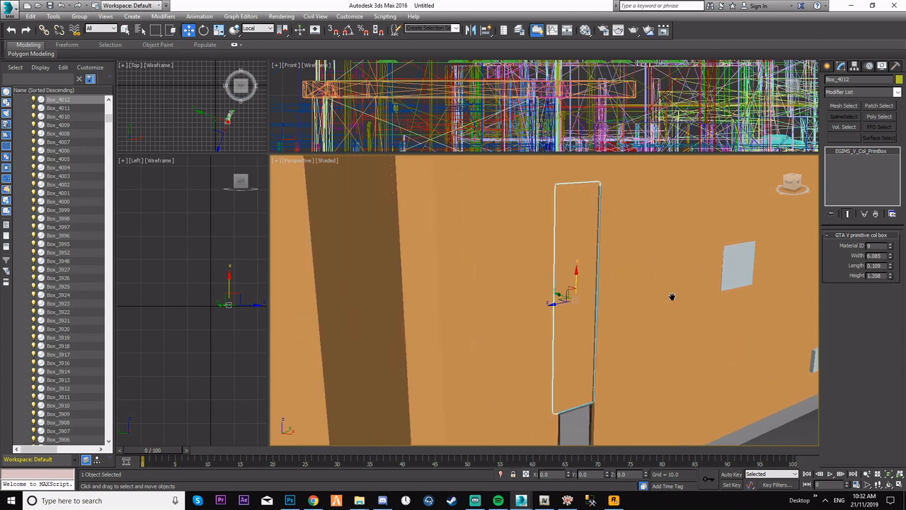
key(Up)
drag(672, 297, 656, 318)
right_click(656, 317)
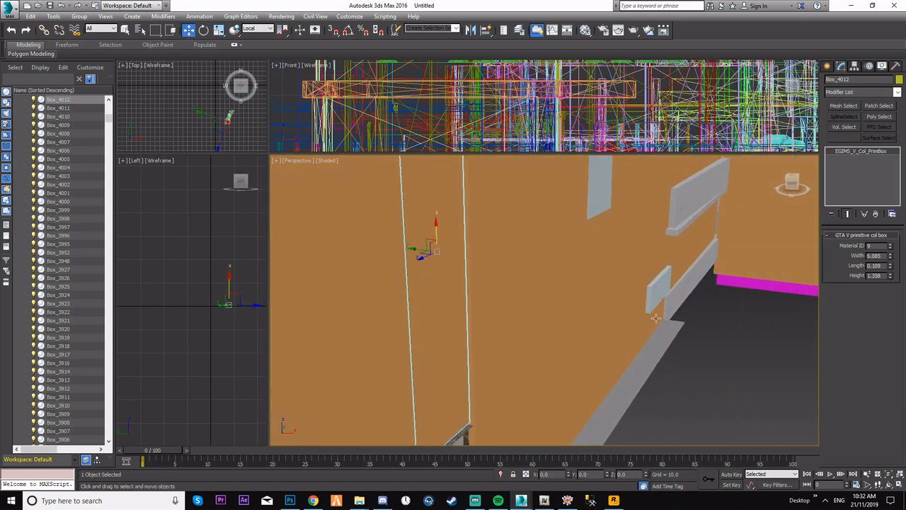
mouse_move(494, 306)
middle_down()
mouse_move(516, 300)
mouse_move(507, 303)
middle_up()
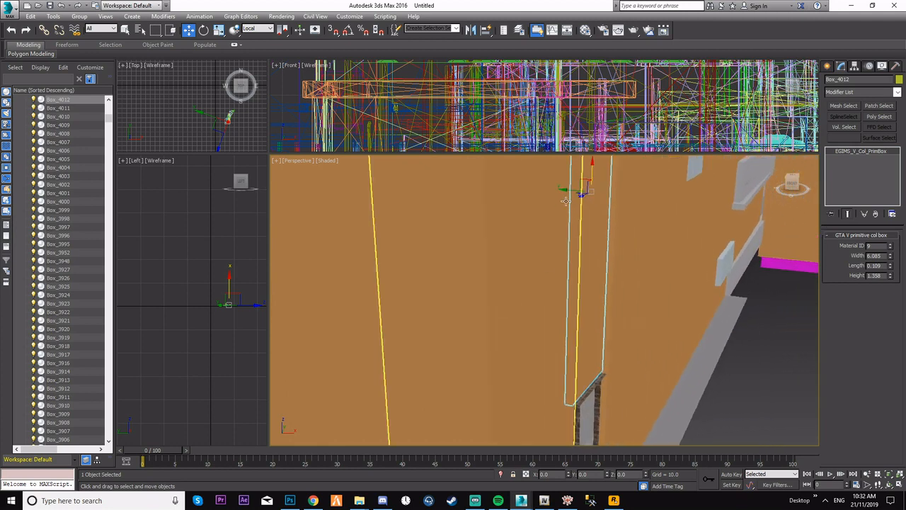
drag(565, 201, 570, 191)
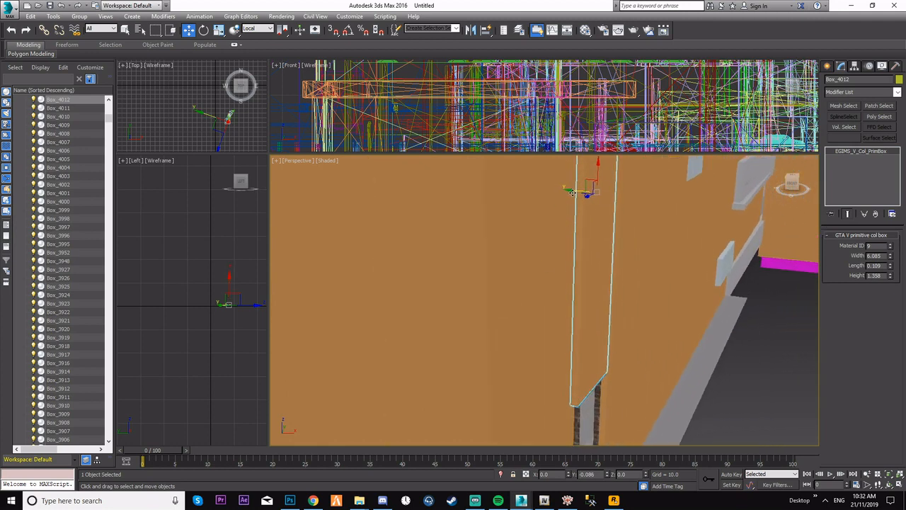
Reselect Box_4011 and nudge it along its local Z axis toward the doorway edge.
key(Up)
drag(602, 238, 516, 309)
key(Down)
key(Up)
key(Down)
right_click(516, 308)
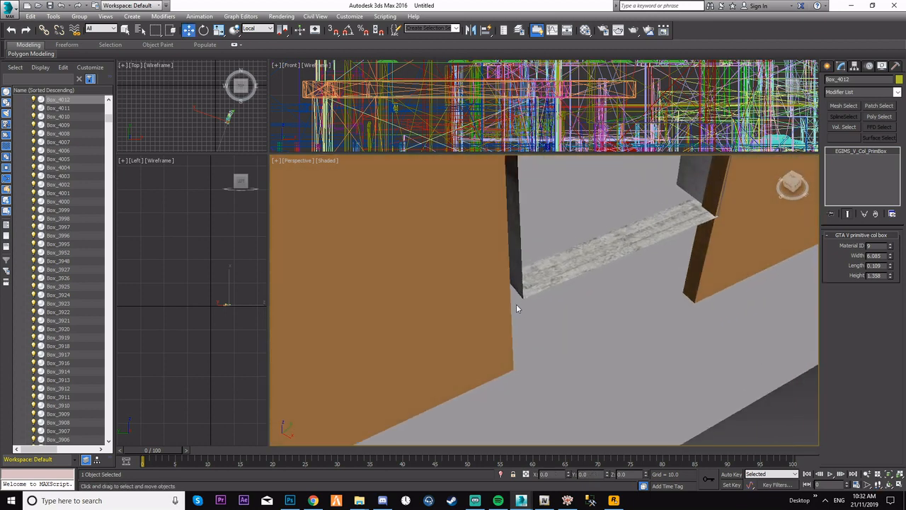
key(ctrl+z)
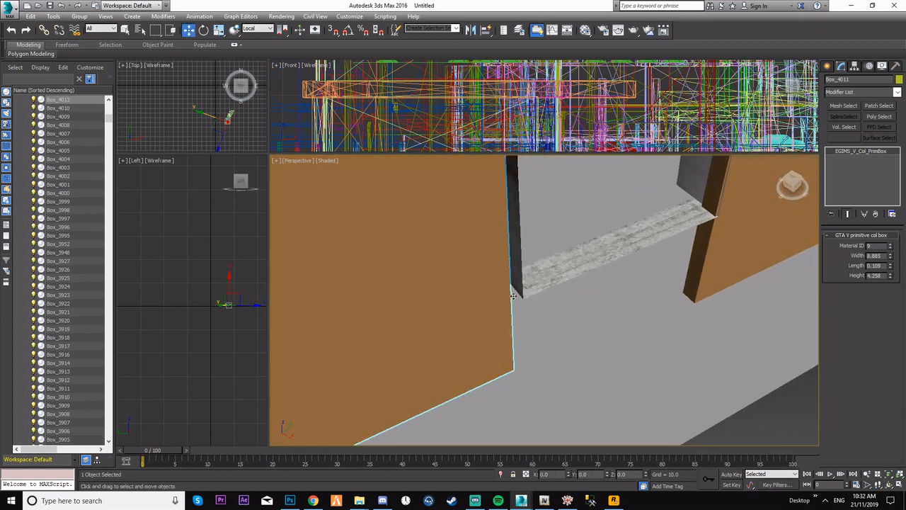
key(Up)
drag(616, 295, 500, 266)
key(Up)
key(Down)
right_click(500, 267)
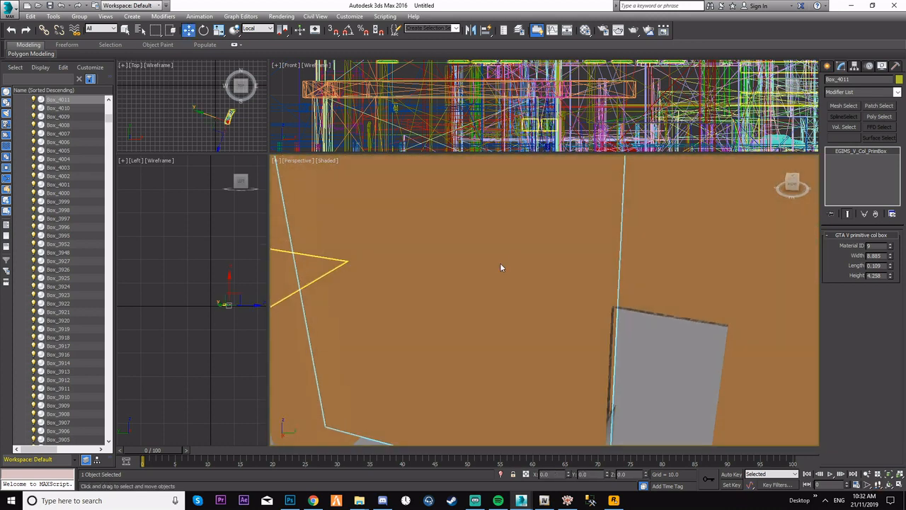
middle_drag(500, 267, 564, 346)
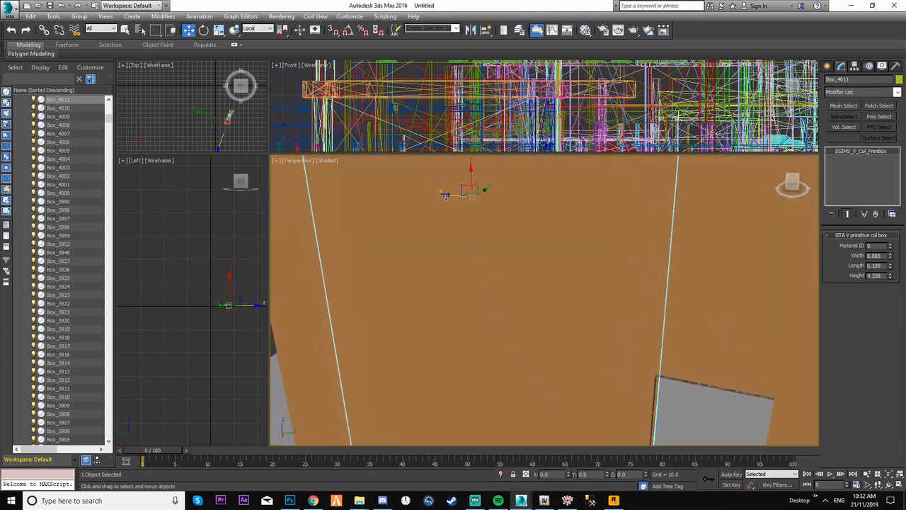
drag(446, 196, 450, 194)
Fine-tune Box_4011's position so its edge lines up with the door jamb.
key(Up)
drag(502, 250, 573, 286)
key(Down)
right_click(572, 285)
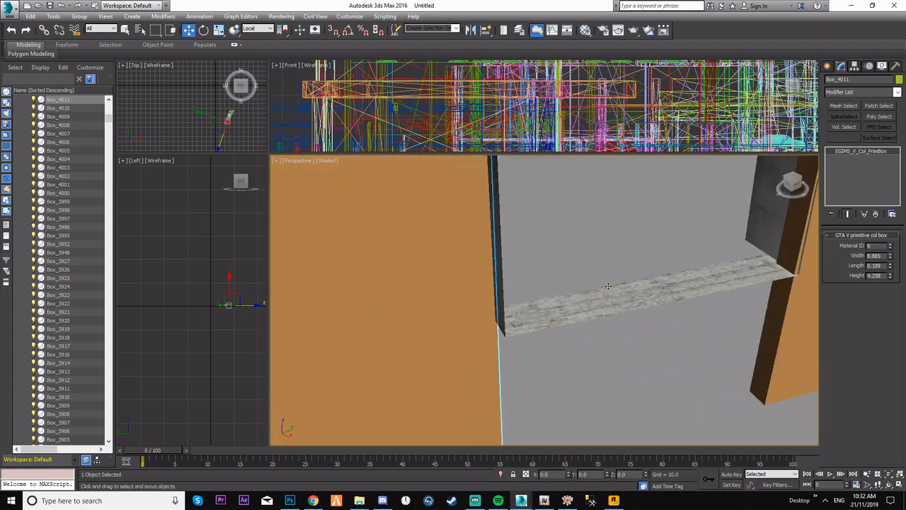
key(Up)
key(Down)
drag(574, 300, 445, 261)
key(Up)
key(Down)
key(Up)
key(Down)
key(Up)
key(Down)
key(w)
mouse_move(489, 188)
mouse_down()
mouse_move(472, 190)
mouse_move(486, 191)
mouse_up()
Examine the doorway opening and surrounding collision boxes from farther back, and clear the selection.
key(Up)
drag(507, 270, 638, 362)
key(Up)
key(Up)
key(Up)
key(Down)
right_click(560, 366)
click(559, 366)
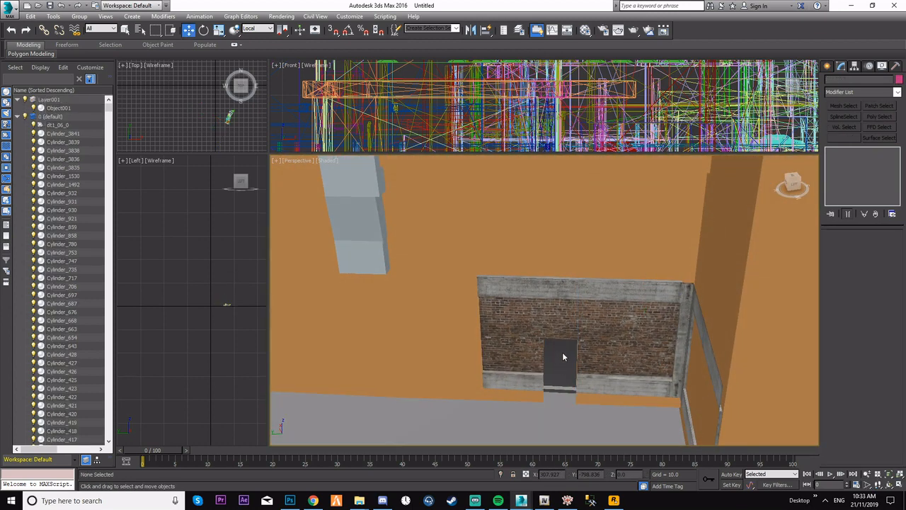
Delete the brick wall mesh Object001 from the scene.
middle_drag(560, 359, 564, 387)
click(70, 111)
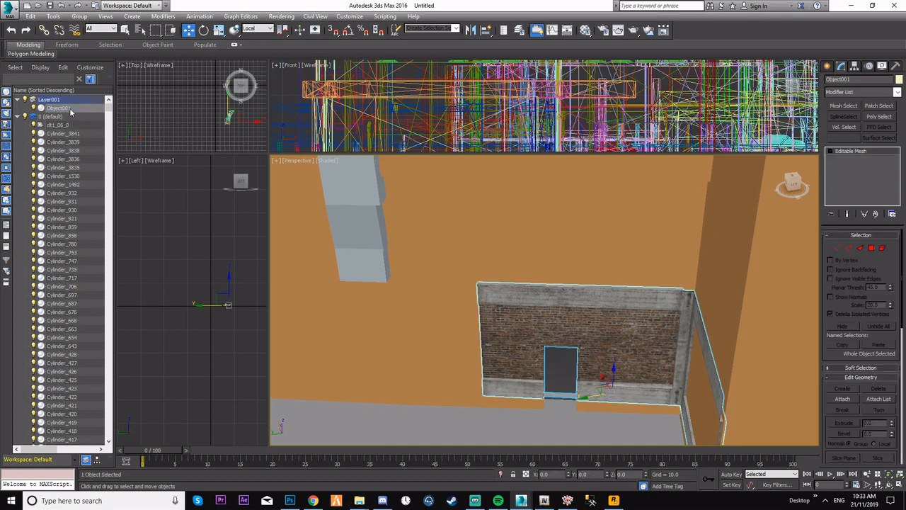
key(Delete)
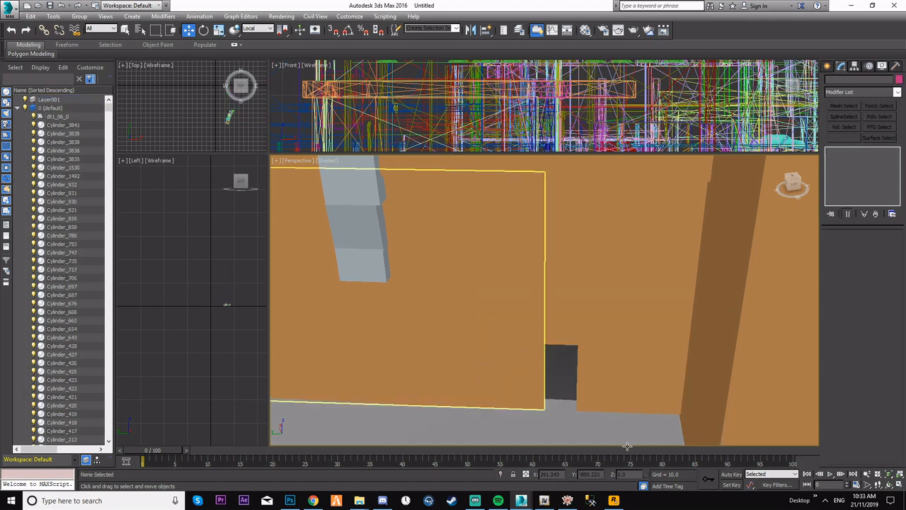
Switch to Game Indefinite Modding Suite Evo, start a GTA V export and confirm the destination folder.
mouse_move(521, 500)
click(572, 457)
click(89, 193)
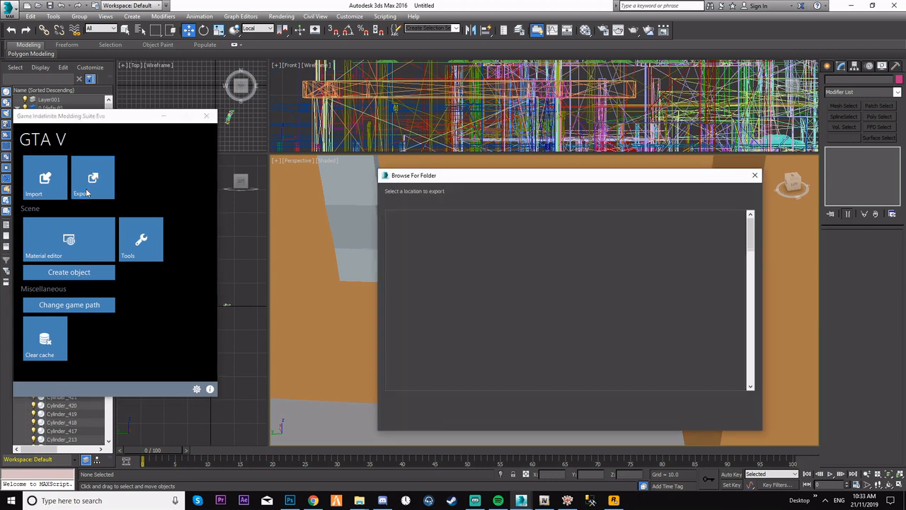
click(701, 421)
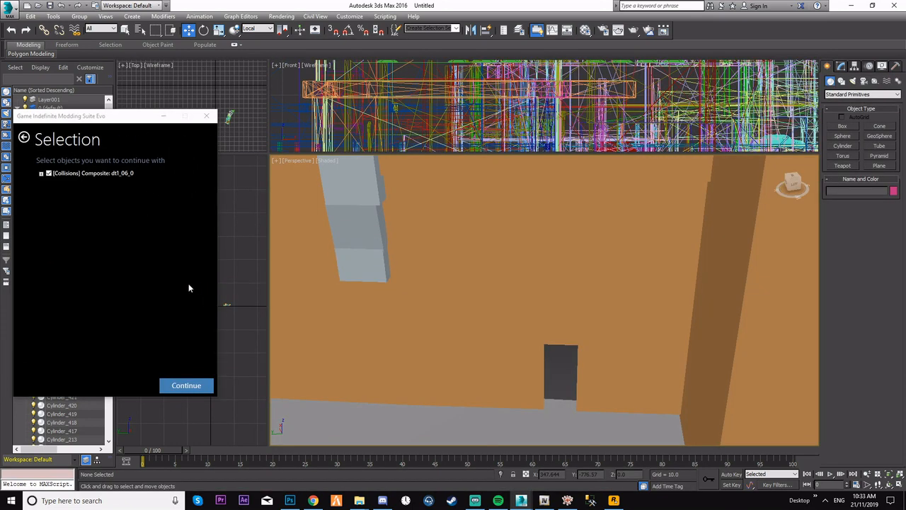
Examine the meshes and primitive collisions included in the dt1_06_0 composite before exporting.
click(40, 174)
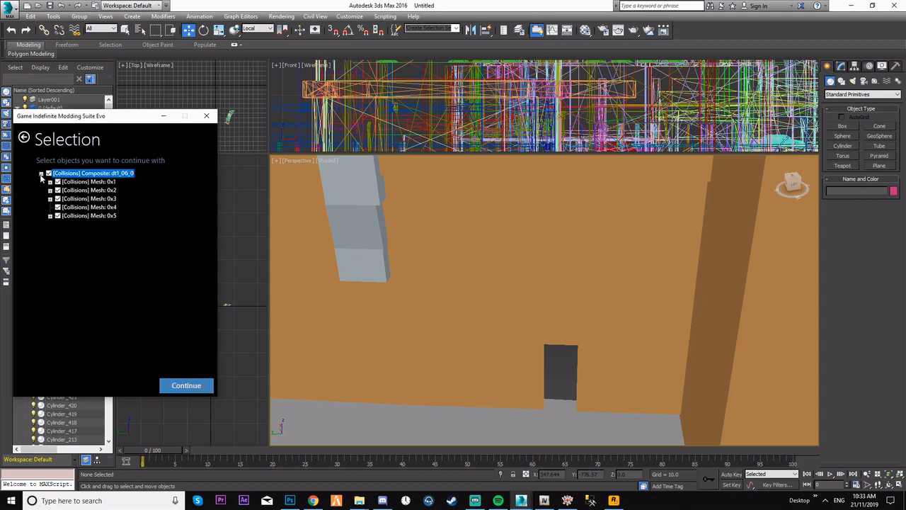
click(50, 215)
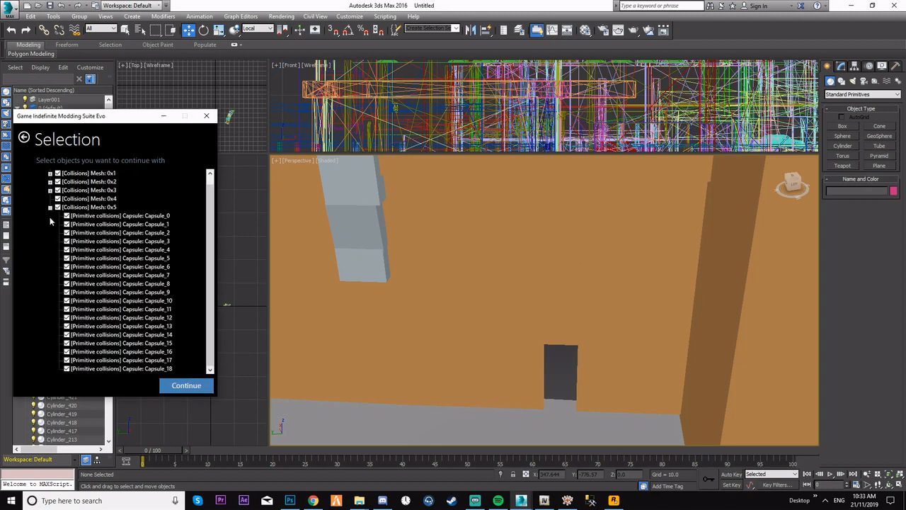
click(51, 208)
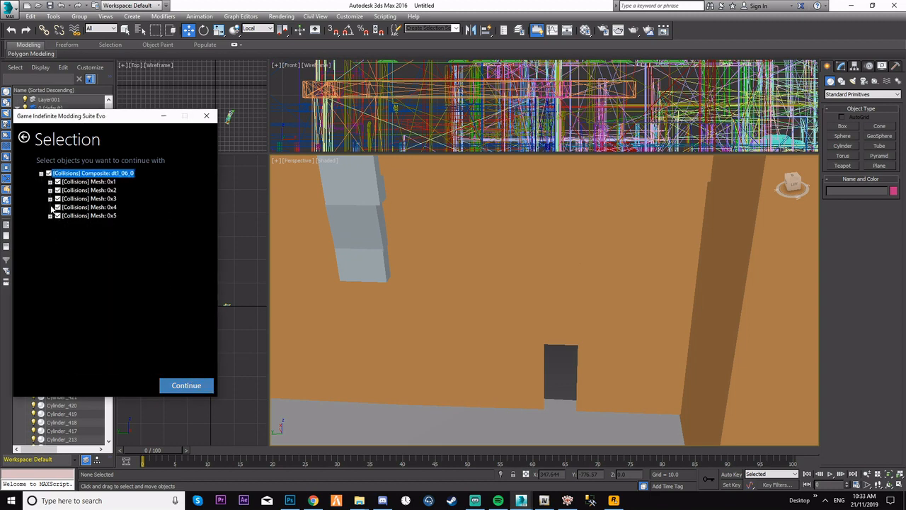
click(50, 200)
click(50, 199)
click(49, 190)
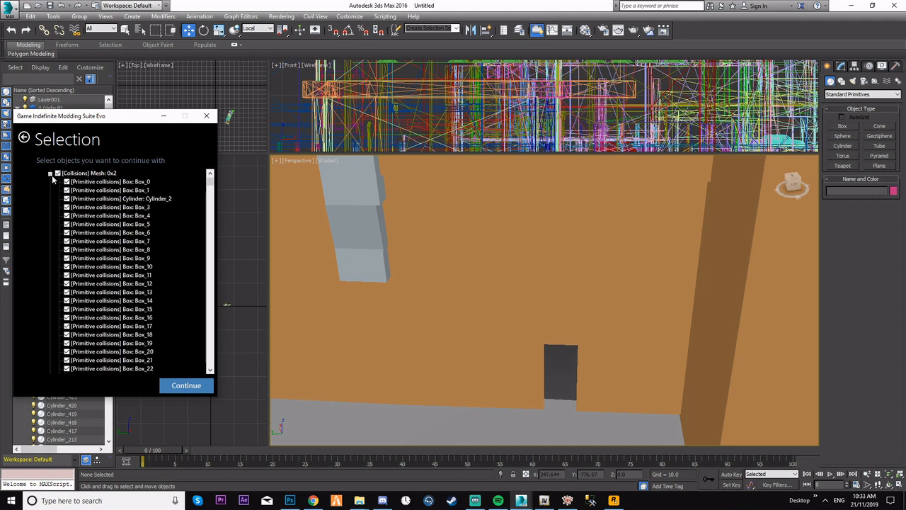
scroll(113, 267, down, 5)
mouse_move(210, 200)
mouse_down()
mouse_move(217, 278)
mouse_move(214, 182)
mouse_up()
click(51, 190)
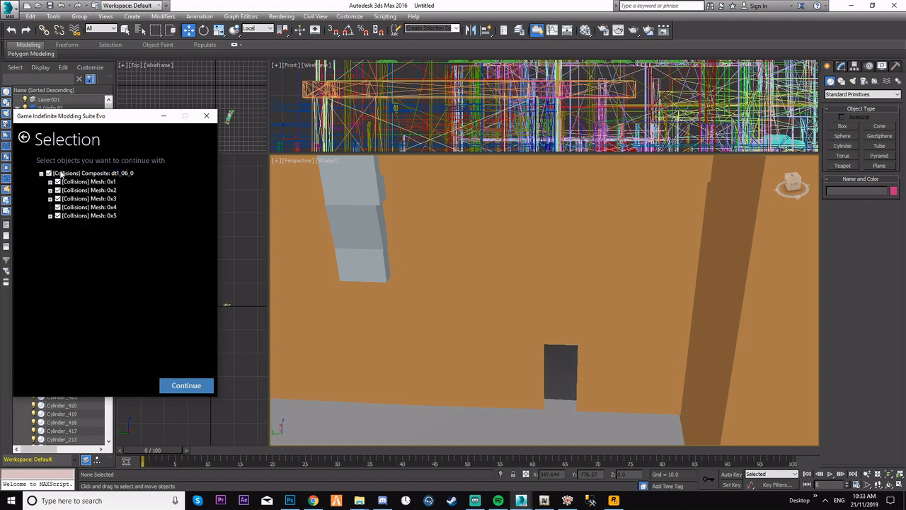
click(41, 173)
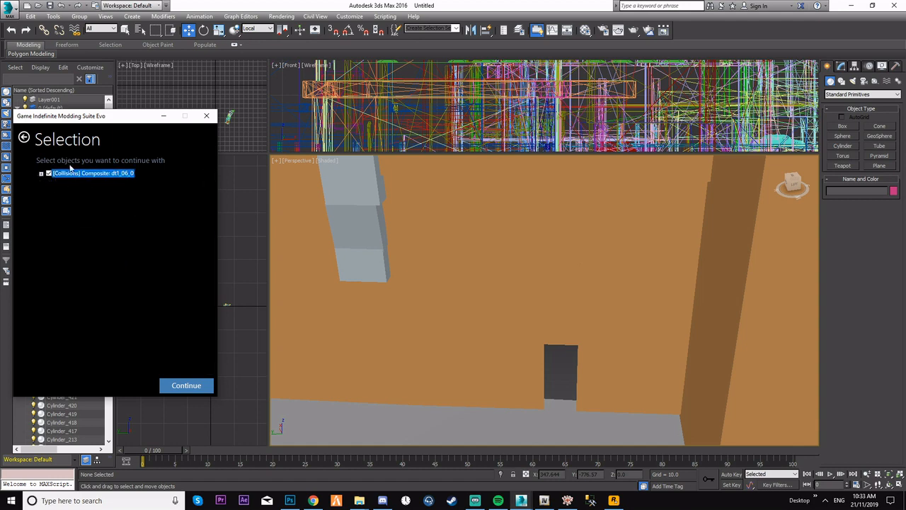
Export the complete dt1_06_0 collision composite and minimise the modding suite.
click(188, 387)
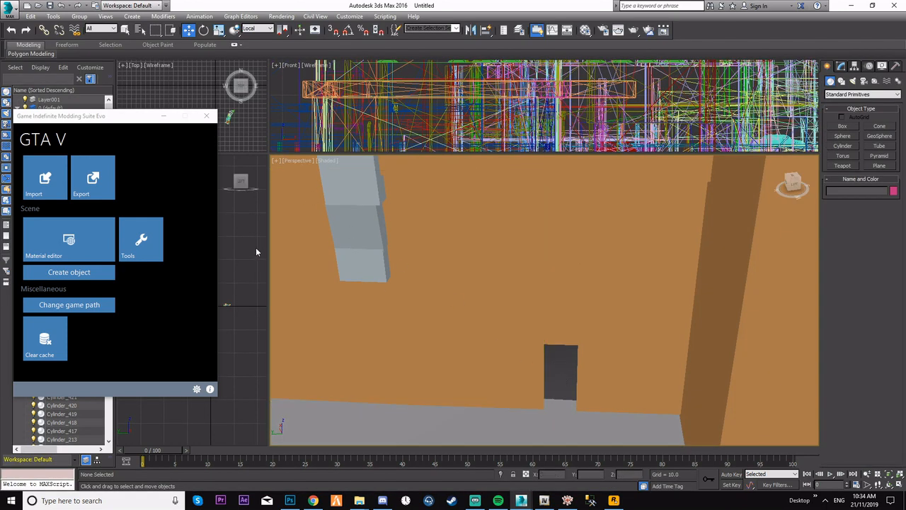
click(163, 116)
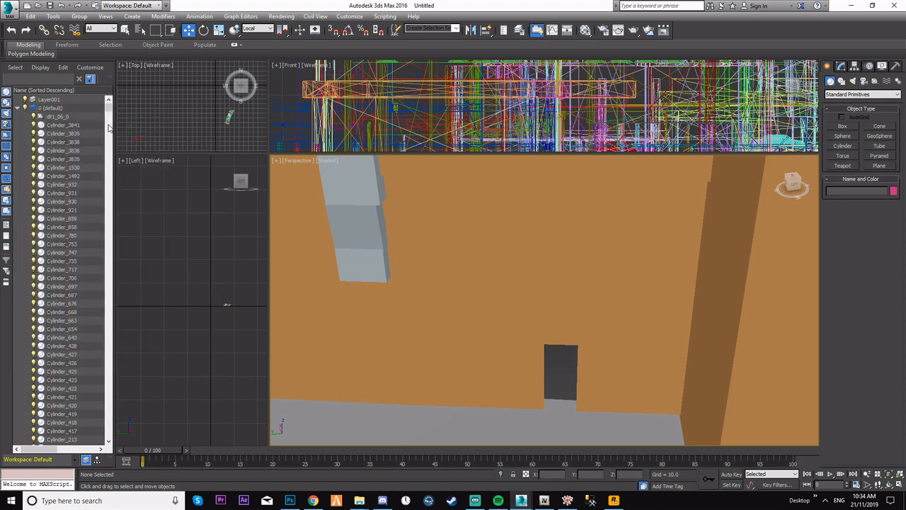
click(8, 10)
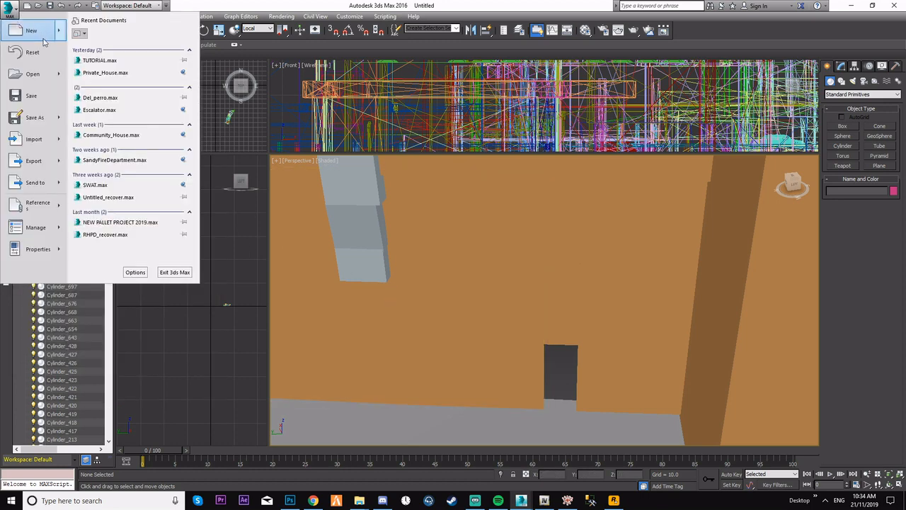
Switch to OpenIV and import dt1_06_0.obn and dt1_06_build1b_1.odr from the Tutorial folder into Tutorial_Int.rpf.
click(549, 501)
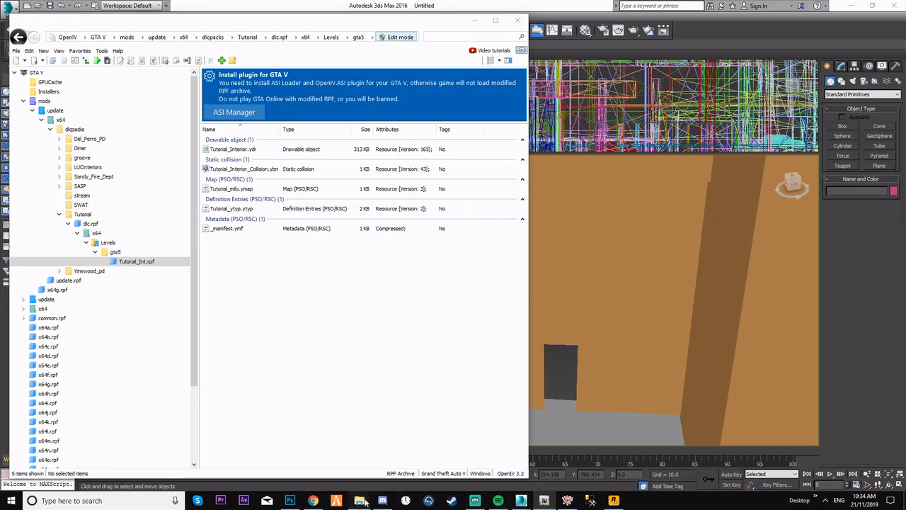
mouse_move(359, 500)
click(400, 452)
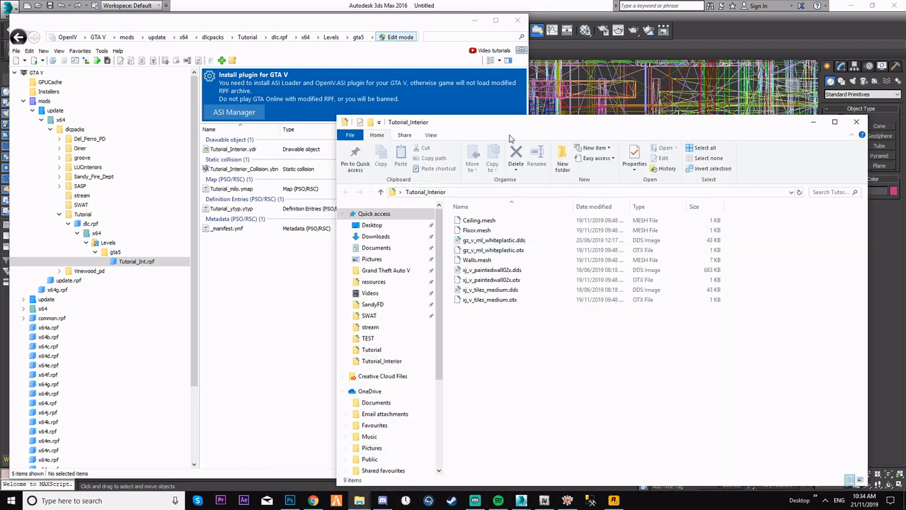
drag(518, 128, 572, 122)
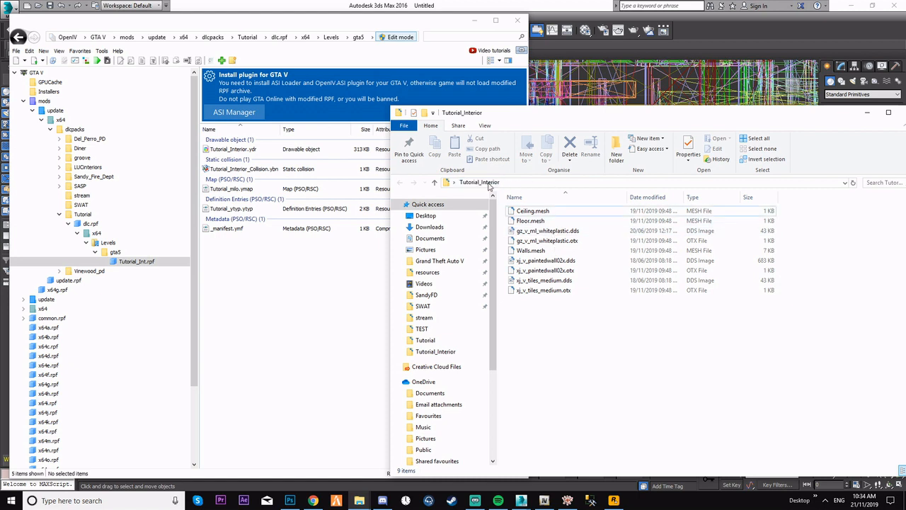
click(427, 340)
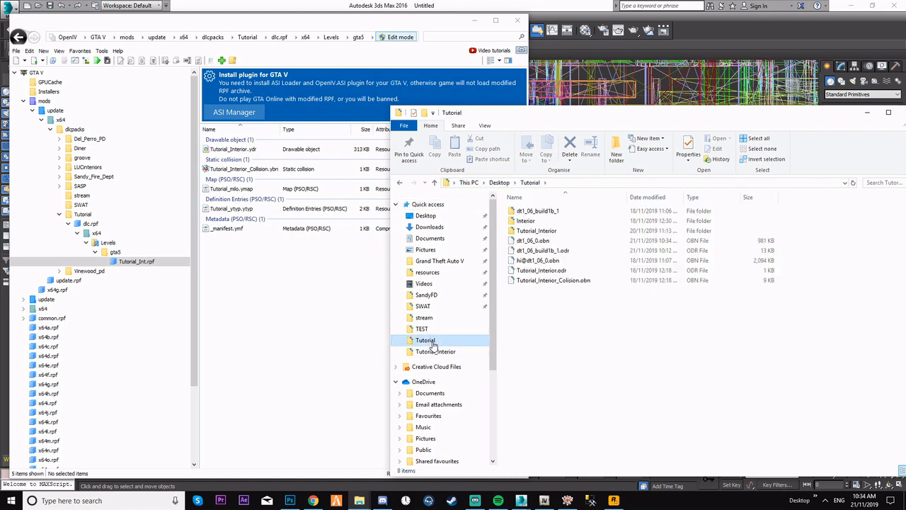
drag(561, 243, 556, 247)
drag(290, 284, 291, 285)
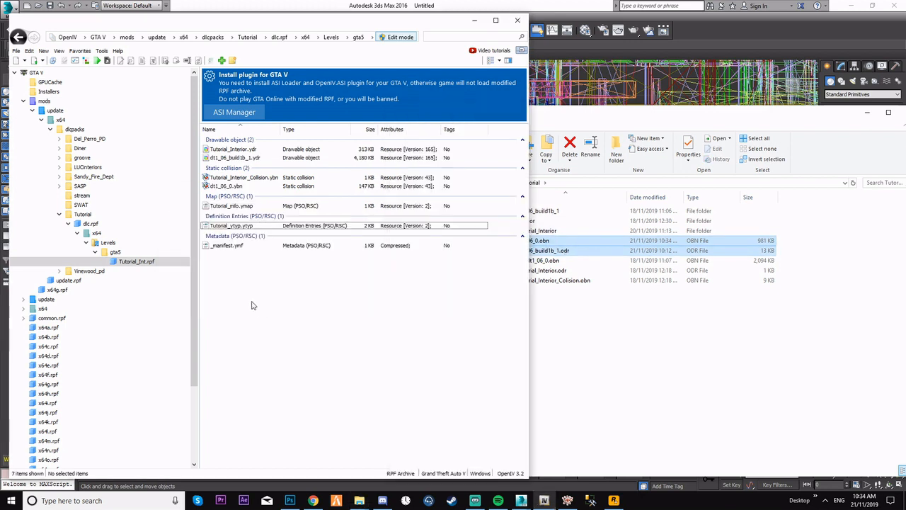
Preview Tutorial_Interior_Collision.ybn, close it, and inspect the building's doorway area in dt1_06_0.ybn.
click(239, 179)
double_click(240, 180)
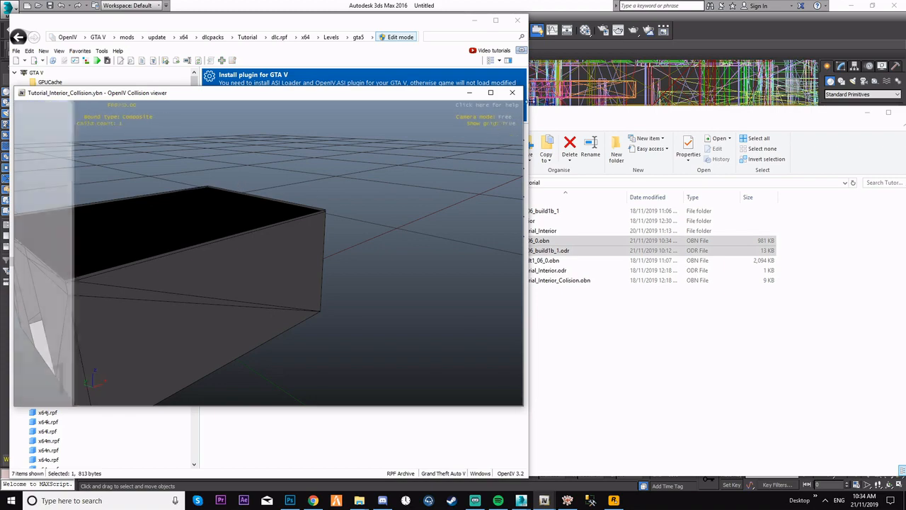
click(515, 91)
double_click(226, 185)
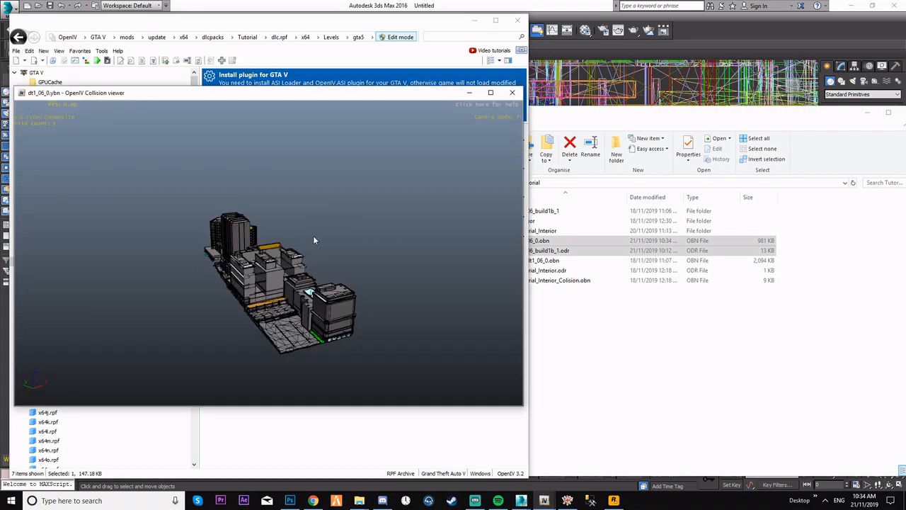
drag(313, 235, 446, 124)
key(w)
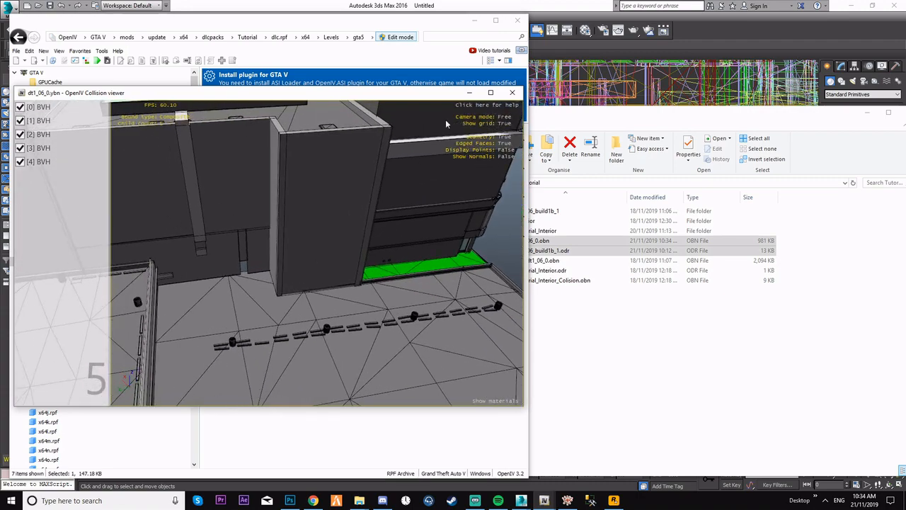
Close the collision preview and inspect the doorway in the dt1_06_build1b_1.ydr model preview.
click(505, 93)
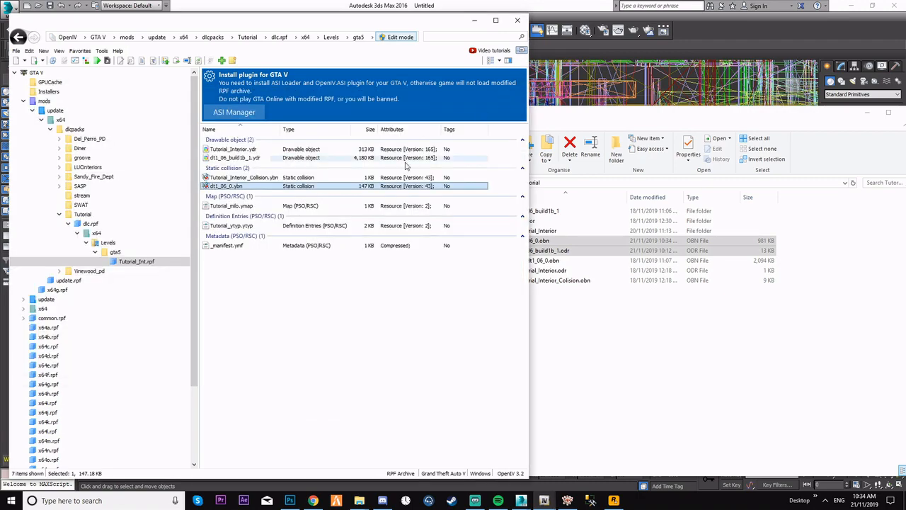
click(251, 159)
double_click(250, 159)
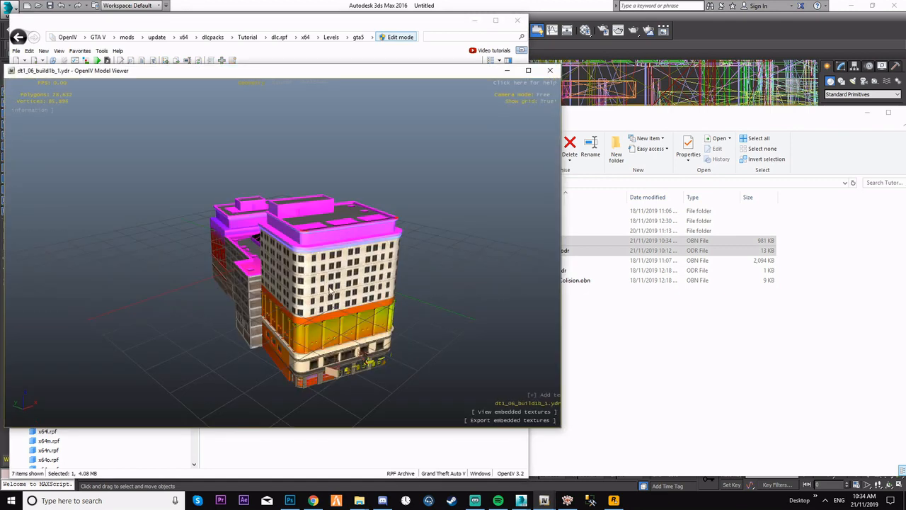
drag(290, 311, 400, 277)
scroll(315, 298, up, 5)
scroll(439, 288, down, 10)
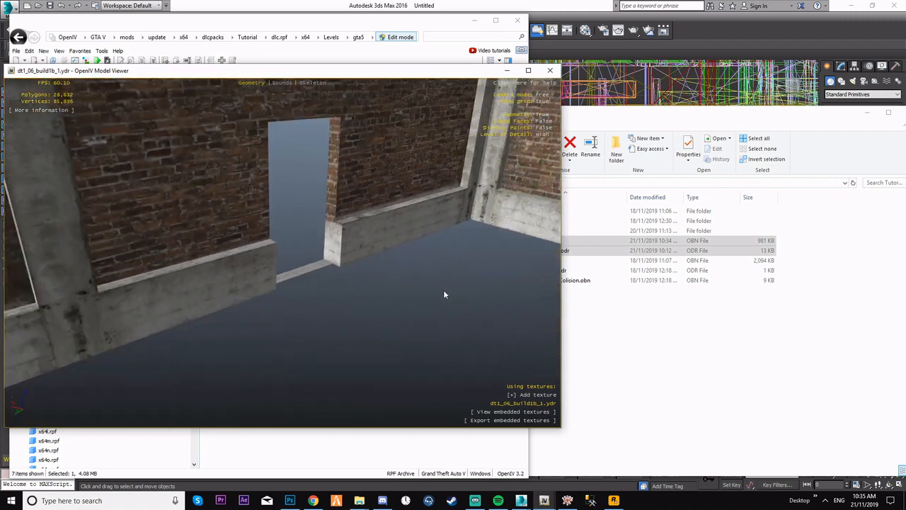
click(548, 73)
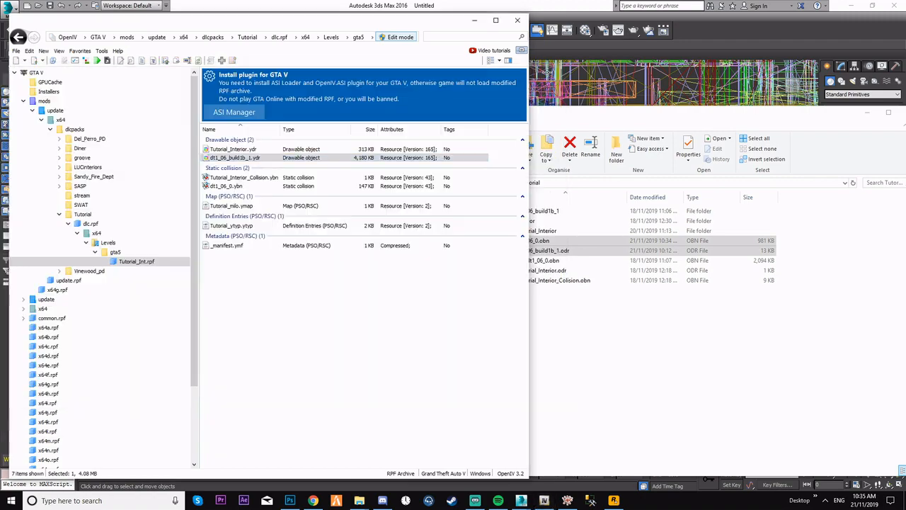
click(390, 317)
click(549, 332)
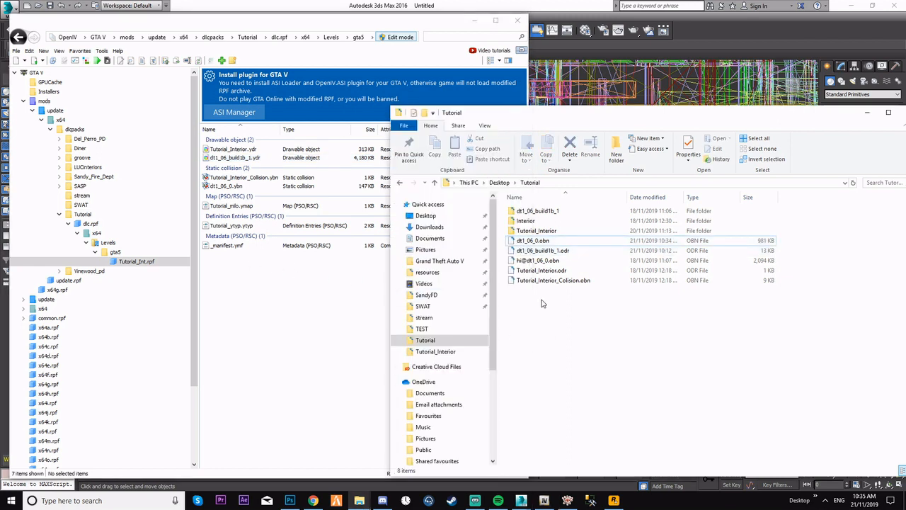
drag(549, 260, 295, 313)
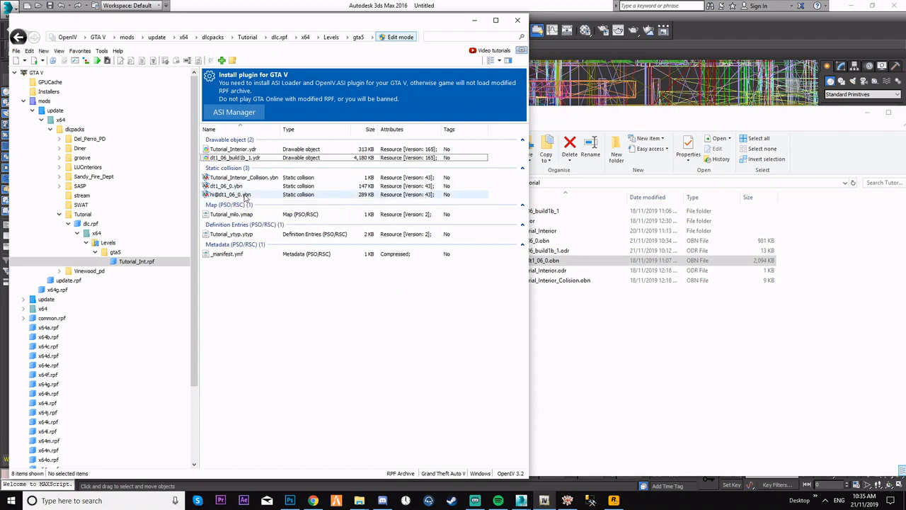
double_click(245, 195)
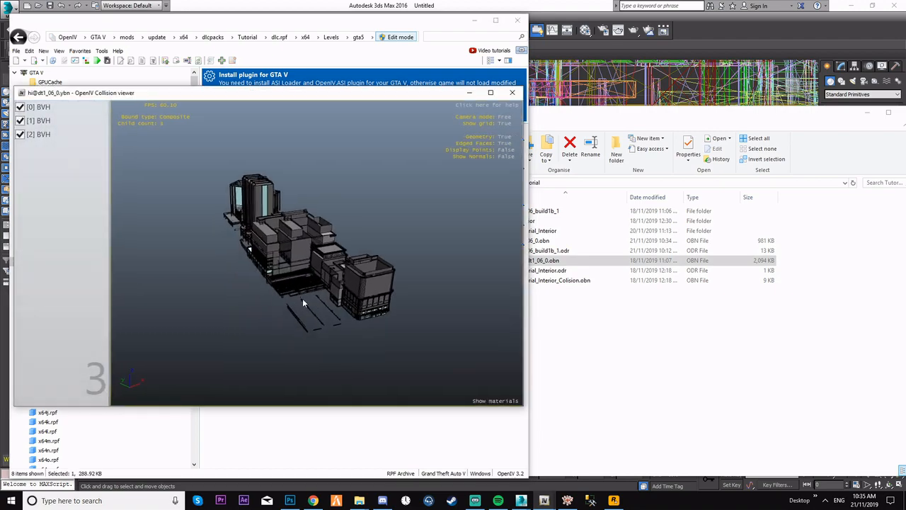
key(w)
drag(302, 298, 487, 329)
drag(332, 318, 477, 184)
key(w)
click(512, 97)
Switch to 3ds Max and start a new empty scene.
click(541, 101)
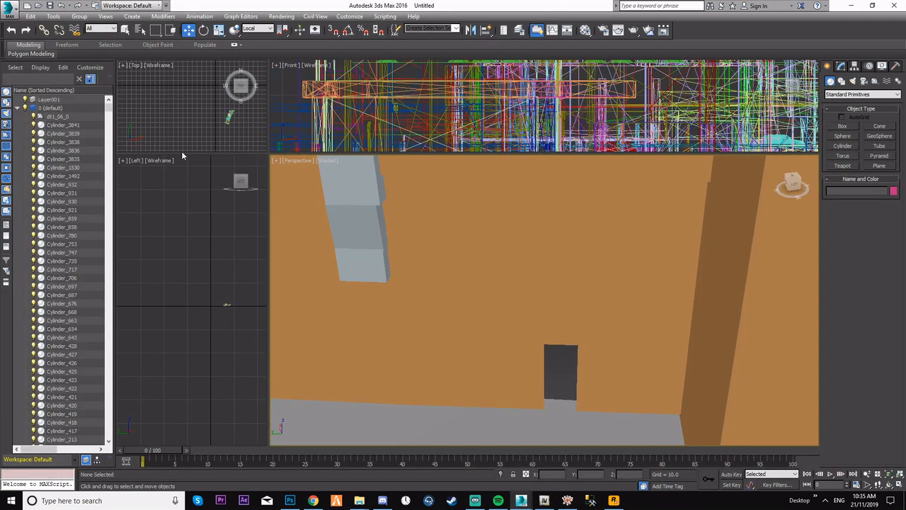
click(9, 8)
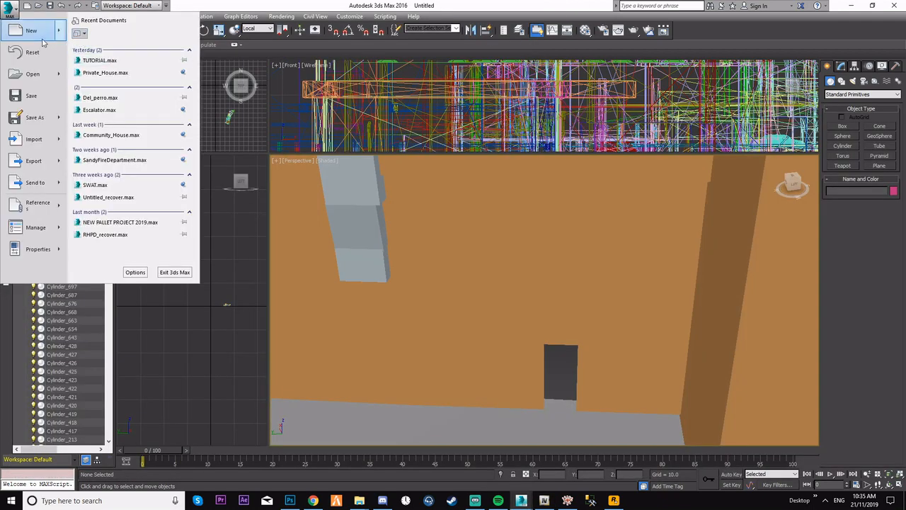
click(42, 31)
click(453, 263)
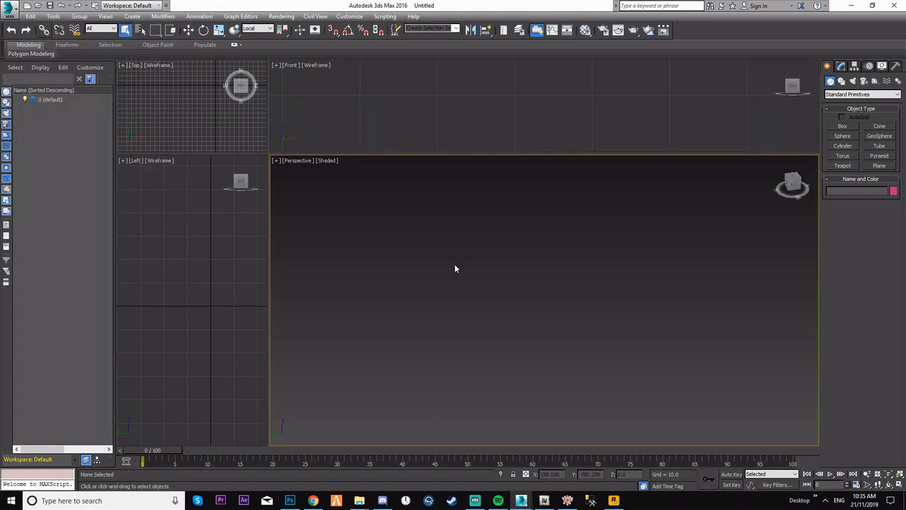
click(9, 17)
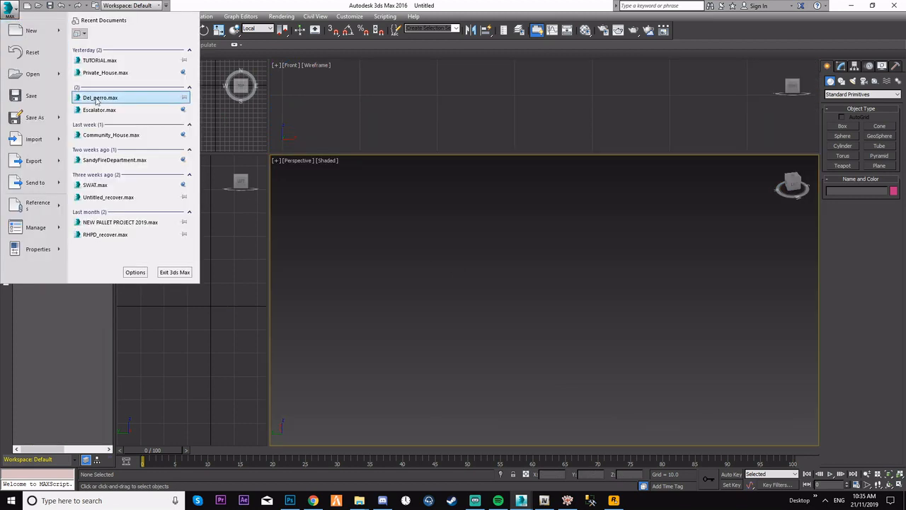
click(296, 344)
mouse_move(523, 500)
click(570, 458)
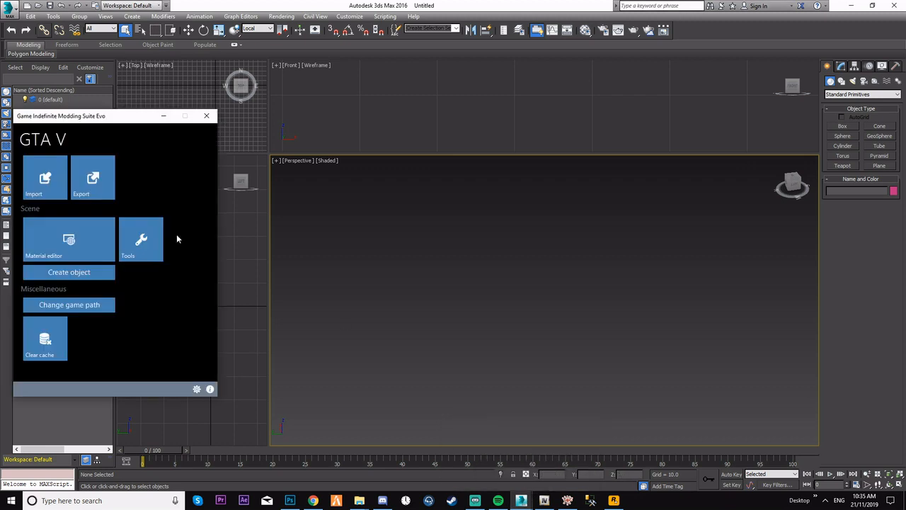
click(43, 177)
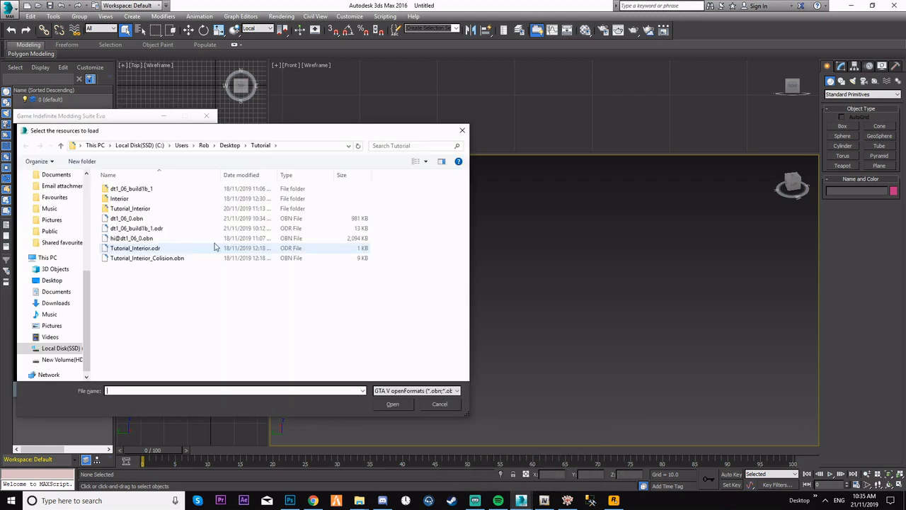
click(142, 238)
click(392, 404)
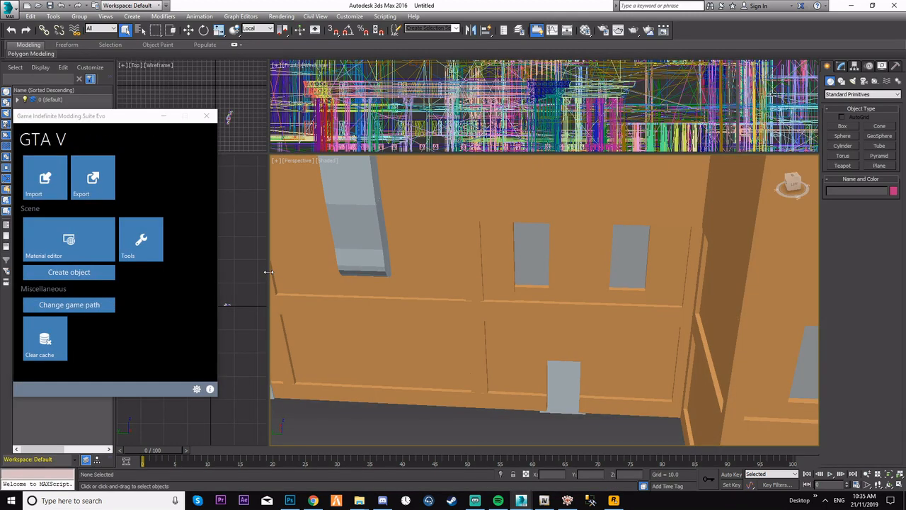
Delete the collision piece blocking the building's doorway and export the hi@dt1_06_0 composite to the Tutorial folder.
click(564, 386)
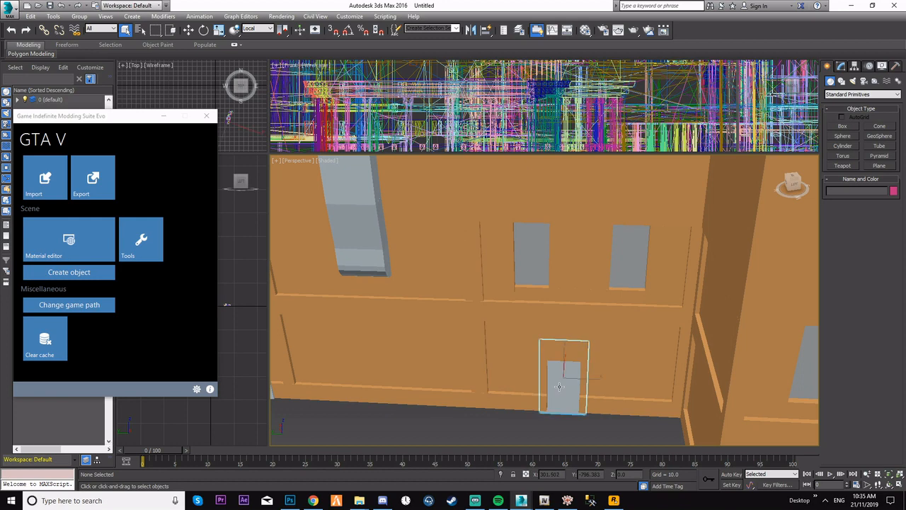
key(Delete)
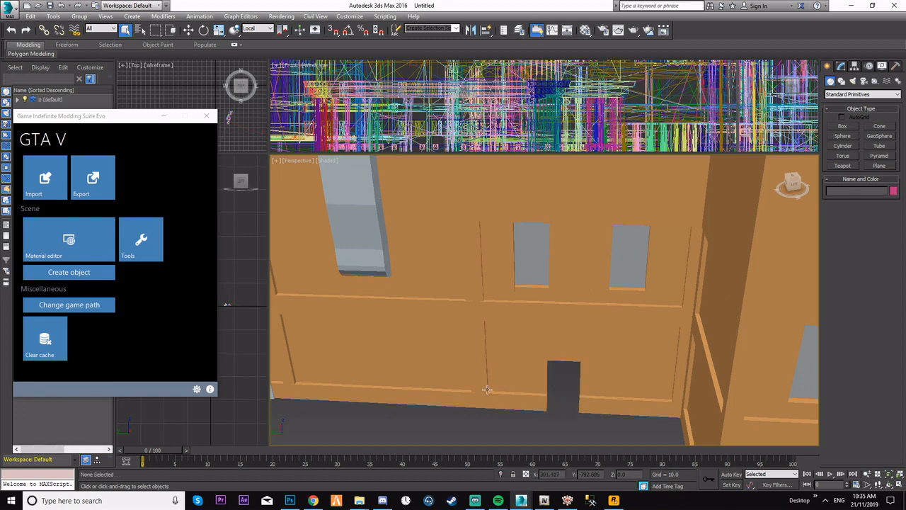
click(92, 179)
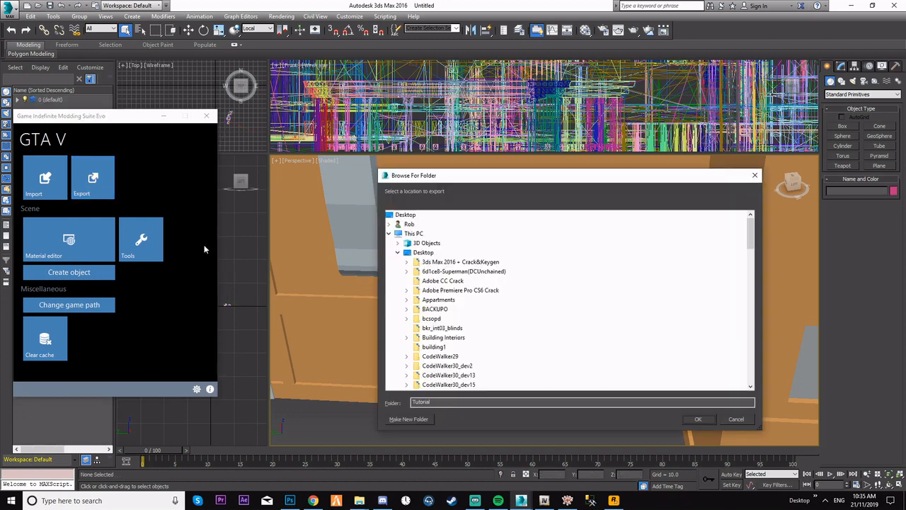
click(700, 420)
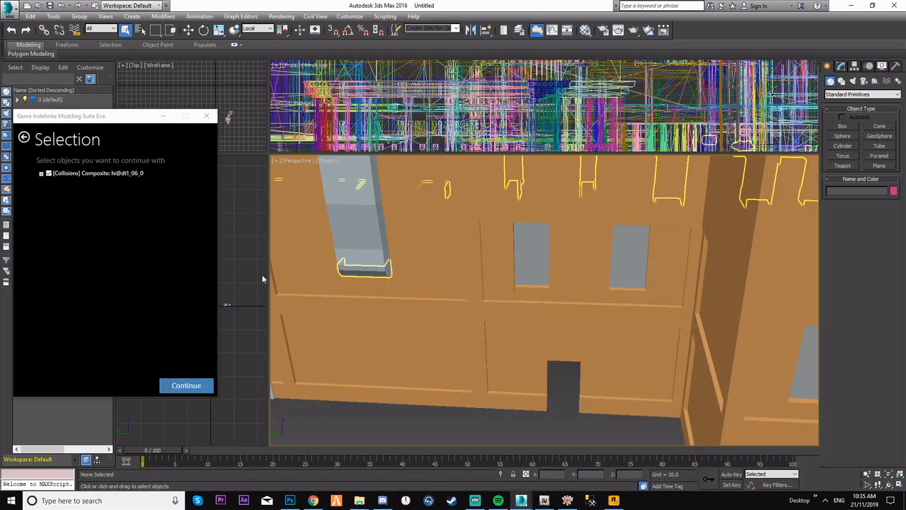
click(187, 384)
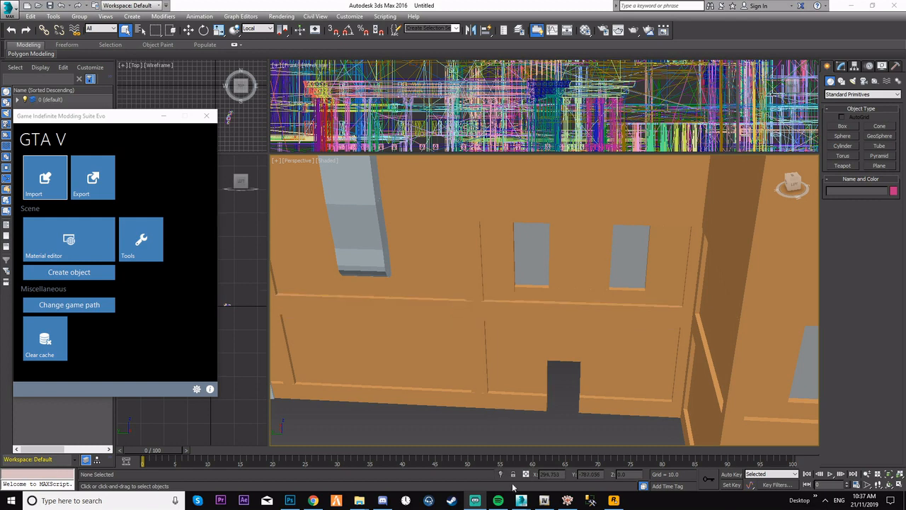
mouse_move(359, 501)
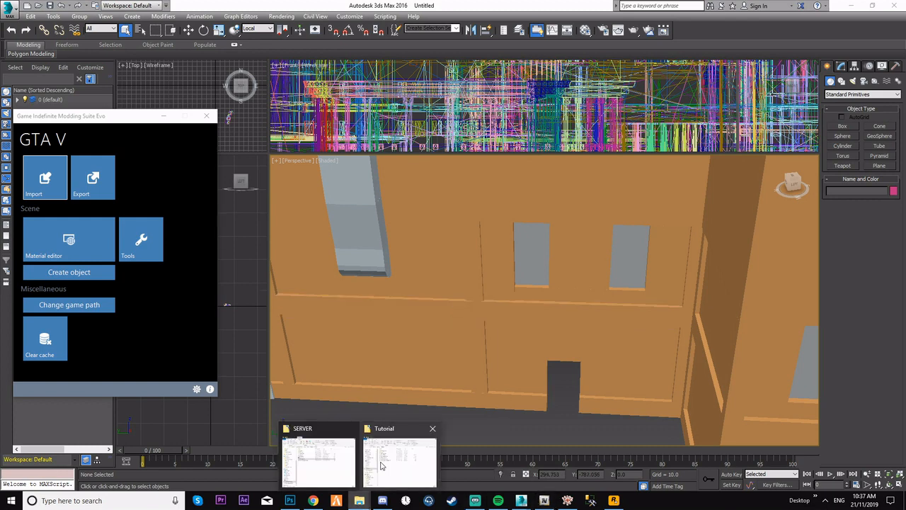
click(405, 464)
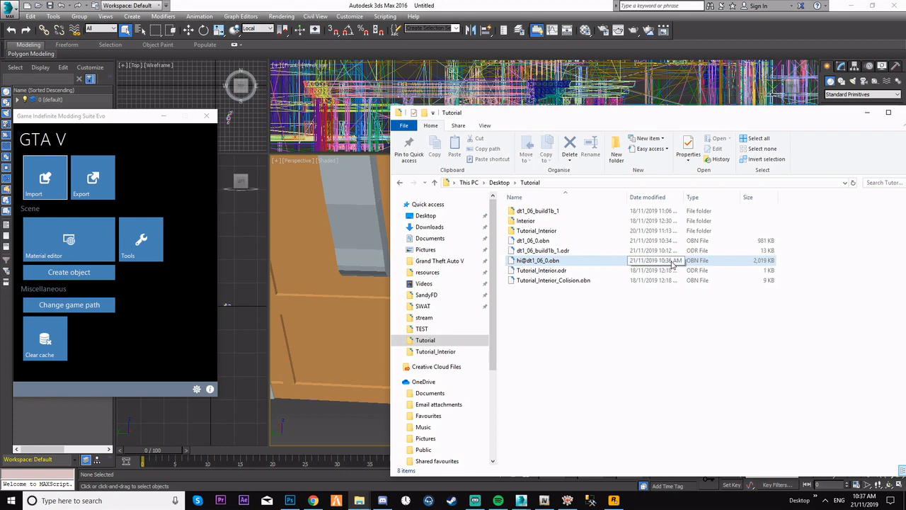
click(544, 500)
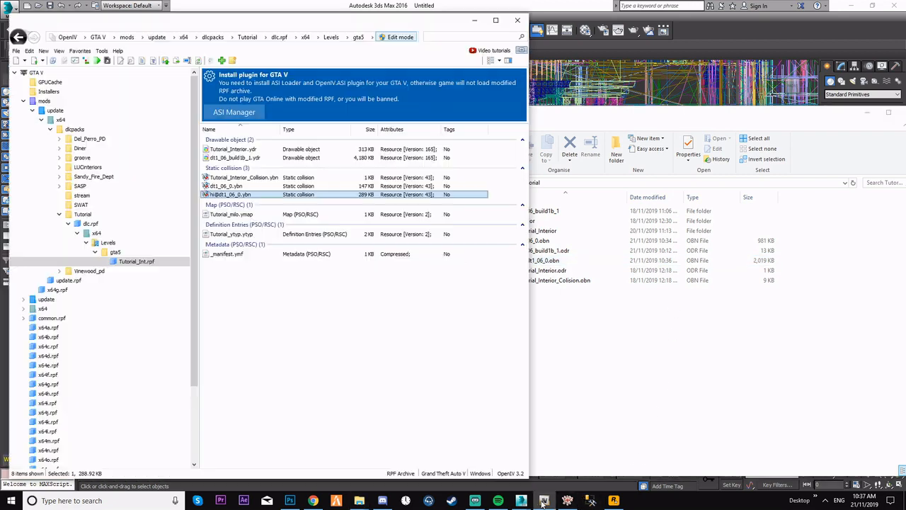
click(584, 364)
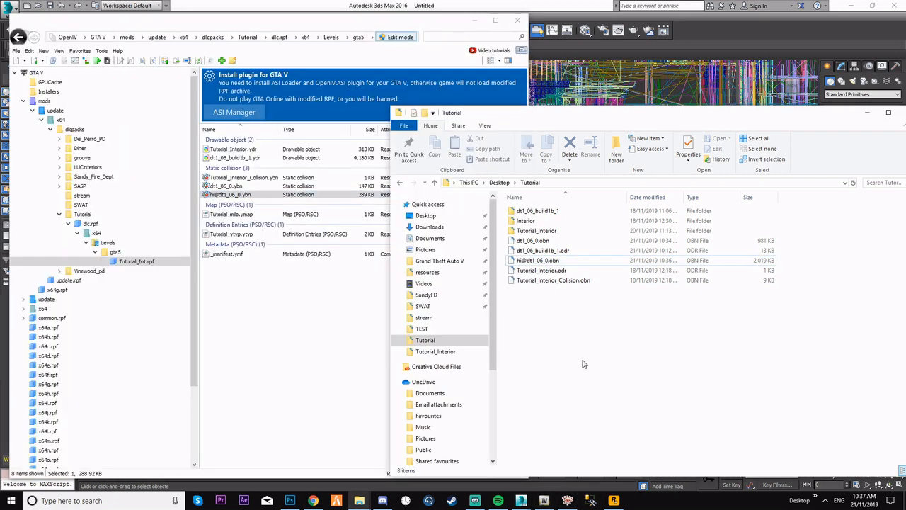
click(246, 196)
click(246, 196)
key(Escape)
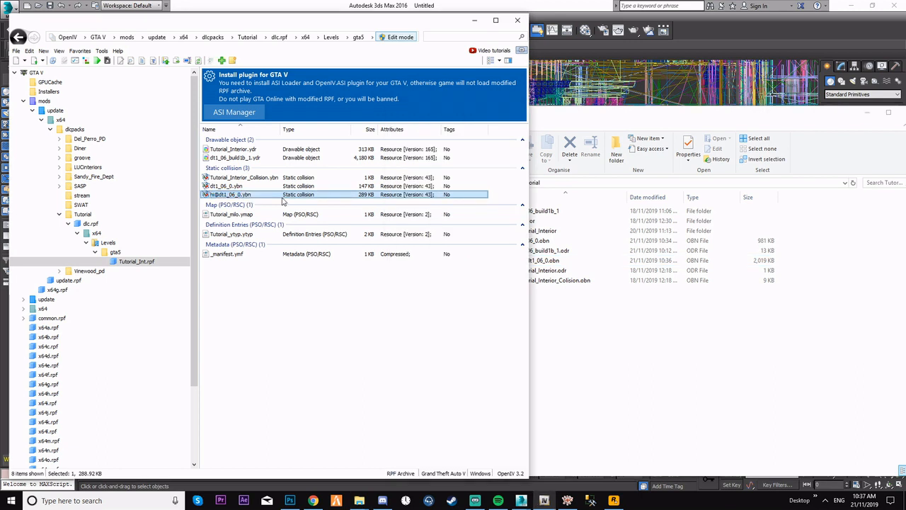
key(Delete)
click(581, 295)
drag(538, 261, 342, 319)
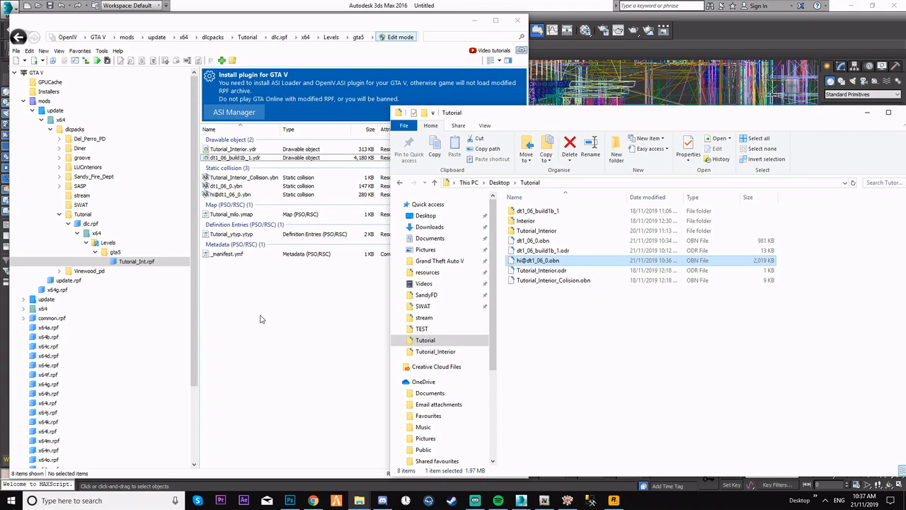
click(260, 319)
click(237, 194)
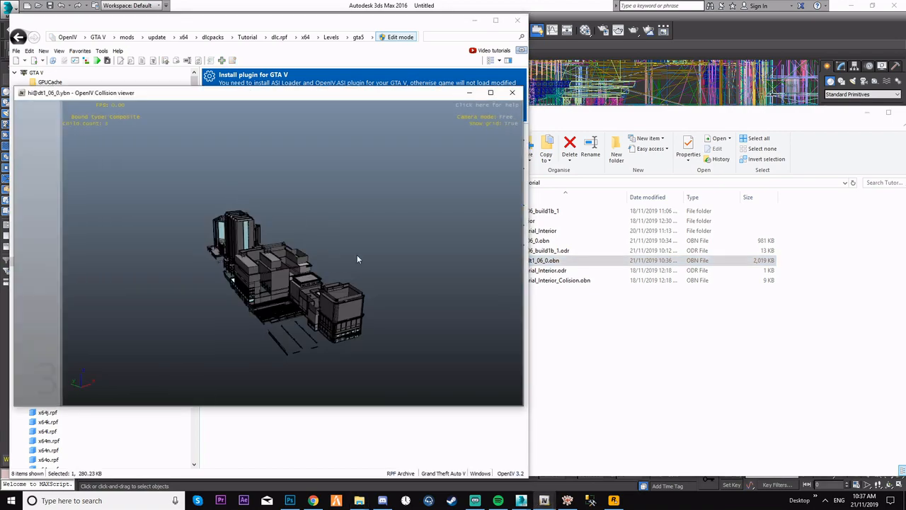
scroll(357, 254, up, 10)
scroll(316, 288, up, 15)
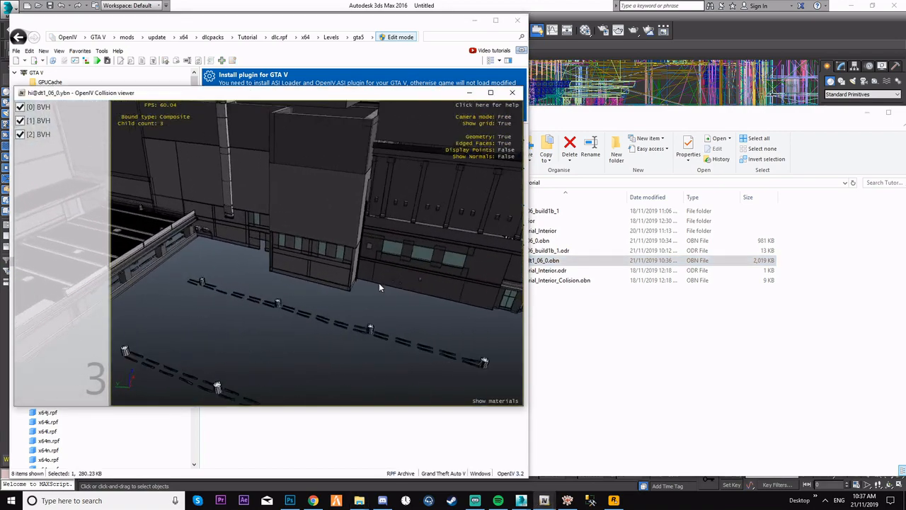
scroll(380, 322, down, 10)
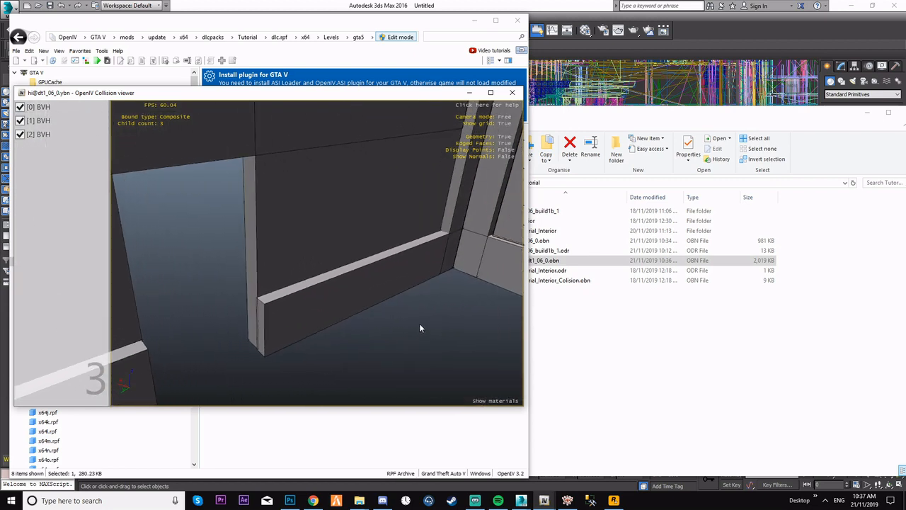
click(511, 94)
Switch to CodeWalker and restart it to reload the modded world.
click(601, 366)
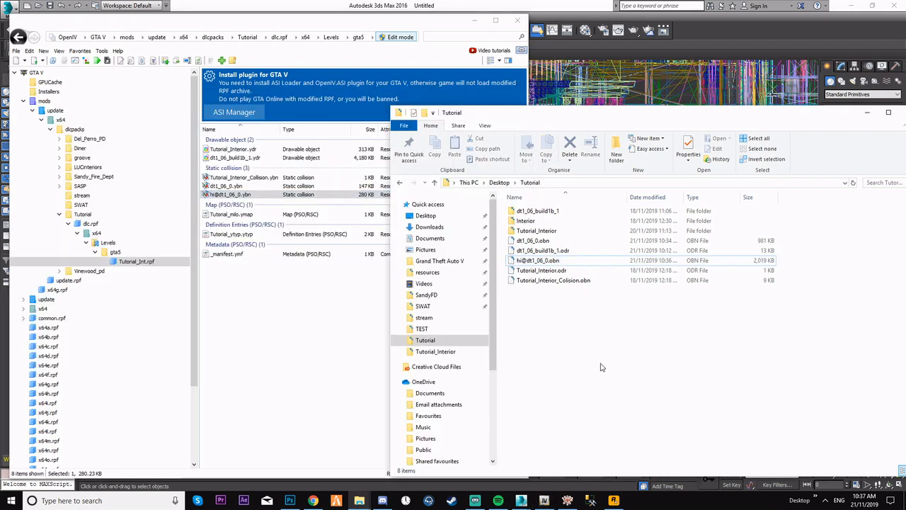
mouse_move(567, 501)
click(567, 501)
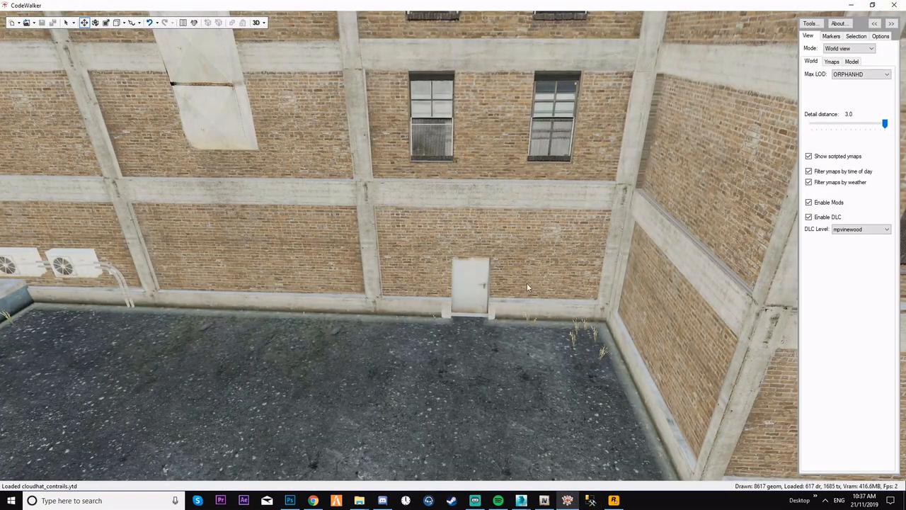
click(893, 5)
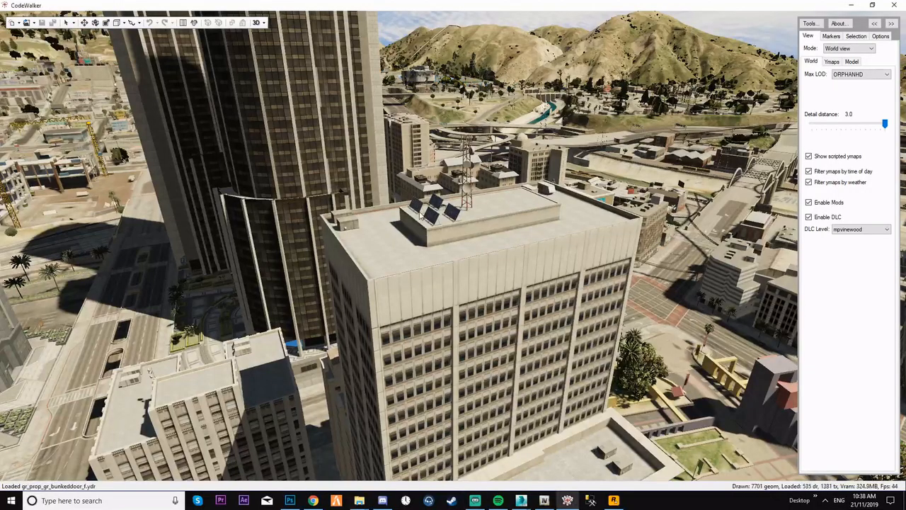
Fly down to the building's rear brick wall and inspect the doorway from near and far.
scroll(435, 217, up, 5)
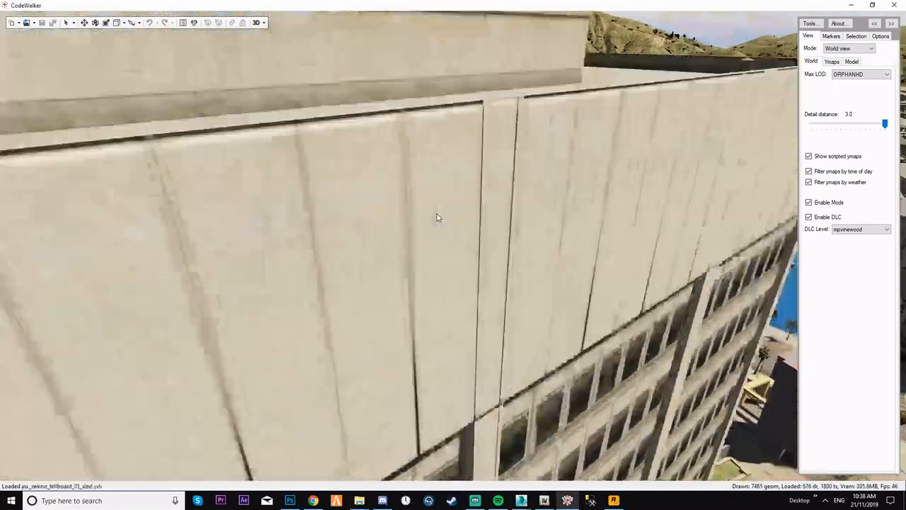
key(w)
drag(424, 218, 535, 245)
key(w)
key(w)
key(w)
key(s)
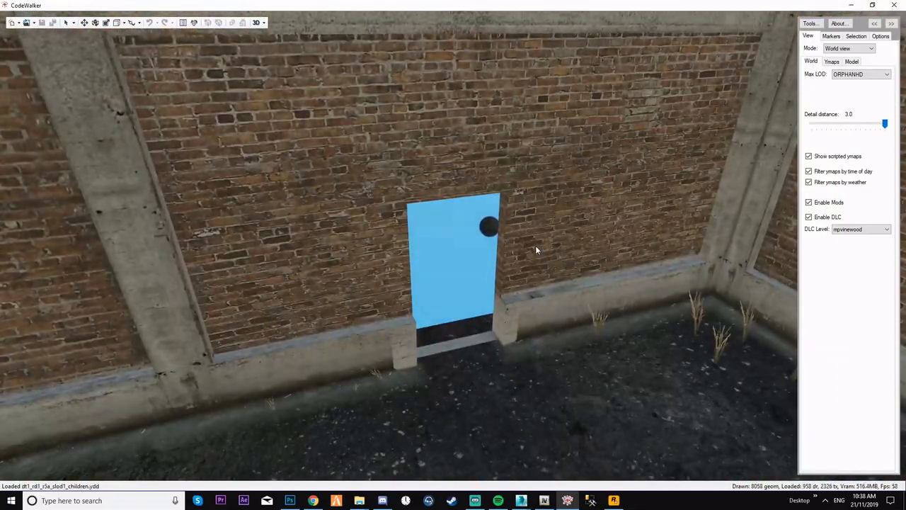
key(d)
key(s)
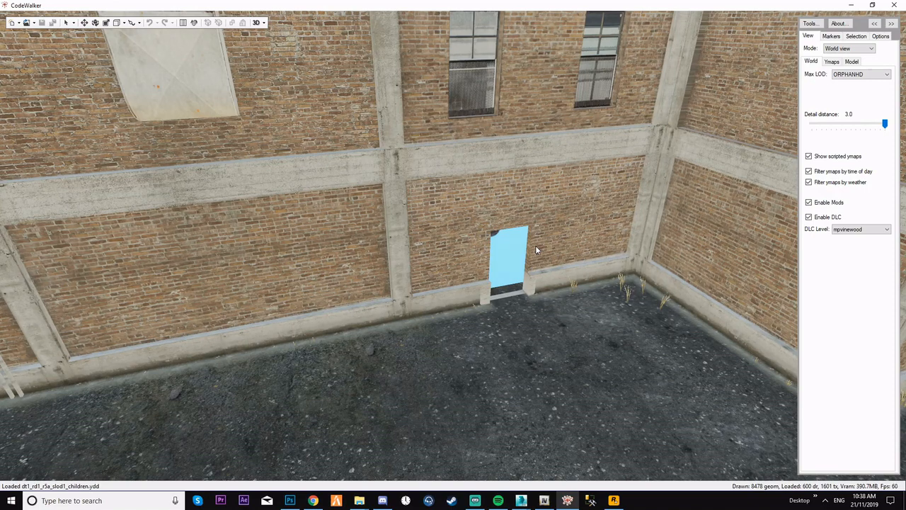
Set the selection mode to Collision, enable mouse selection, and inspect the collision on the building's rear wall.
click(862, 49)
click(856, 36)
click(866, 66)
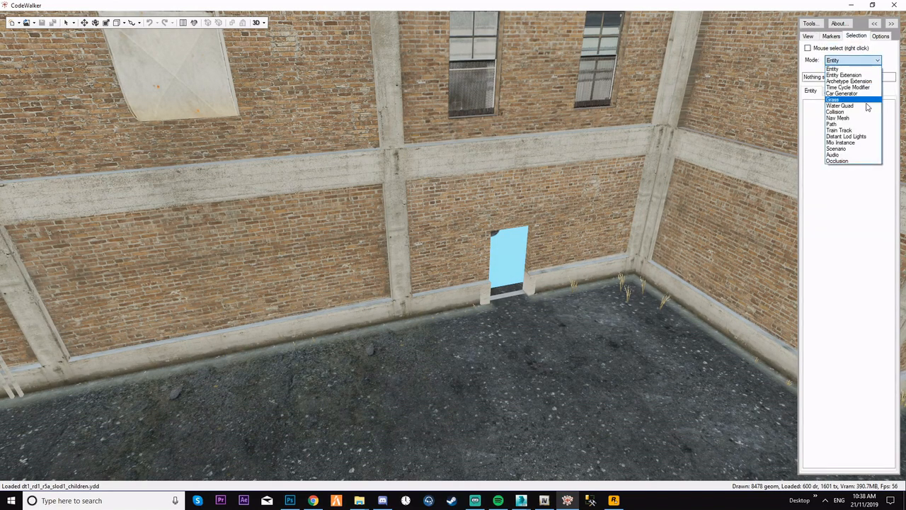
click(837, 111)
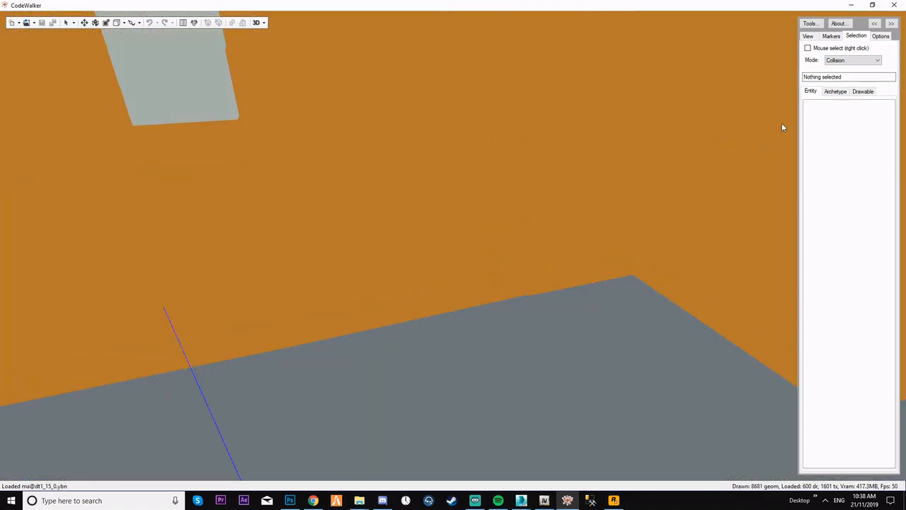
drag(576, 250, 455, 287)
click(808, 47)
right_click(453, 255)
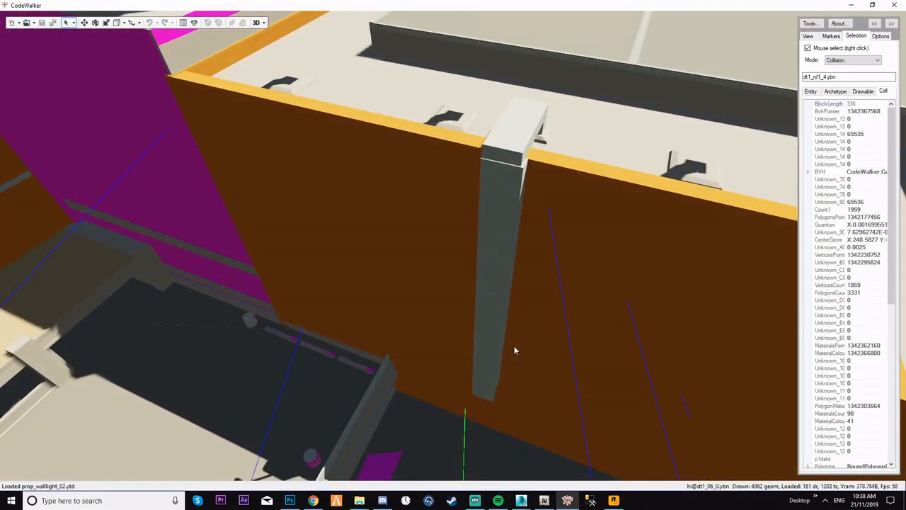
click(550, 502)
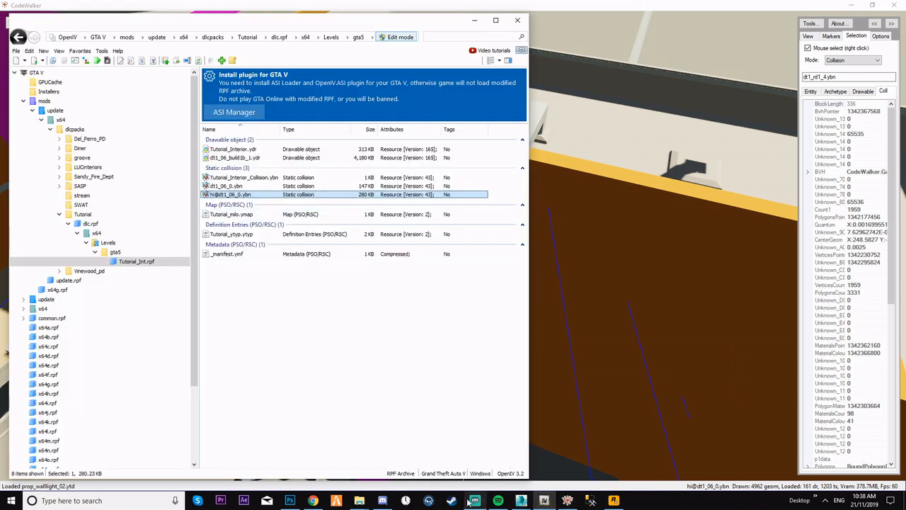
click(881, 6)
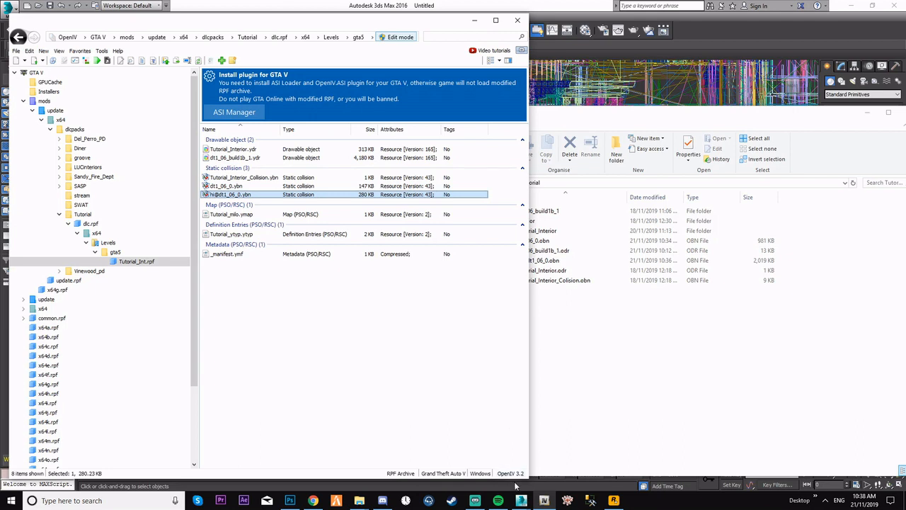
click(580, 352)
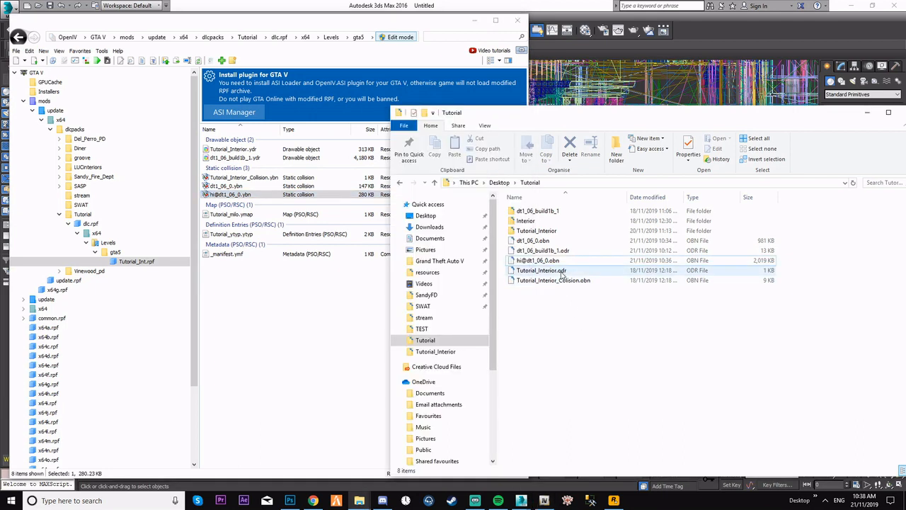
ctrl+click(238, 187)
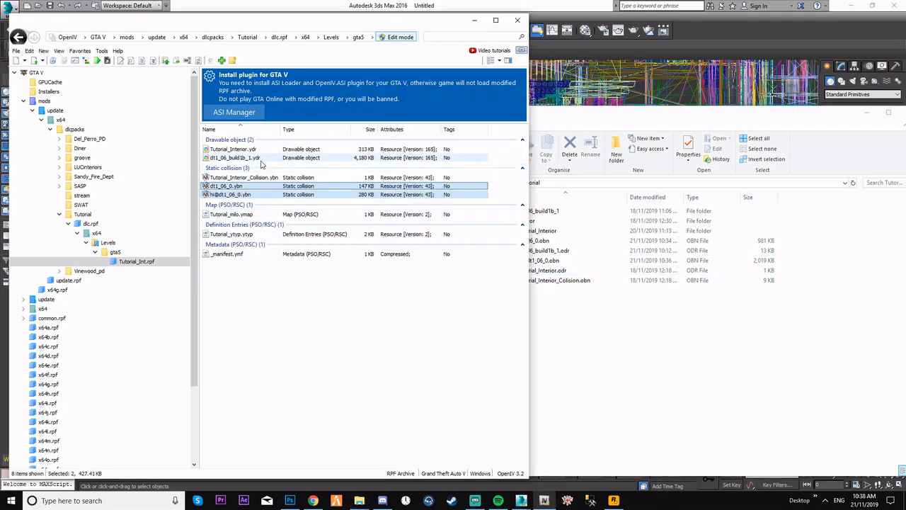
ctrl+click(259, 158)
key(Delete)
key(Return)
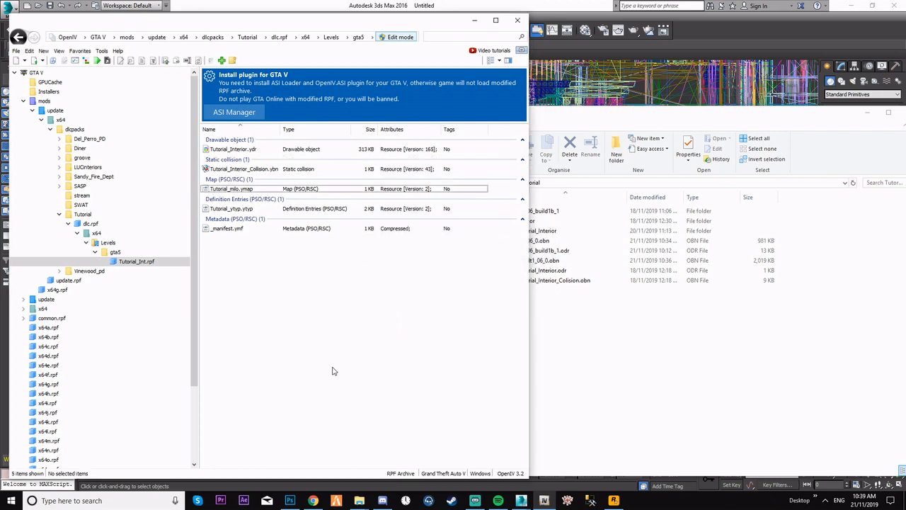
click(602, 351)
drag(601, 265, 280, 323)
ctrl+click(562, 252)
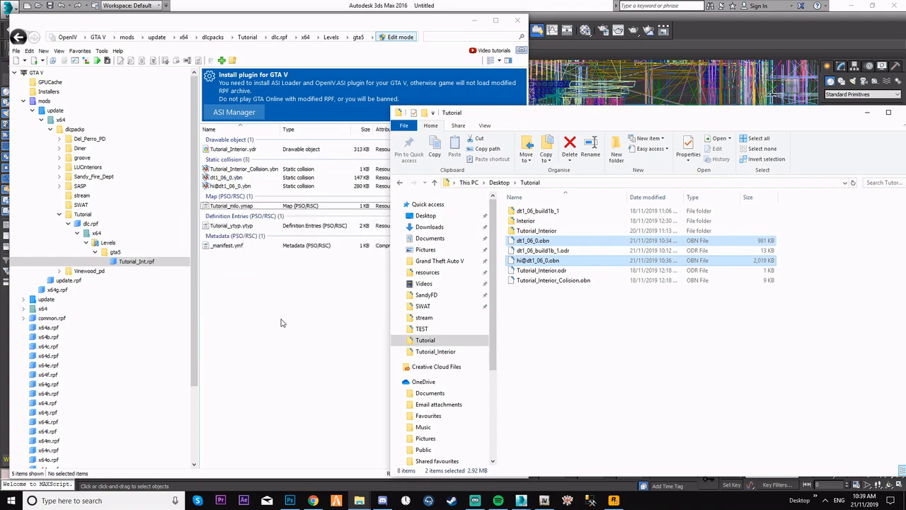
Preview the reimported dt1_06_0.ybn collision up close, then close the collision viewer.
double_click(240, 177)
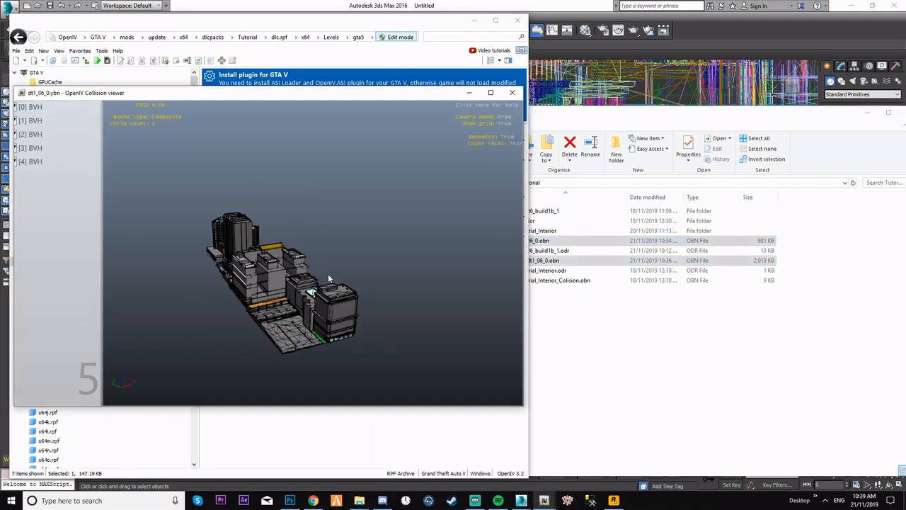
key(w)
drag(328, 278, 456, 291)
key(w)
key(s)
click(511, 92)
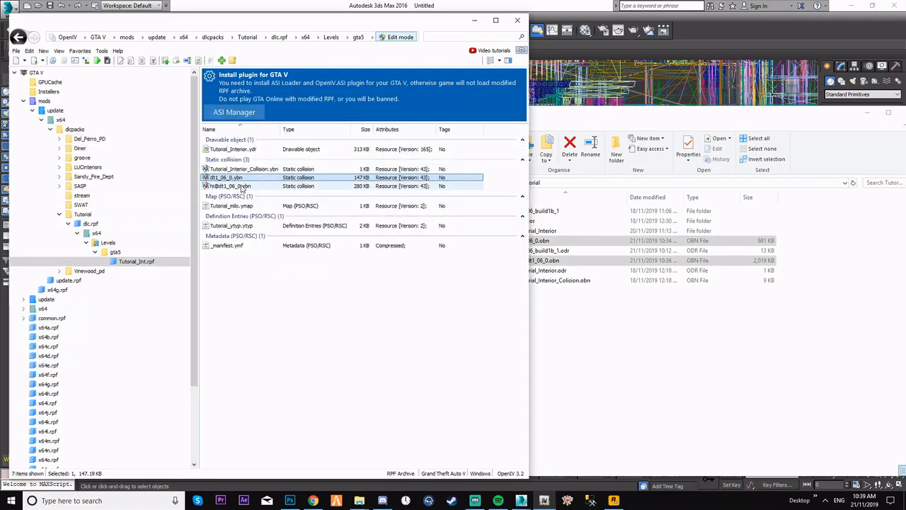
double_click(241, 187)
key(w)
drag(304, 272, 481, 283)
click(512, 93)
Relaunch CodeWalker and fly to the building's rear brick wall to check the door.
click(567, 501)
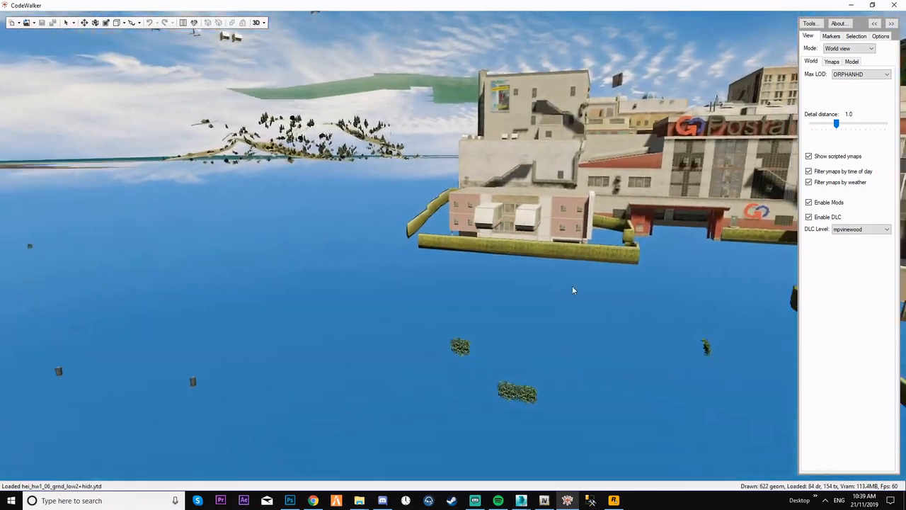
key(s)
drag(573, 290, 460, 256)
key(w)
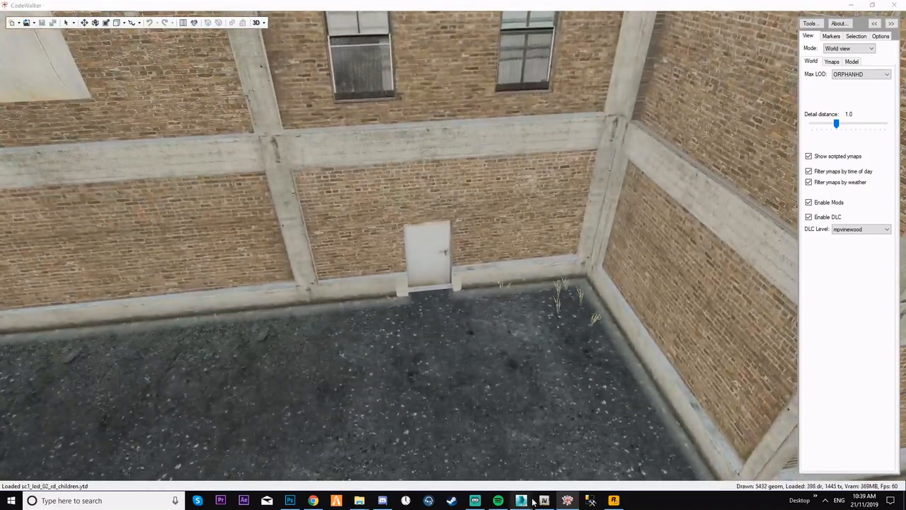
Close CodeWalker and import dt1_06_build1b_1.odr from the Tutorial folder into Tutorial_Int.rpf in OpenIV.
click(545, 502)
click(346, 316)
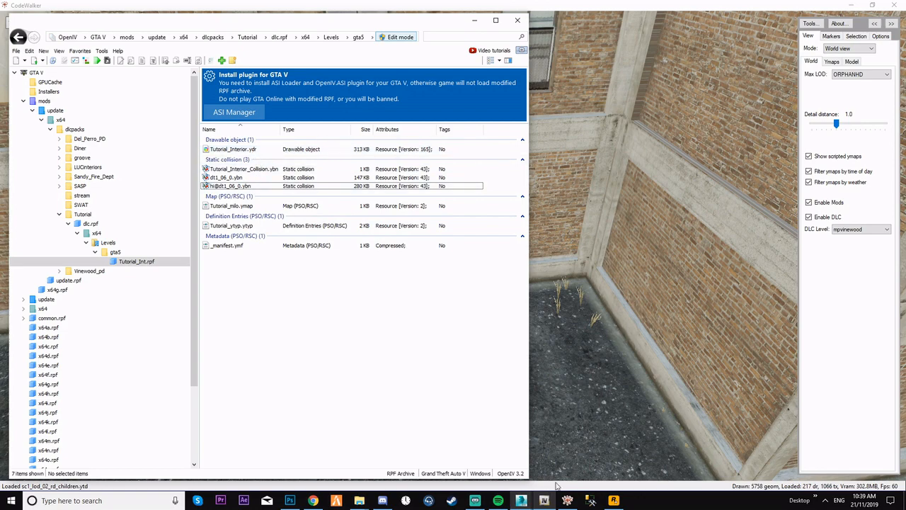
click(897, 4)
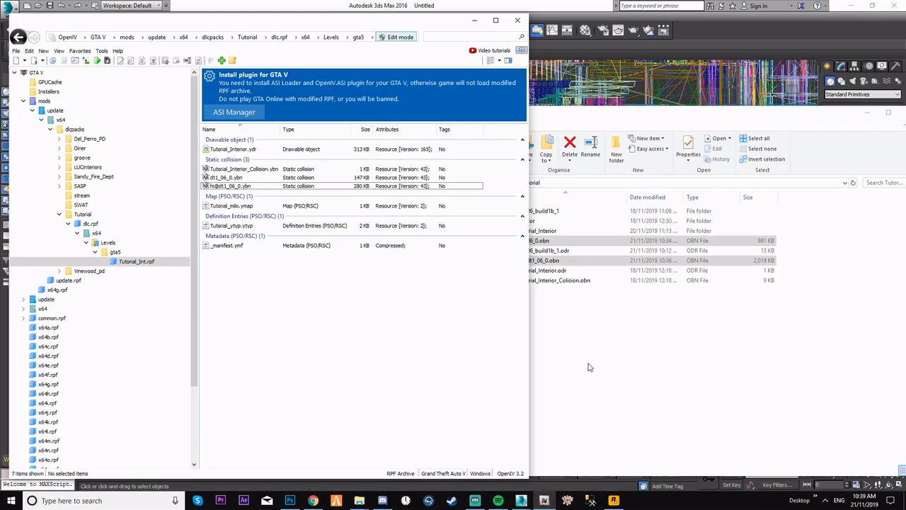
click(588, 367)
double_click(567, 252)
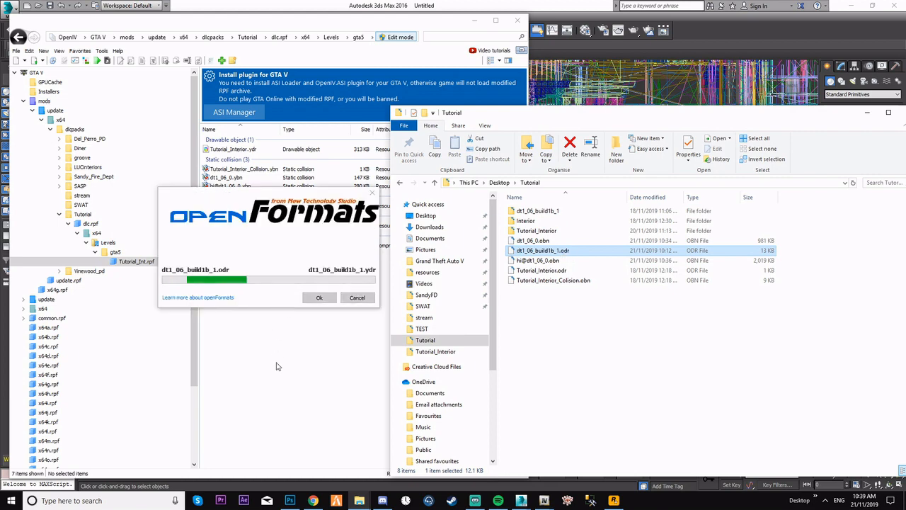
Relaunch CodeWalker, fly to the rear brick wall and inspect the doorway opening up close.
click(566, 500)
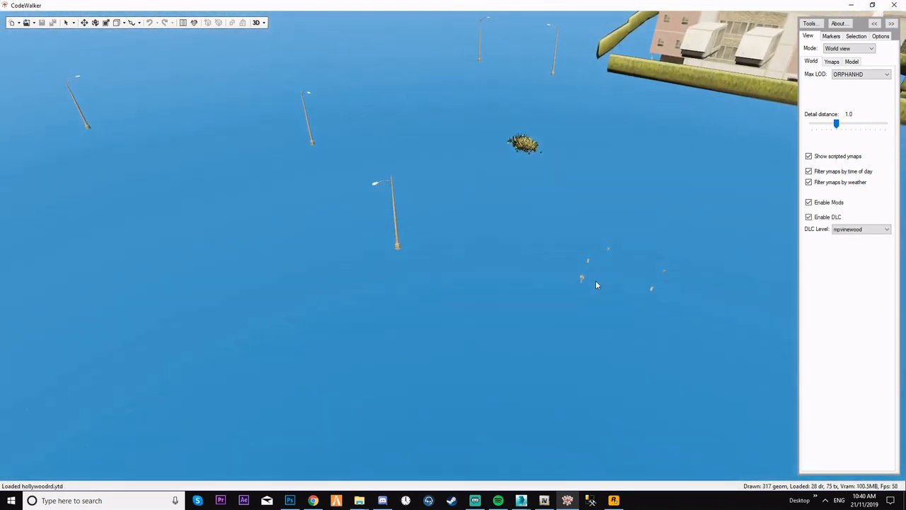
drag(595, 280, 473, 267)
key(w)
key(w)
key(w)
key(w)
key(s)
key(w)
key(a)
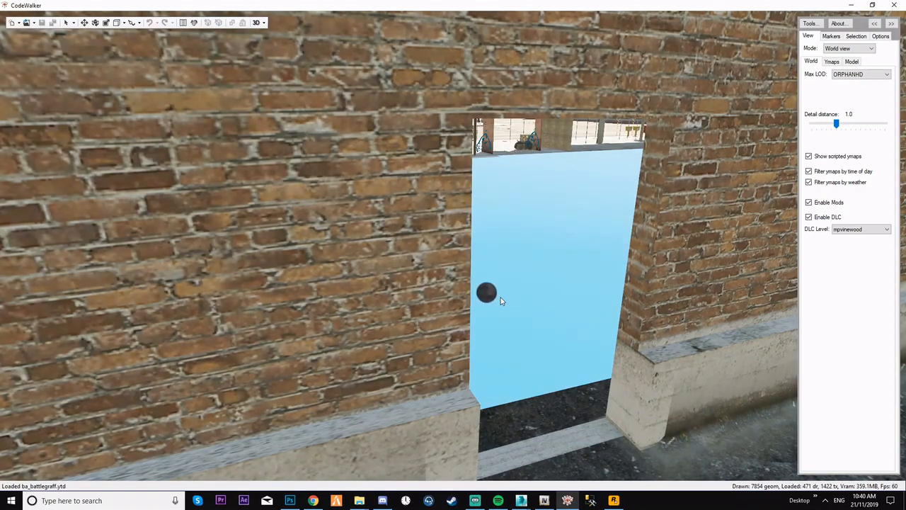
mouse_move(500, 300)
mouse_down()
mouse_move(519, 310)
mouse_move(506, 304)
mouse_move(521, 301)
mouse_up()
key(s)
key(w)
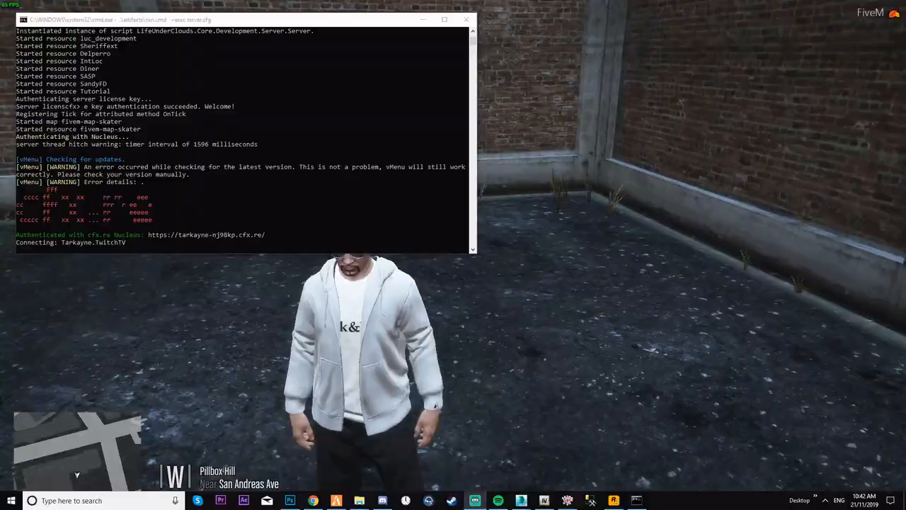
Find the line for the Tutorial resource in the FiveM server console's startup log.
scroll(141, 189, up, 4)
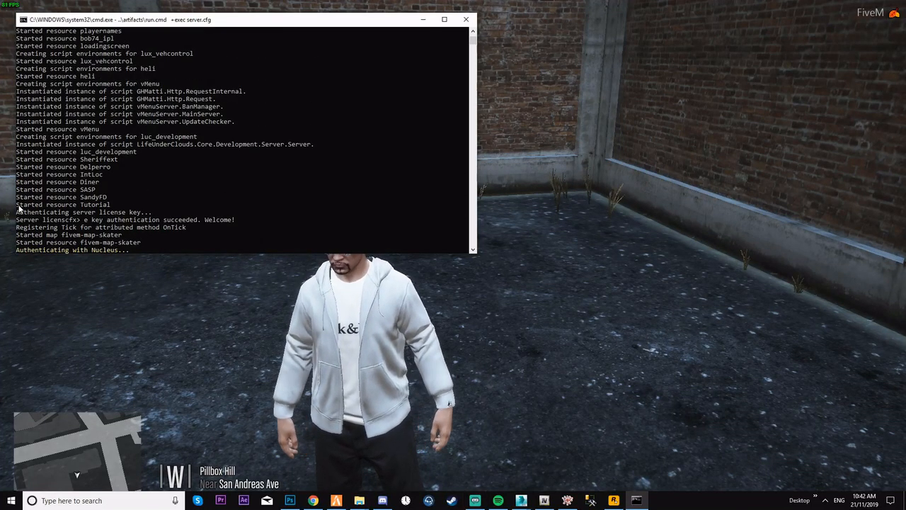
mouse_move(17, 203)
mouse_down()
mouse_move(382, 212)
mouse_move(20, 207)
mouse_up()
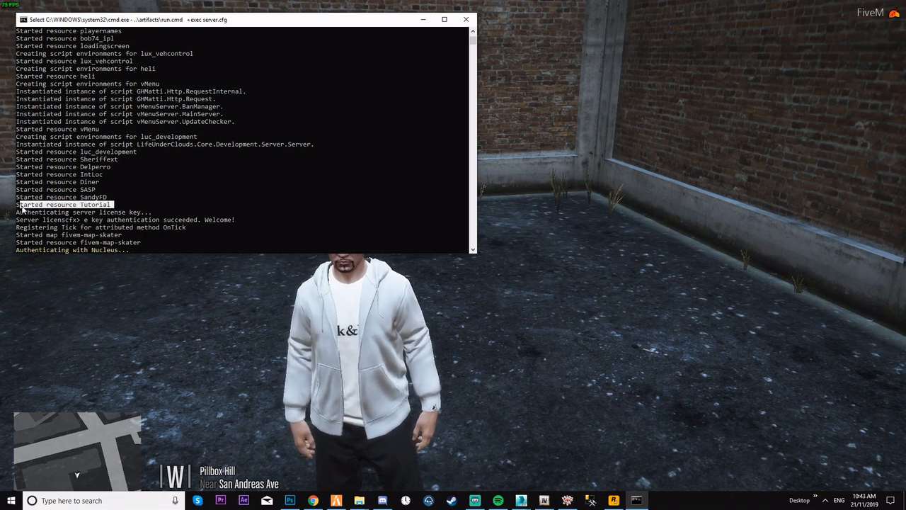
click(57, 203)
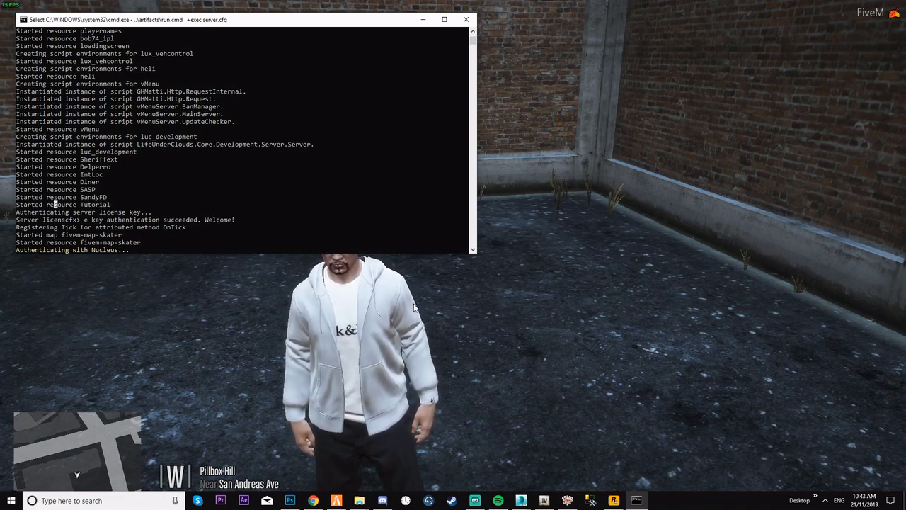
Switch to FiveM and walk the character up to and through the building's doorway to test its collision.
click(349, 276)
key(w)
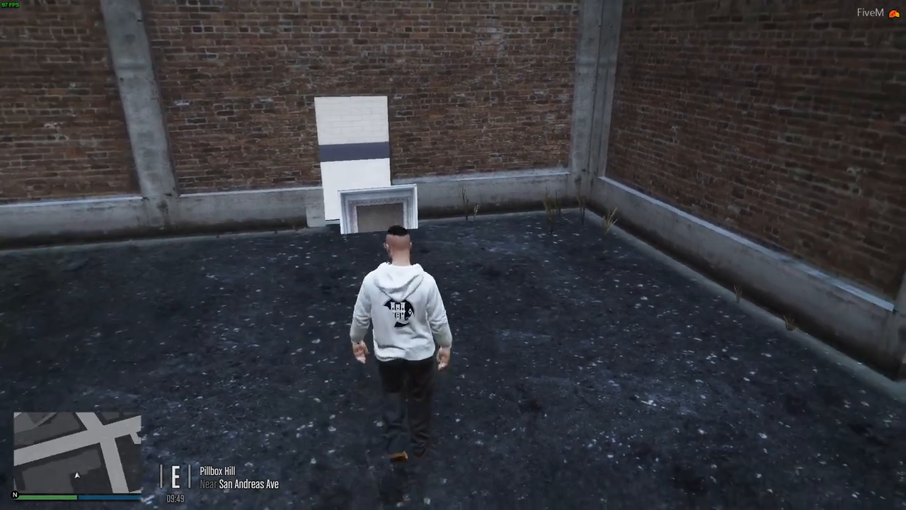
key(d)
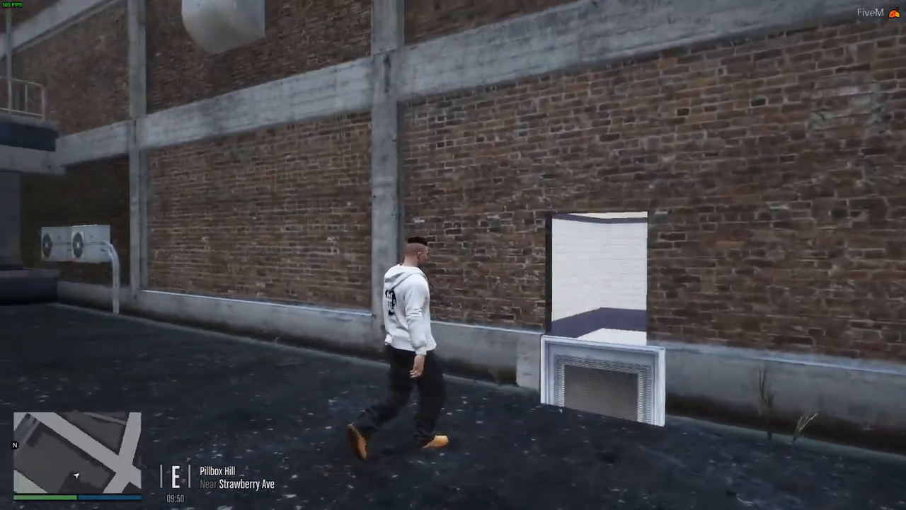
key(w)
key(d)
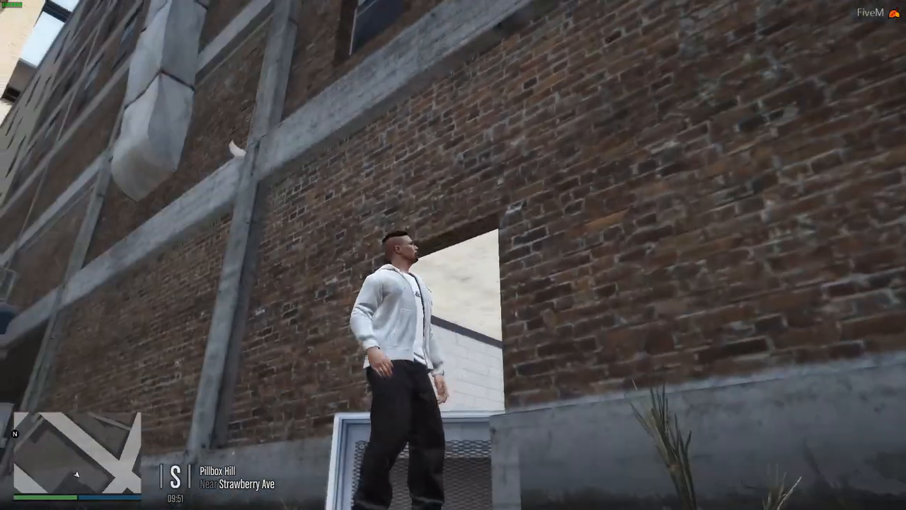
key(w)
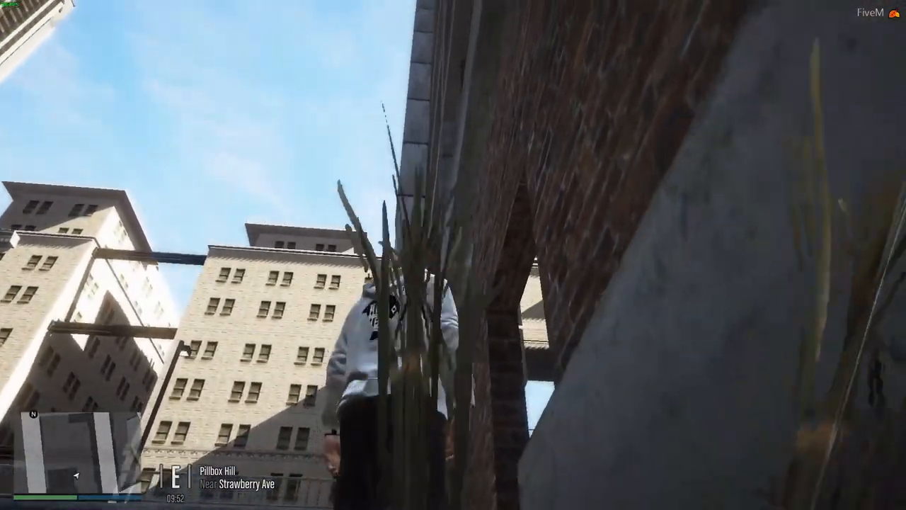
key(w)
key(s)
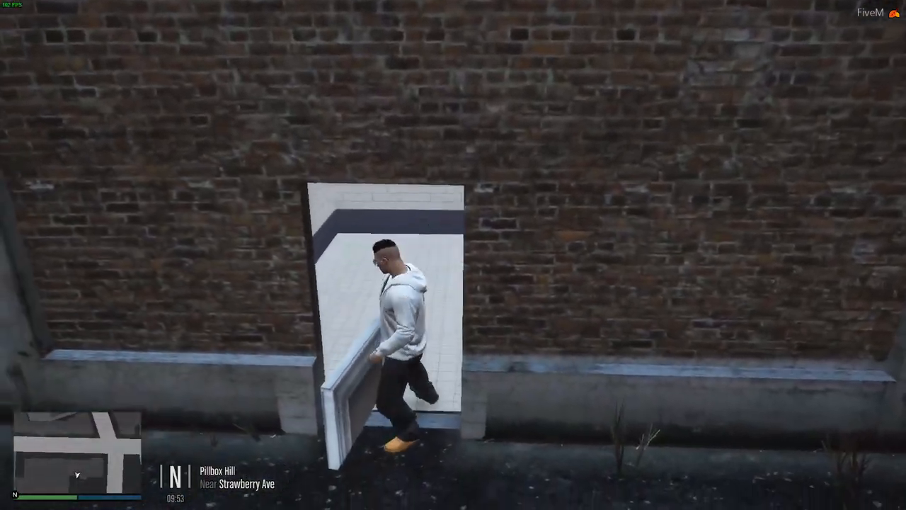
key(w)
key(a)
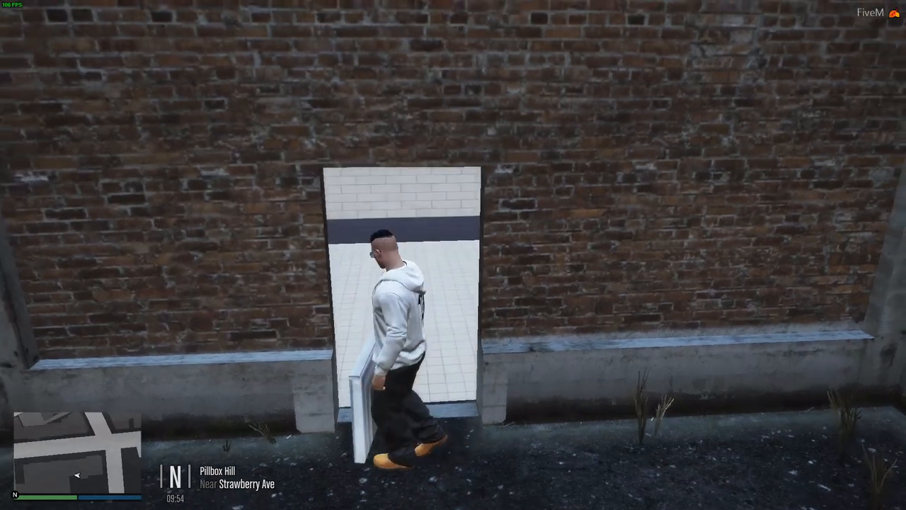
key(w)
key(s)
key(w)
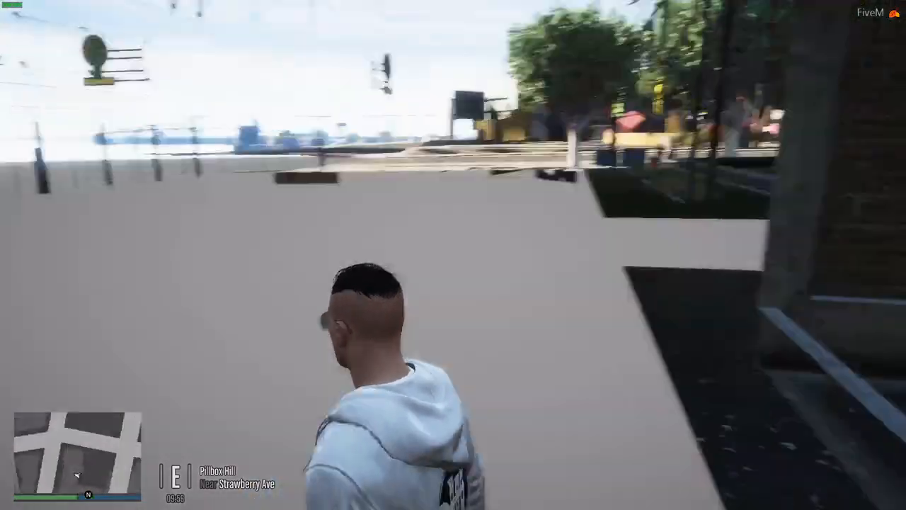
Switch to CodeWalker and set the selection mode to Entity.
key(alt+Tab)
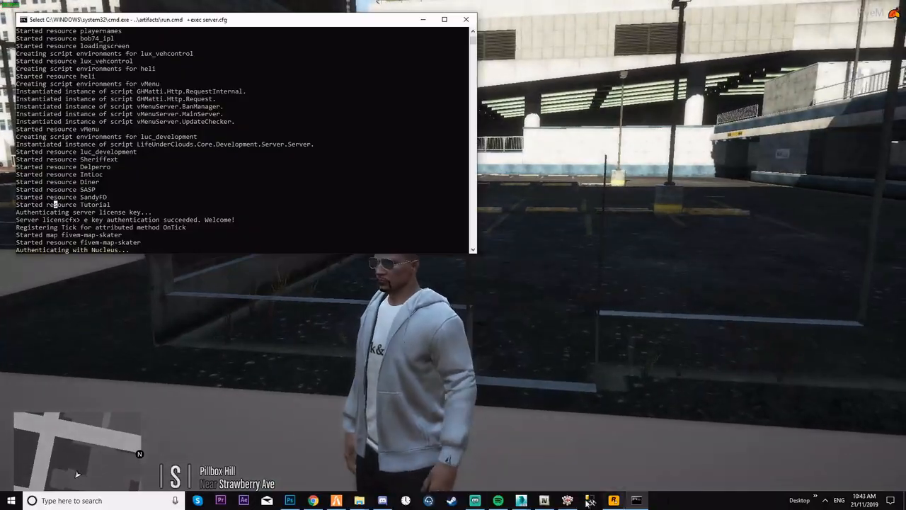
key(alt+Tab)
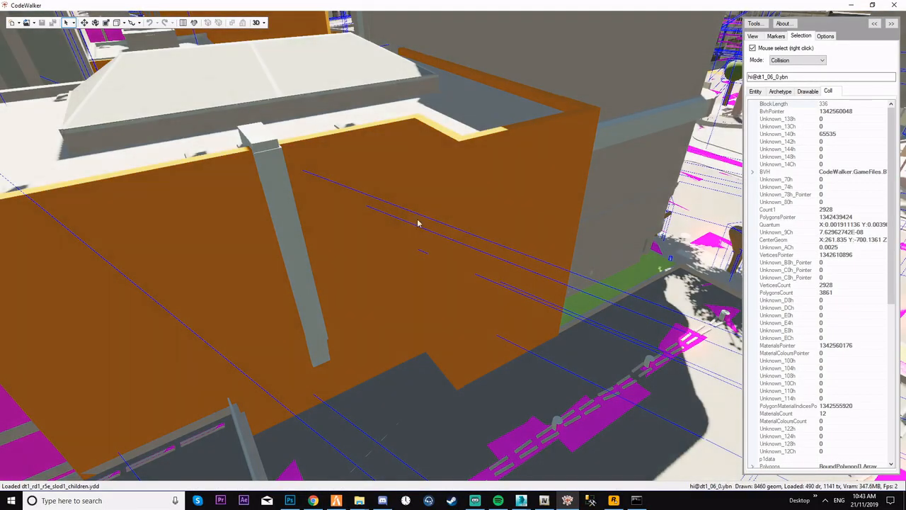
click(820, 60)
click(792, 68)
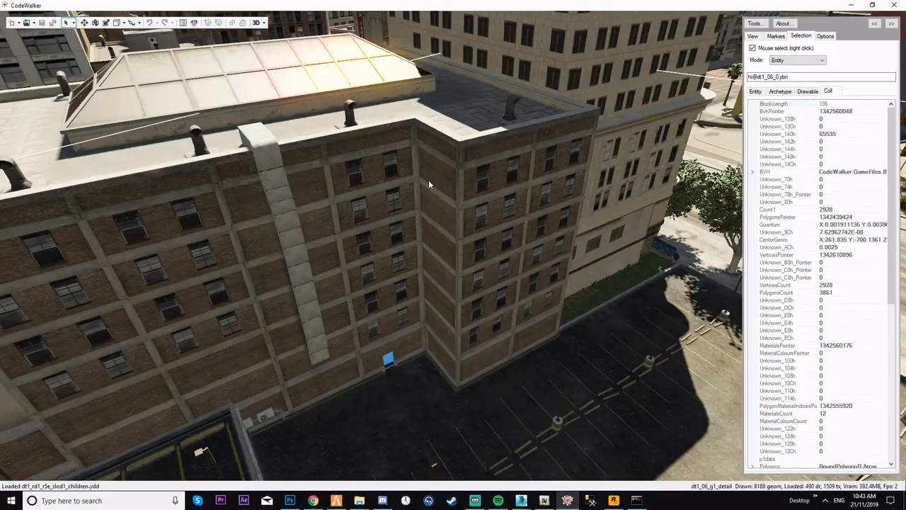
Open Tutorial_milo.ymap from the Tutorial resource's stream folder in a CodeWalker project.
click(31, 23)
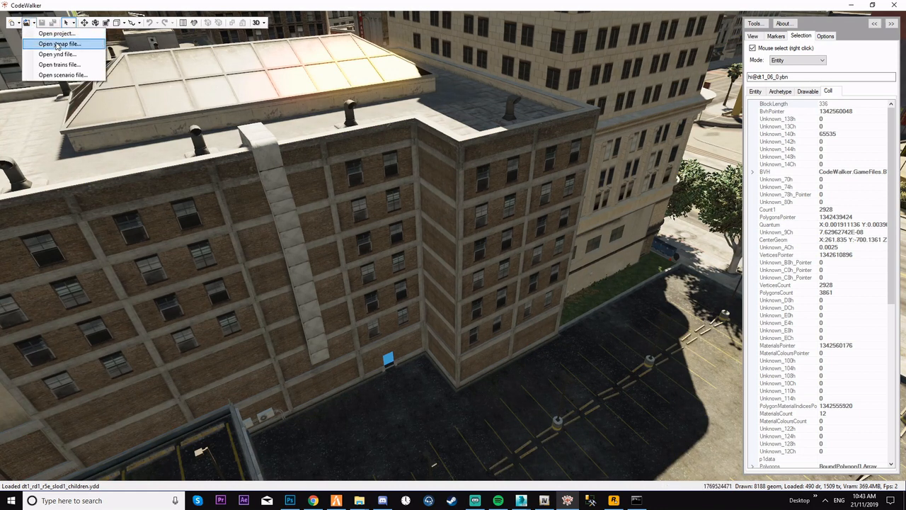
click(56, 47)
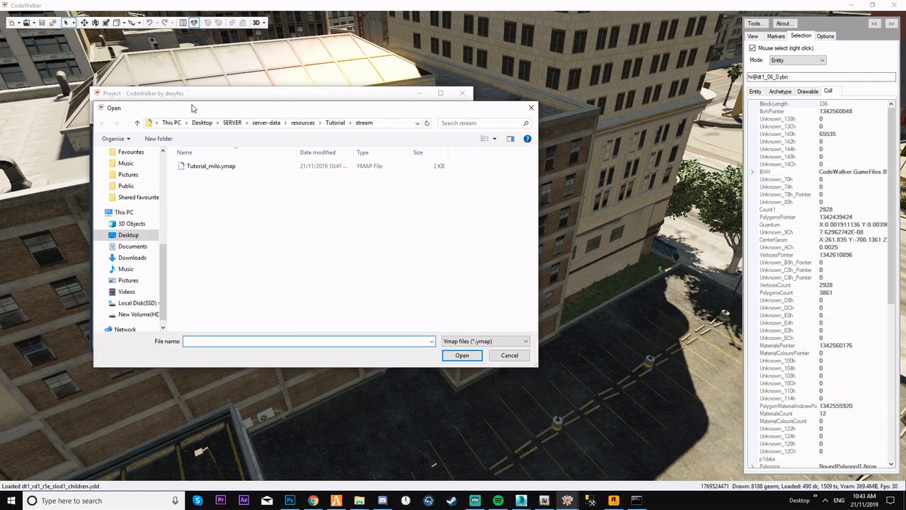
drag(191, 108, 260, 135)
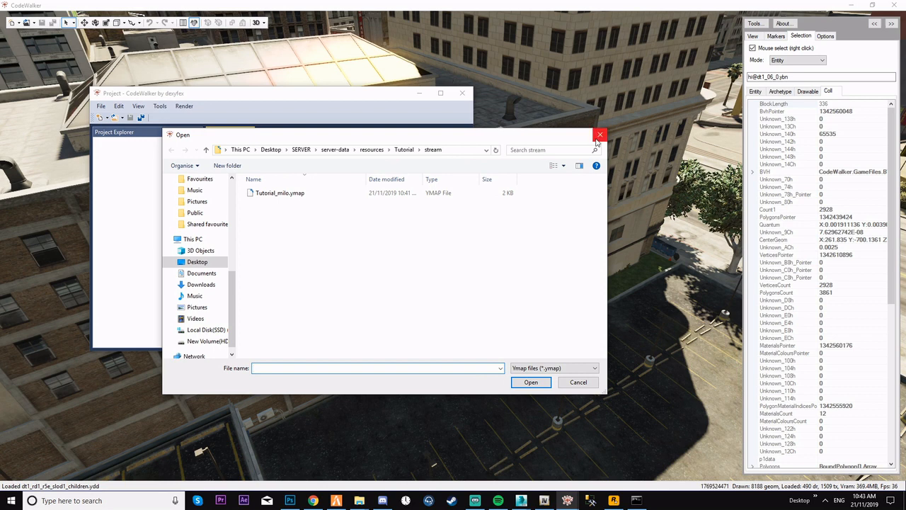
click(314, 195)
click(531, 382)
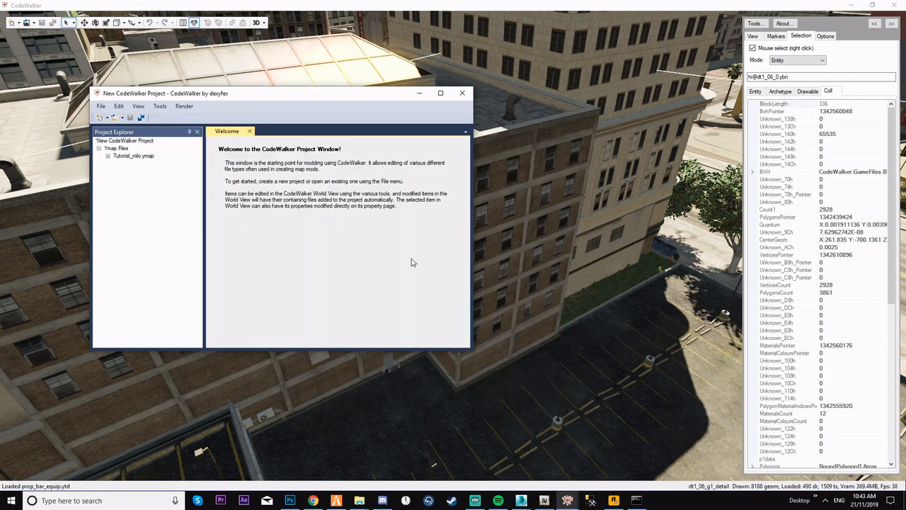
Select the tutorial_interior_collision entity of the ymap in the project and minimise the project window.
click(108, 156)
click(123, 172)
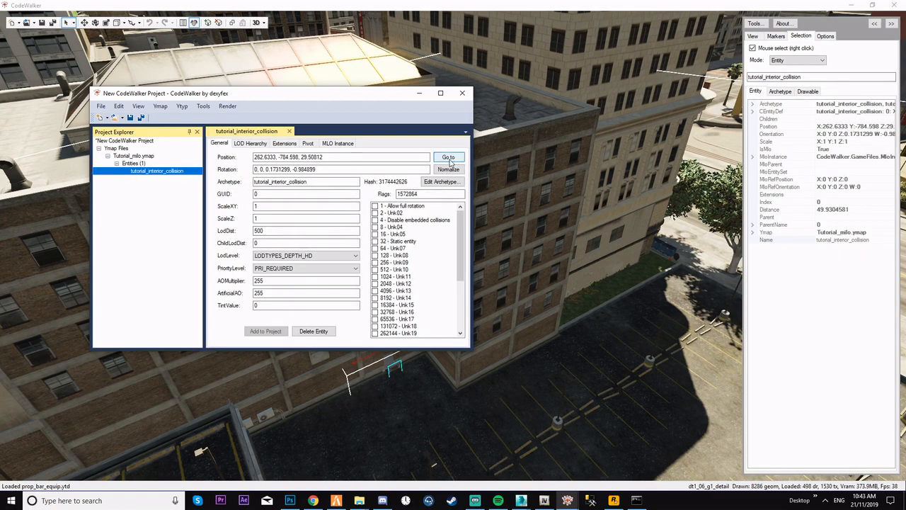
click(419, 92)
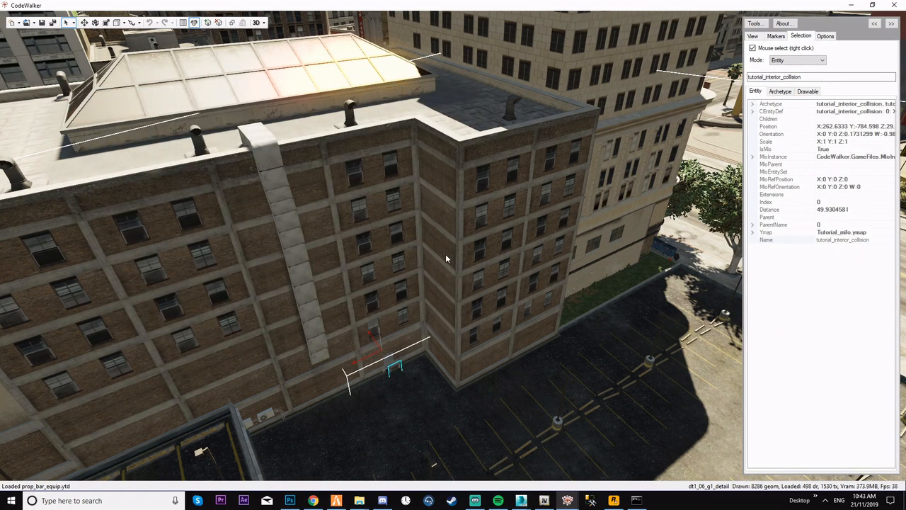
Fly to the rear wall's doorway and examine how the interior and its door prop line up with the opening.
drag(445, 256, 511, 261)
scroll(439, 243, up, 2)
key(w)
key(a)
drag(339, 305, 340, 230)
scroll(342, 248, up, 3)
scroll(339, 230, down, 3)
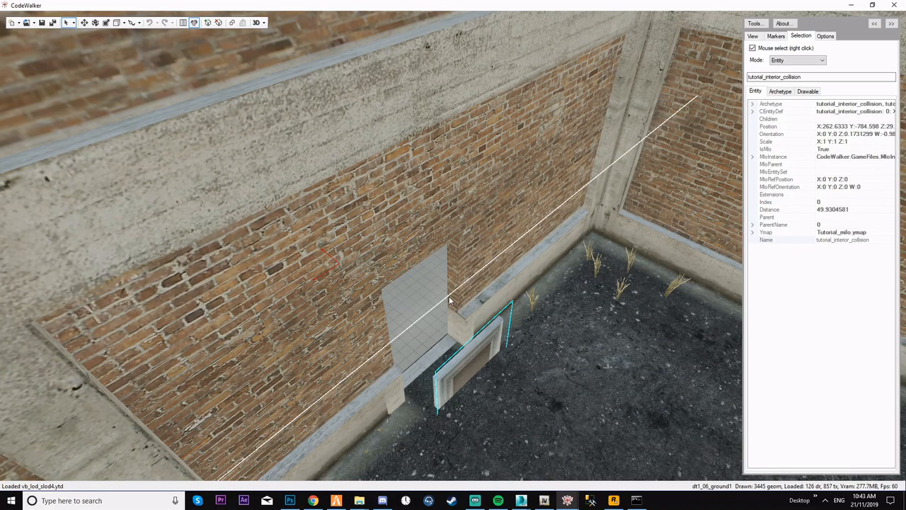
drag(504, 294, 435, 284)
key(s)
key(d)
key(w)
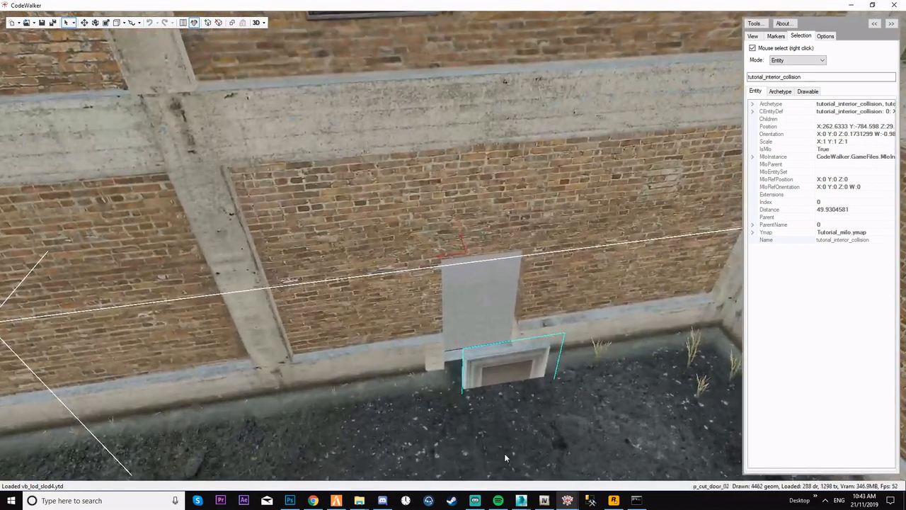
drag(566, 359, 610, 358)
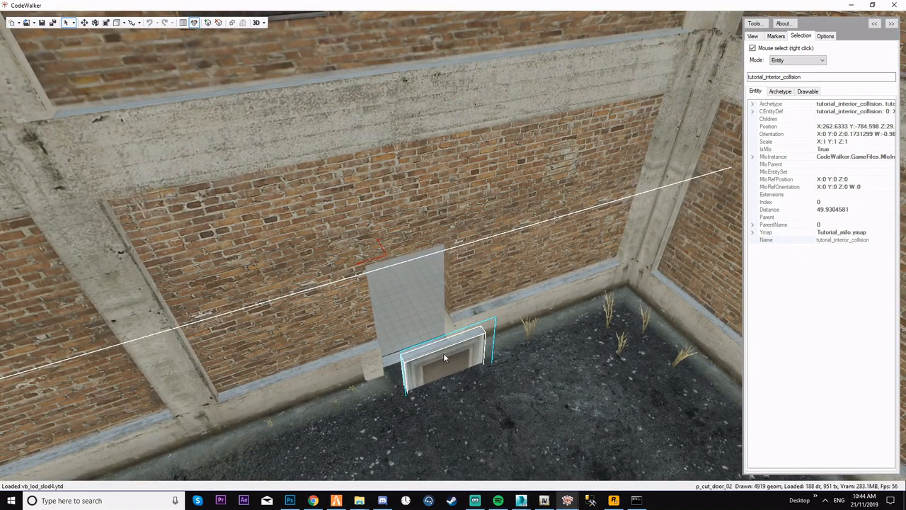
drag(538, 368, 534, 370)
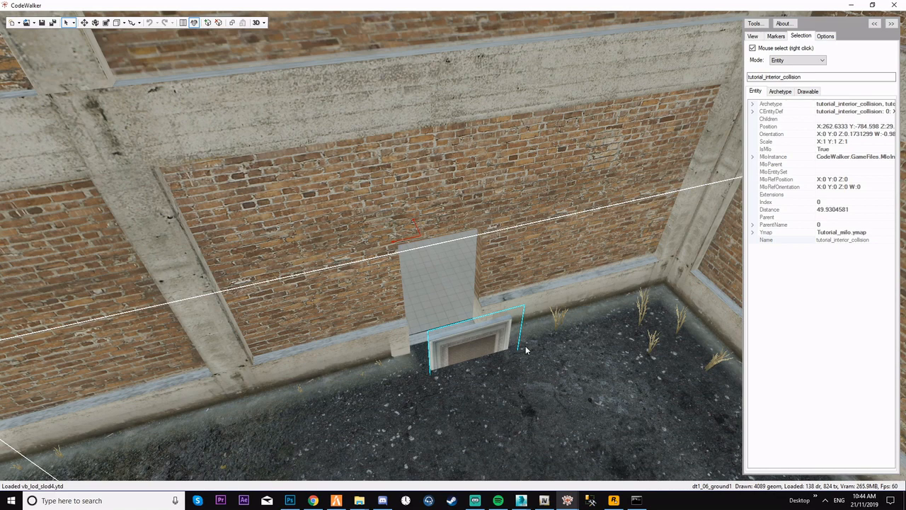
drag(452, 341, 456, 297)
scroll(475, 351, up, 5)
scroll(474, 355, up, 5)
scroll(454, 295, down, 6)
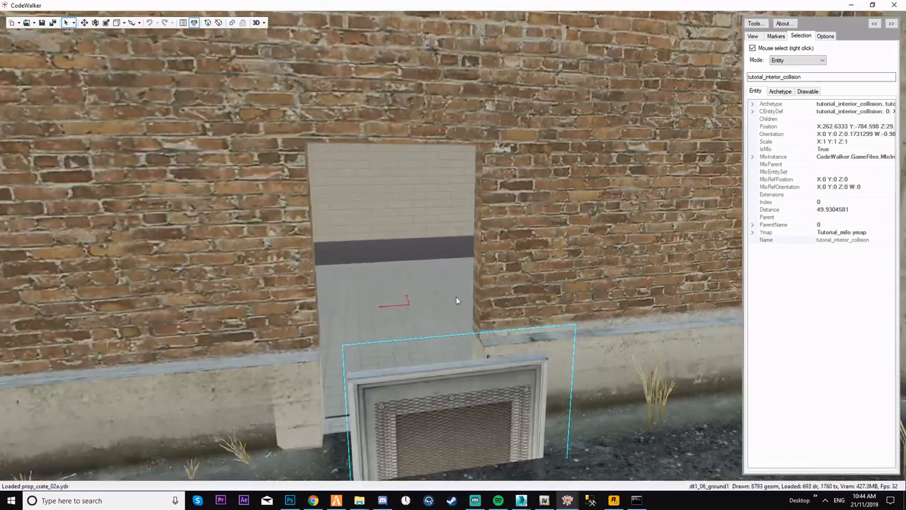
Switch to FiveM, change the camera view and walk the character around the doorway to check the interior from both sides.
click(335, 500)
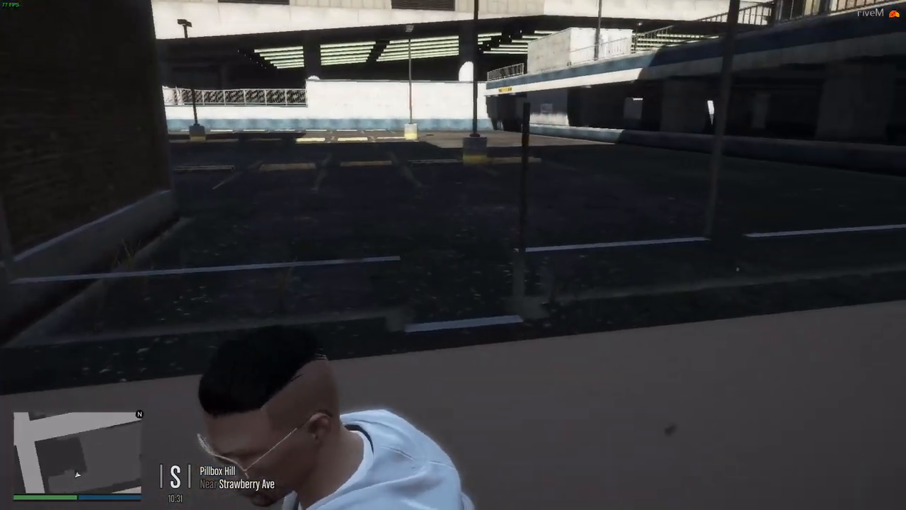
key(v)
key(w)
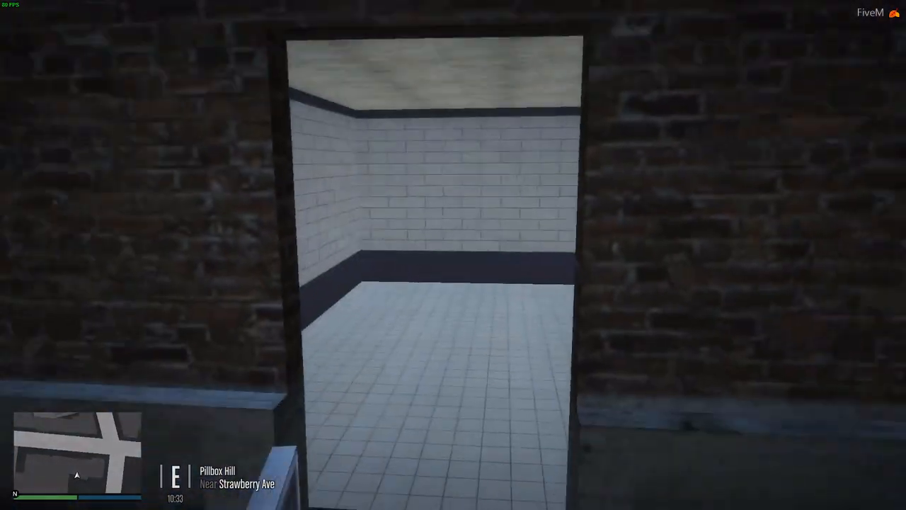
key(w)
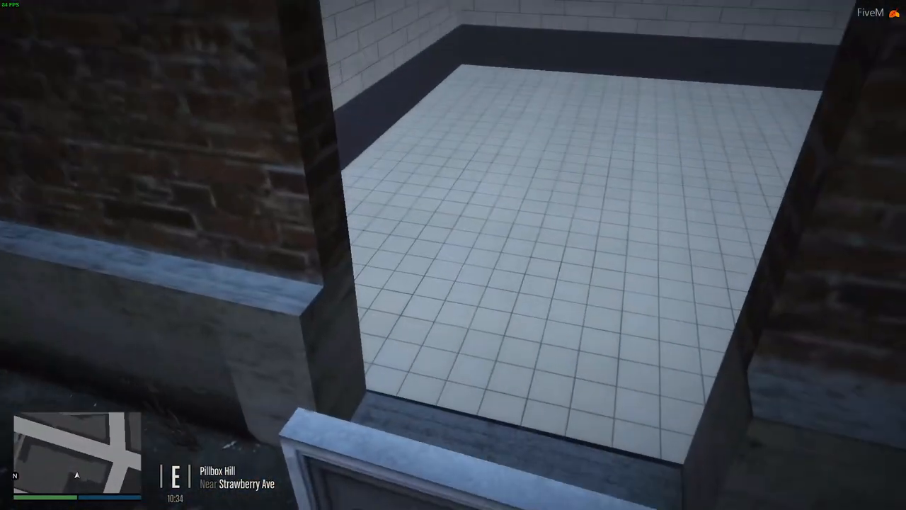
key(w)
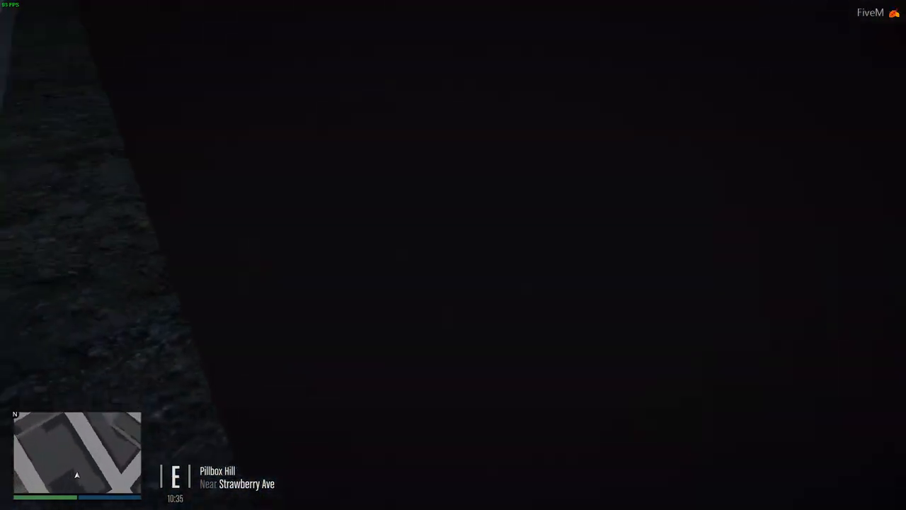
key(w)
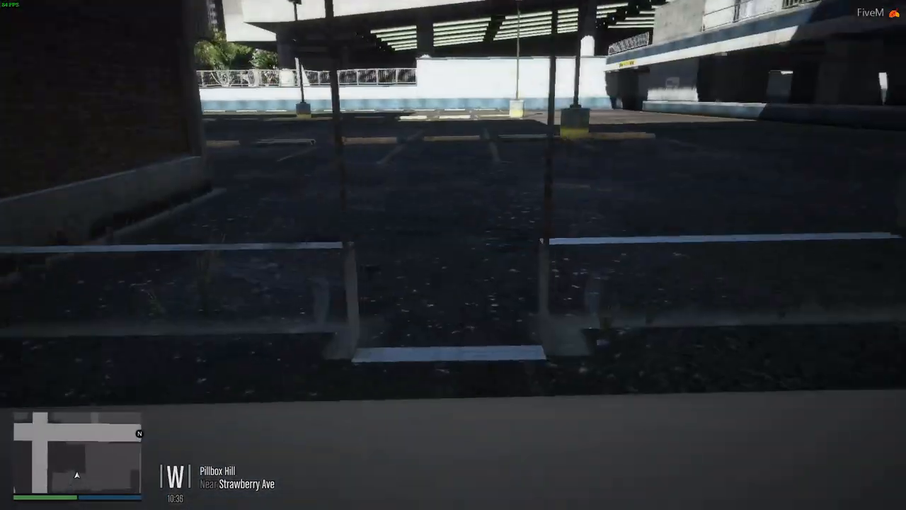
key(w)
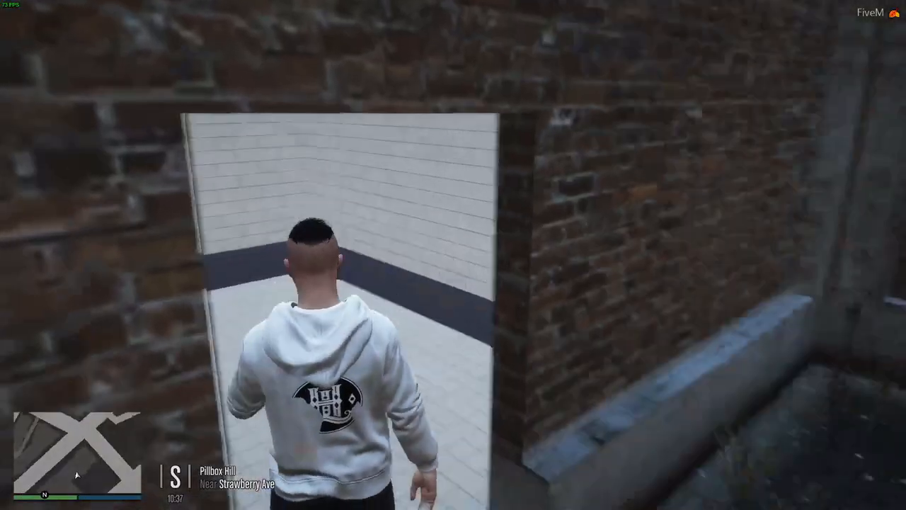